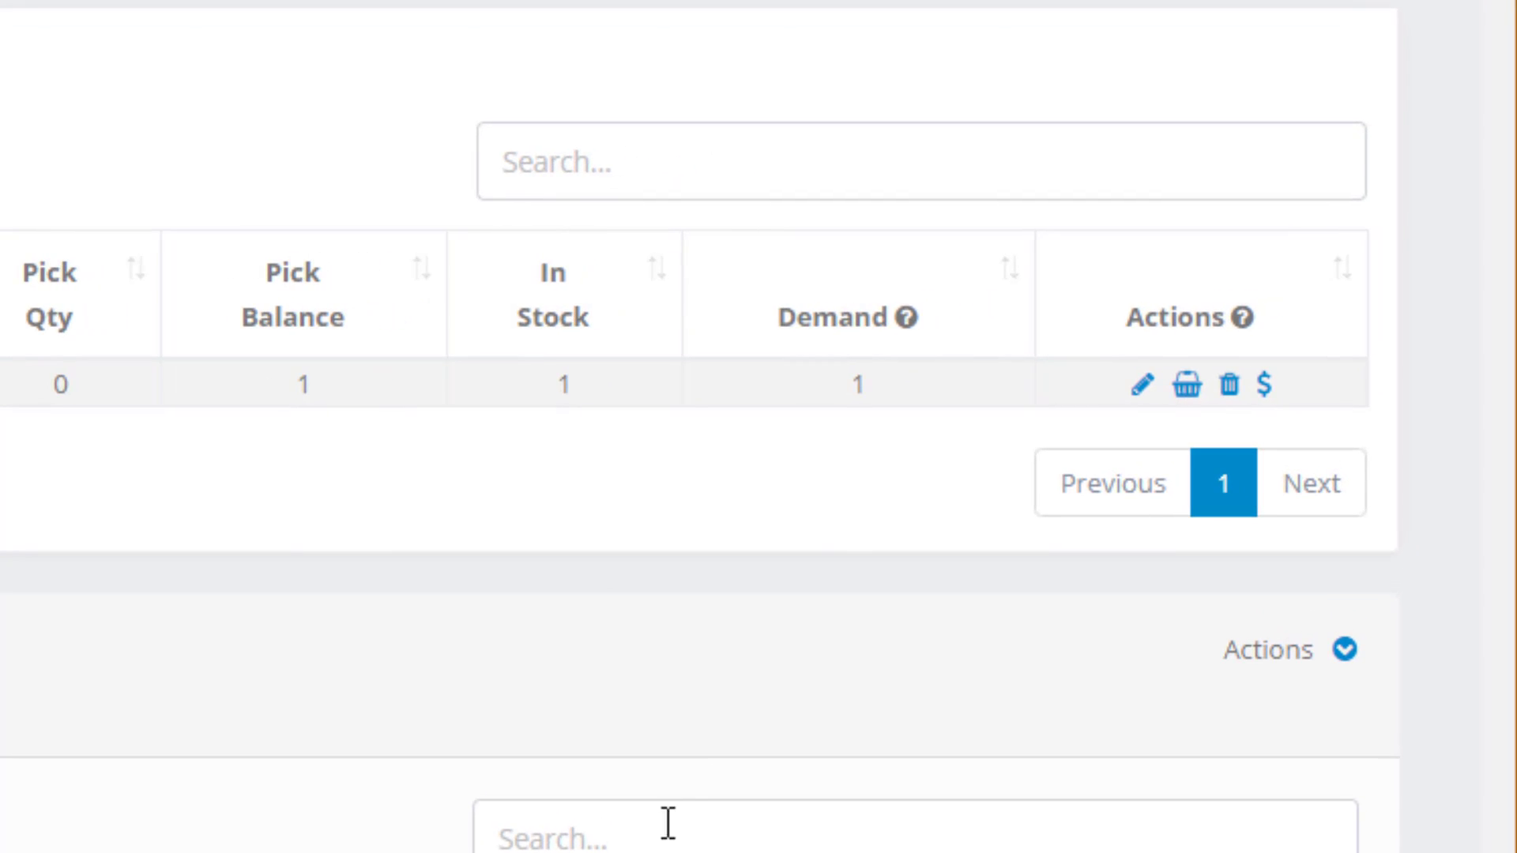
click(1265, 386)
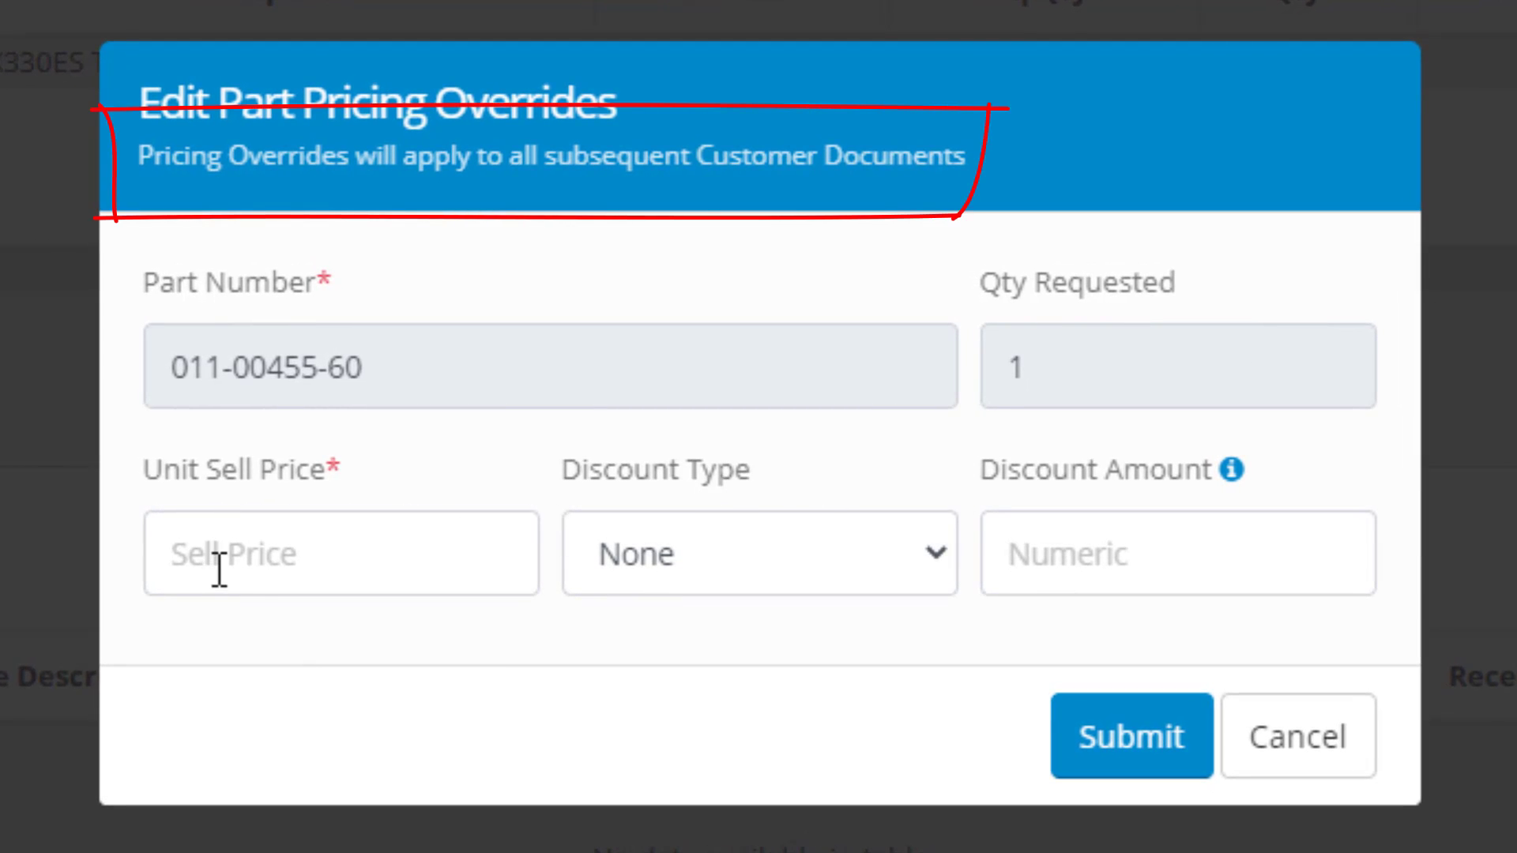
click(210, 547)
text(1850)
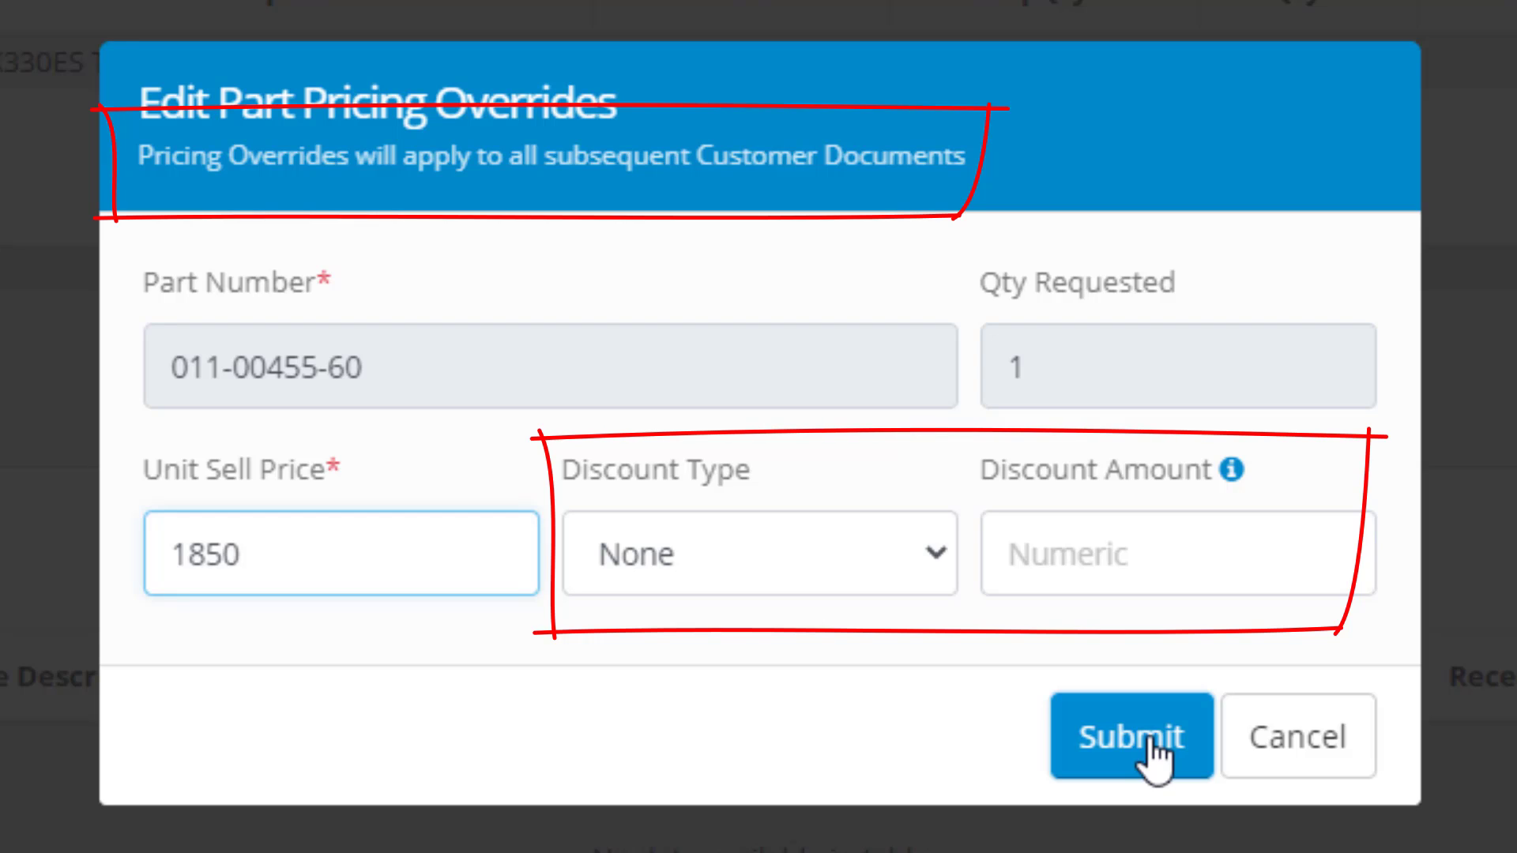
click(1152, 738)
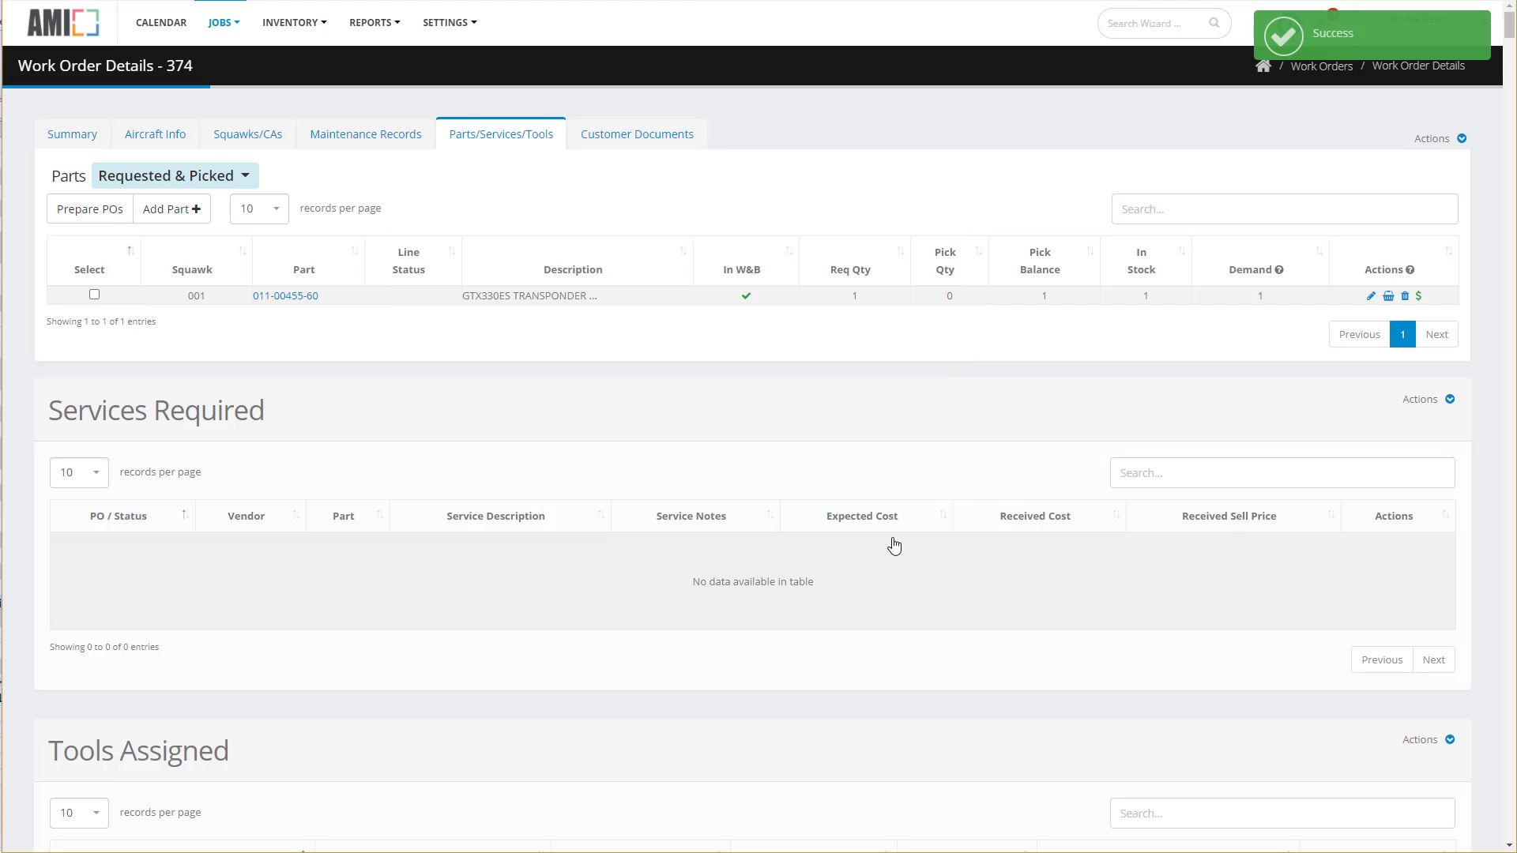
Generate a new customer document for the work order using WO Estimate Values as the source data.
click(628, 137)
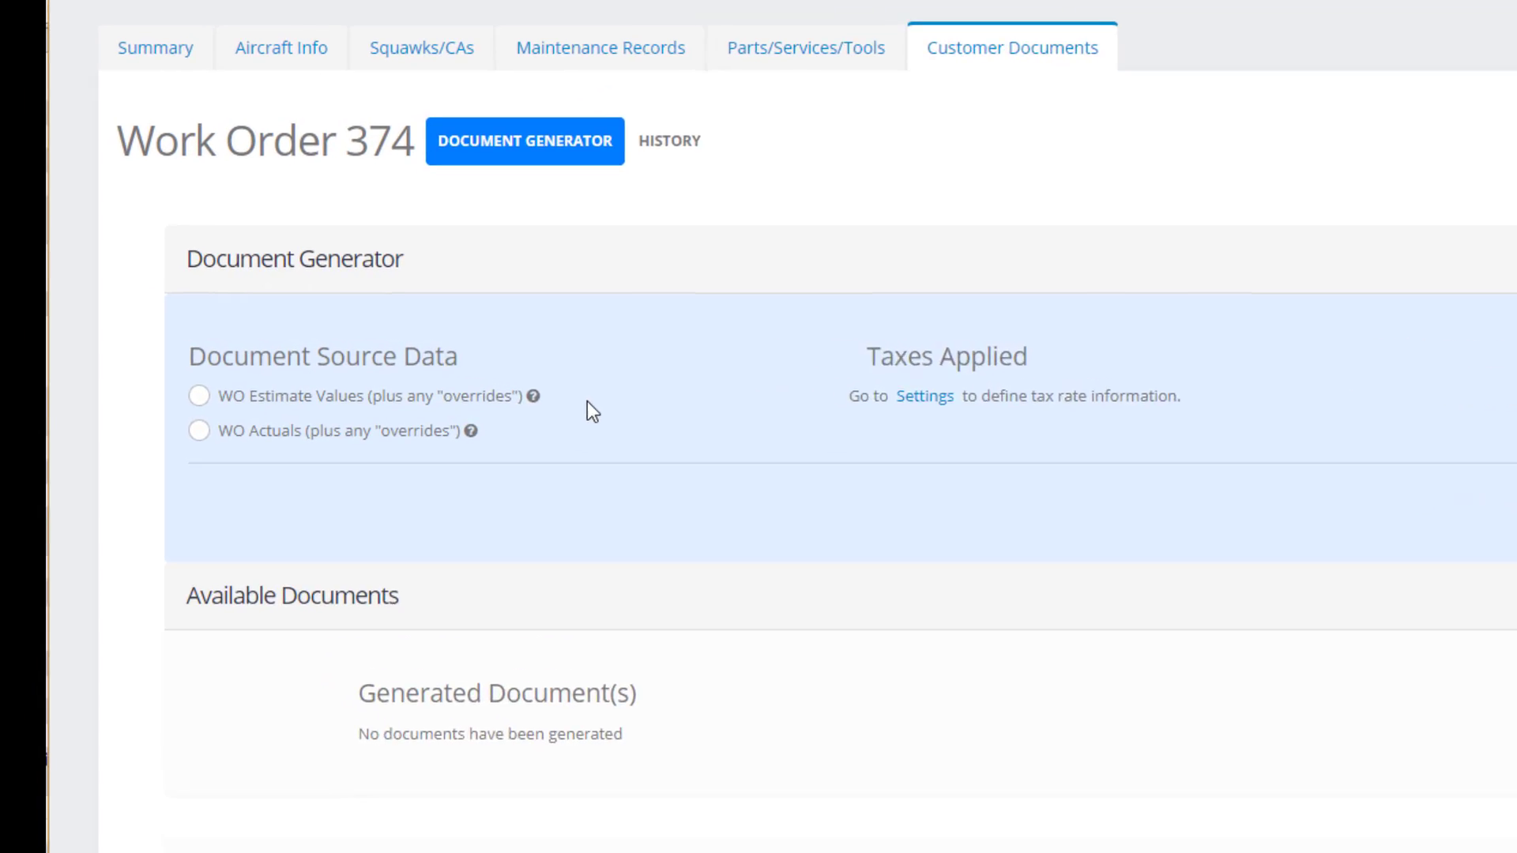
mouse_move(763, 480)
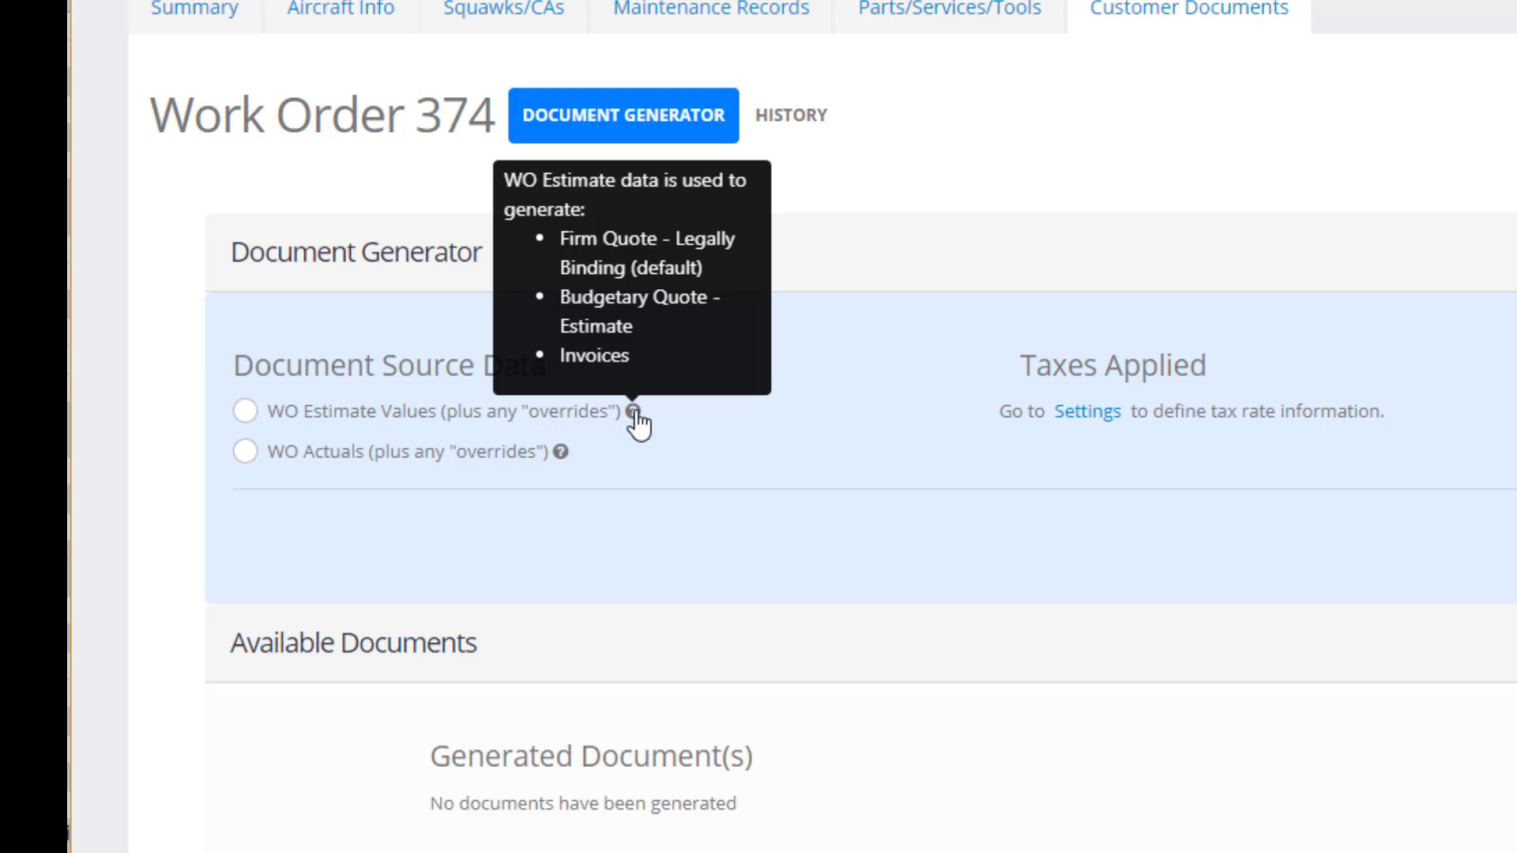
mouse_move(561, 463)
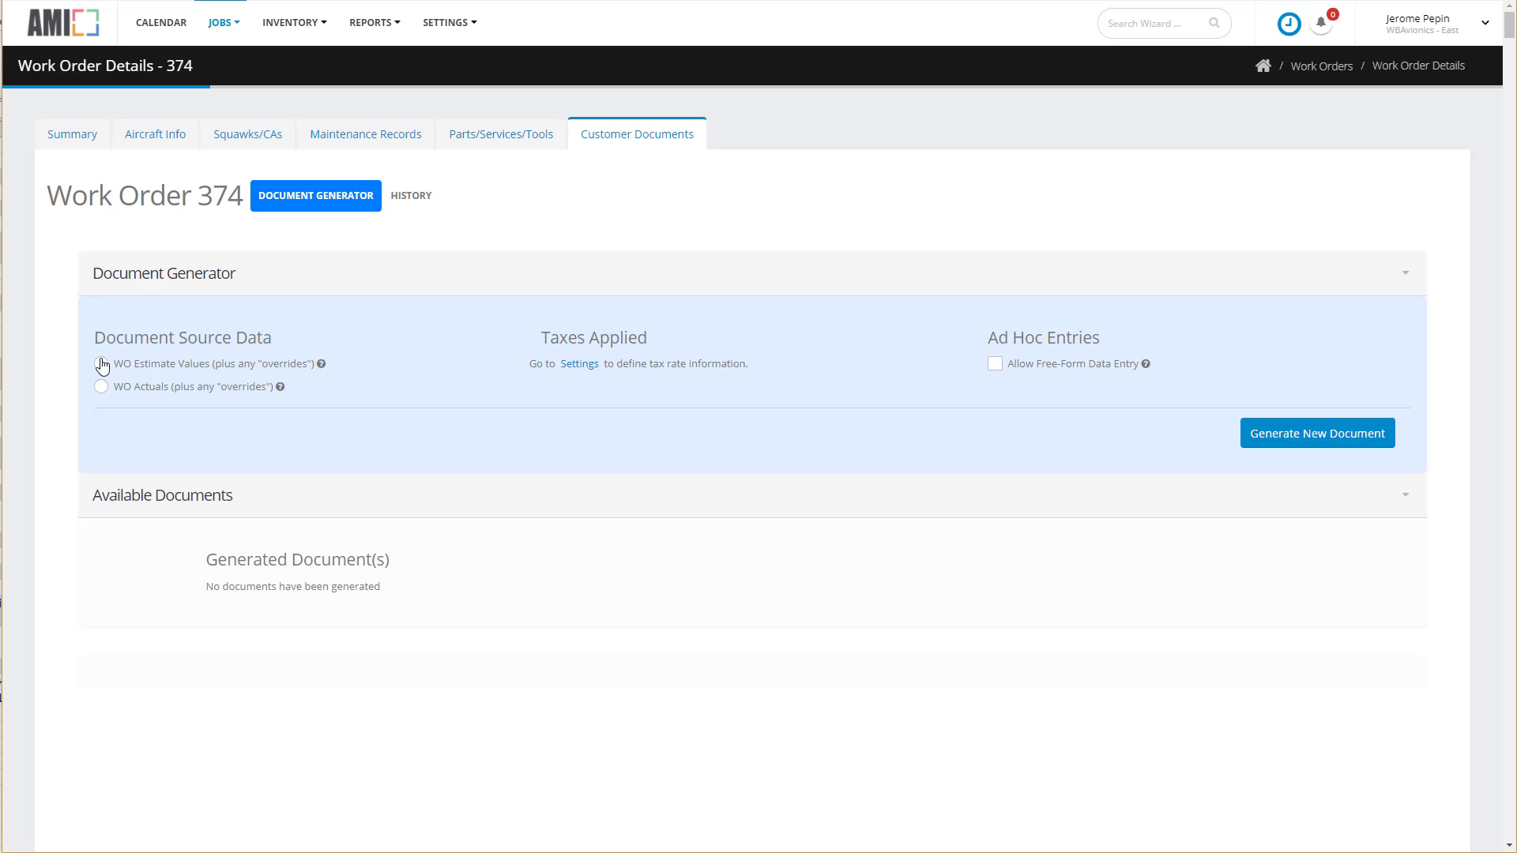
double_click(283, 411)
click(1332, 437)
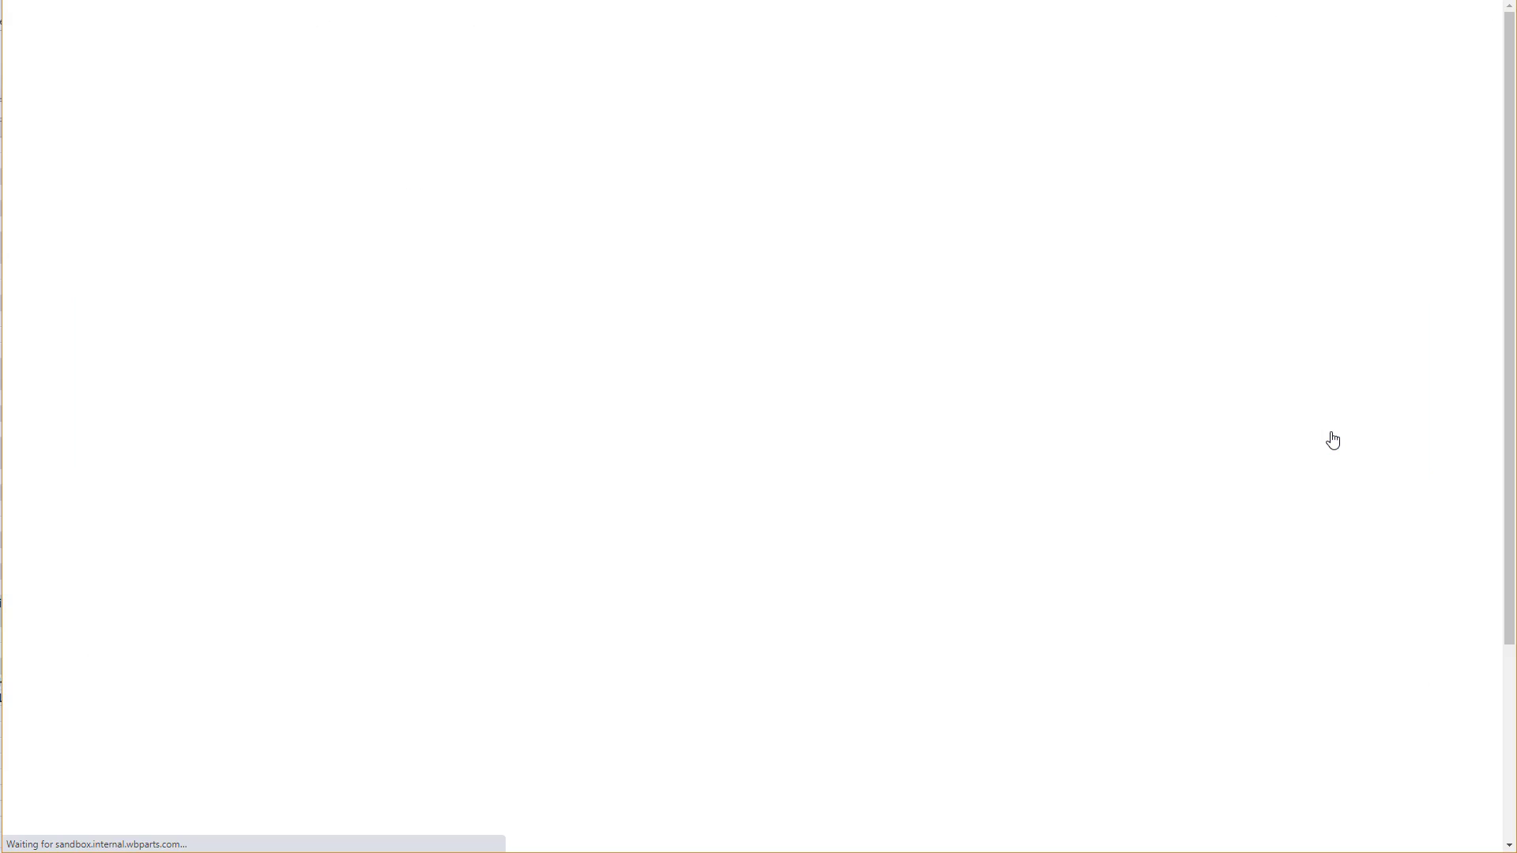
Add "100% Equipment due upfront" to the managed payment terms and save the list.
scroll(1043, 568, down, 7)
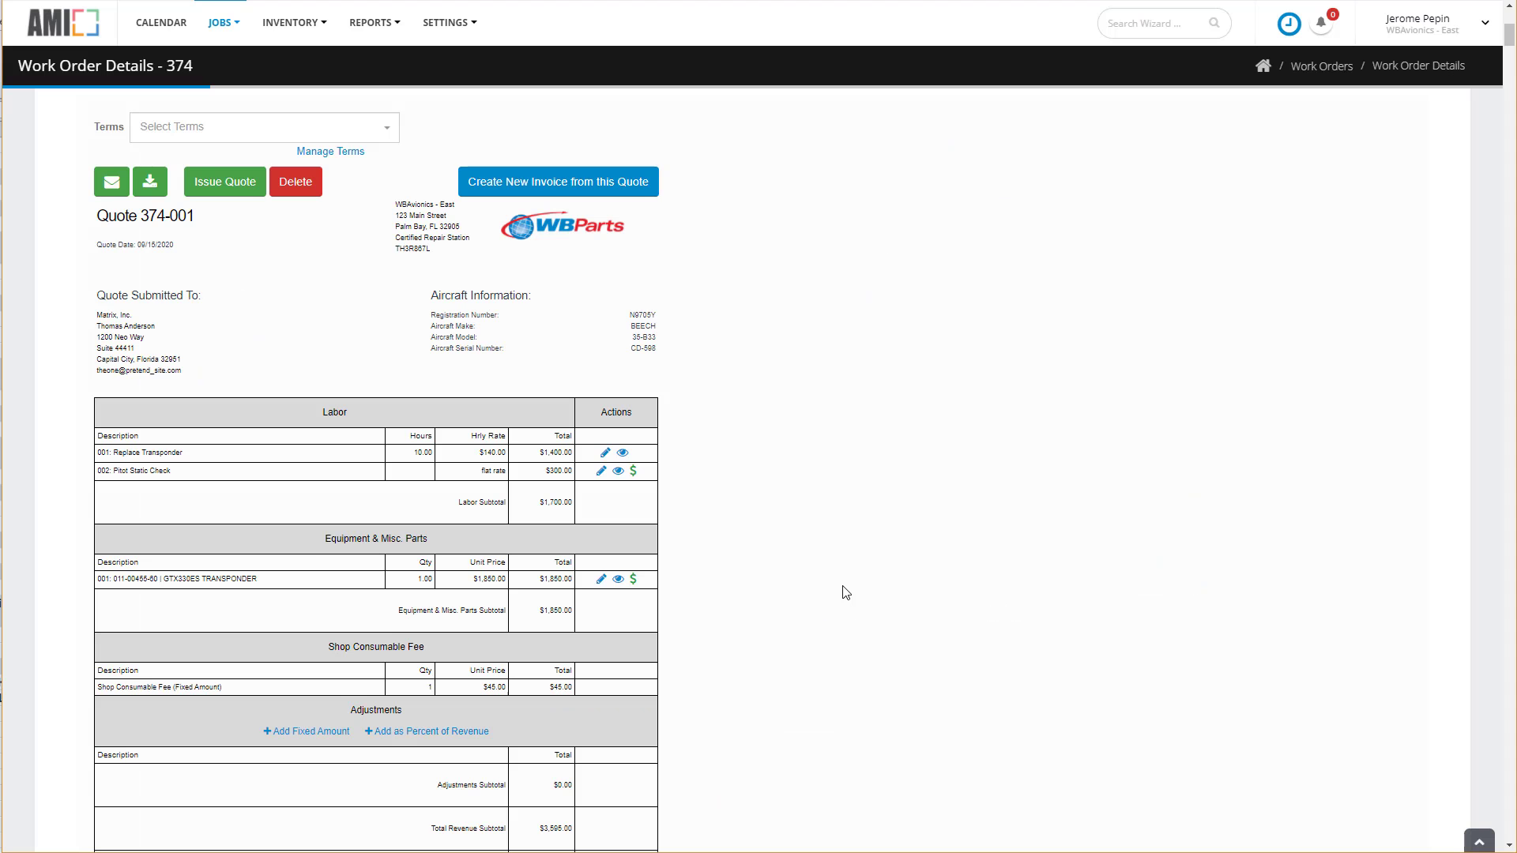
click(387, 133)
drag(395, 165, 184, 269)
click(452, 125)
click(344, 160)
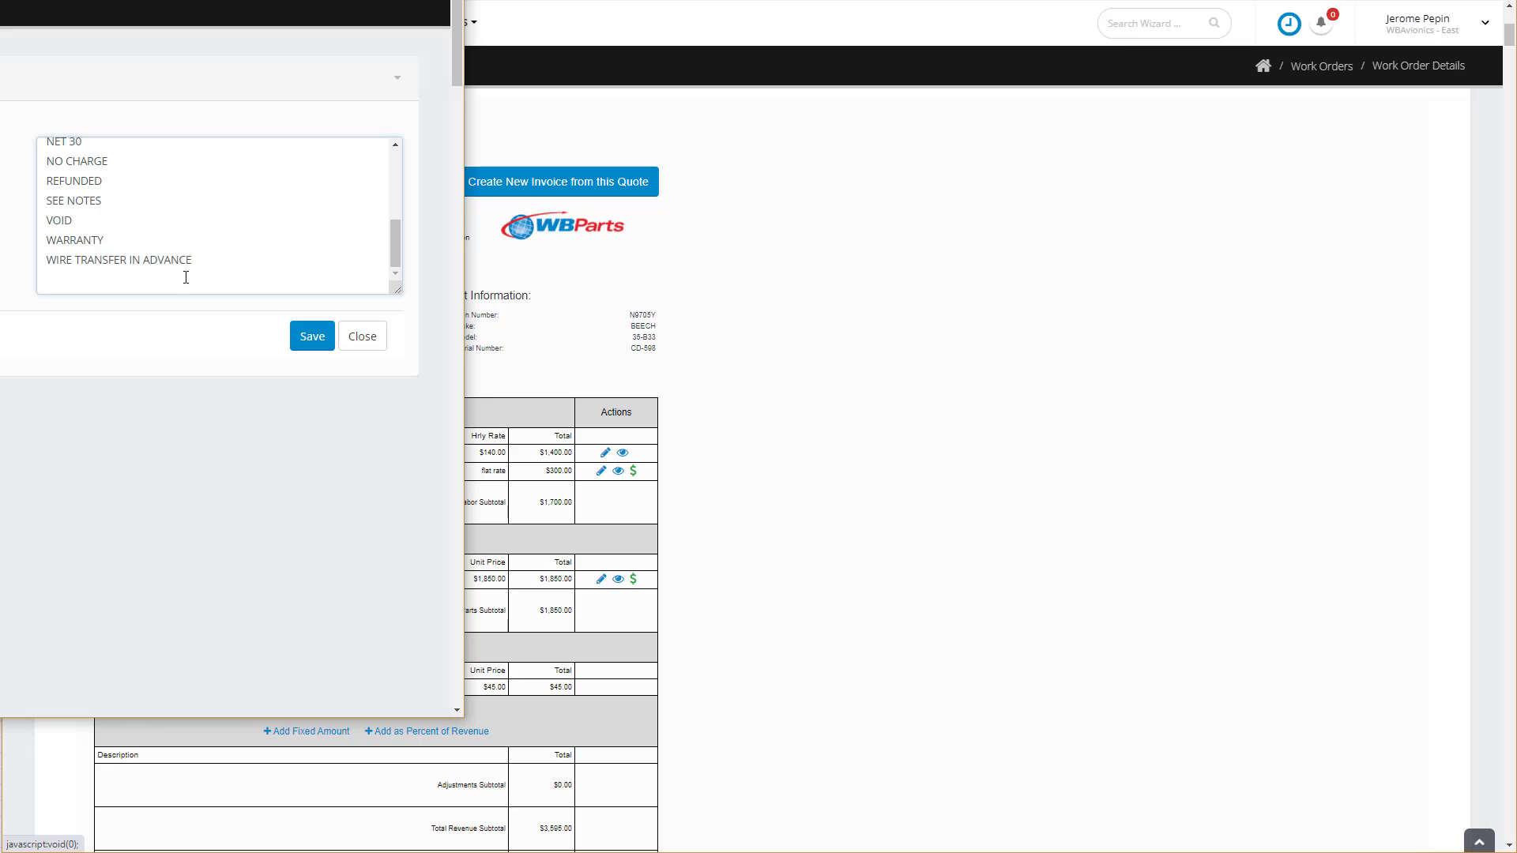
text(00% Equipment due upfront)
click(309, 338)
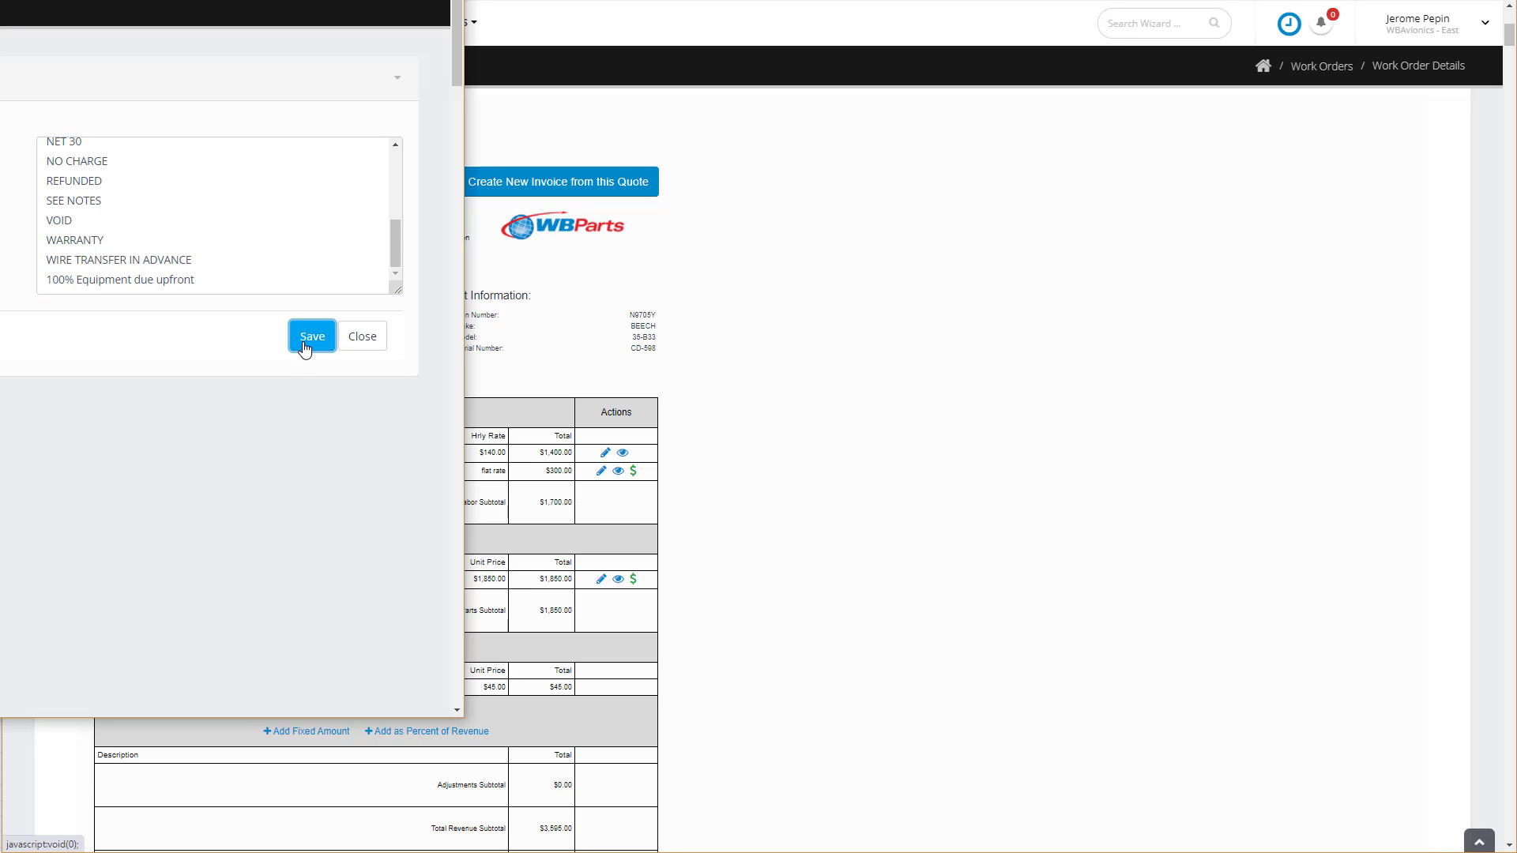
click(379, 340)
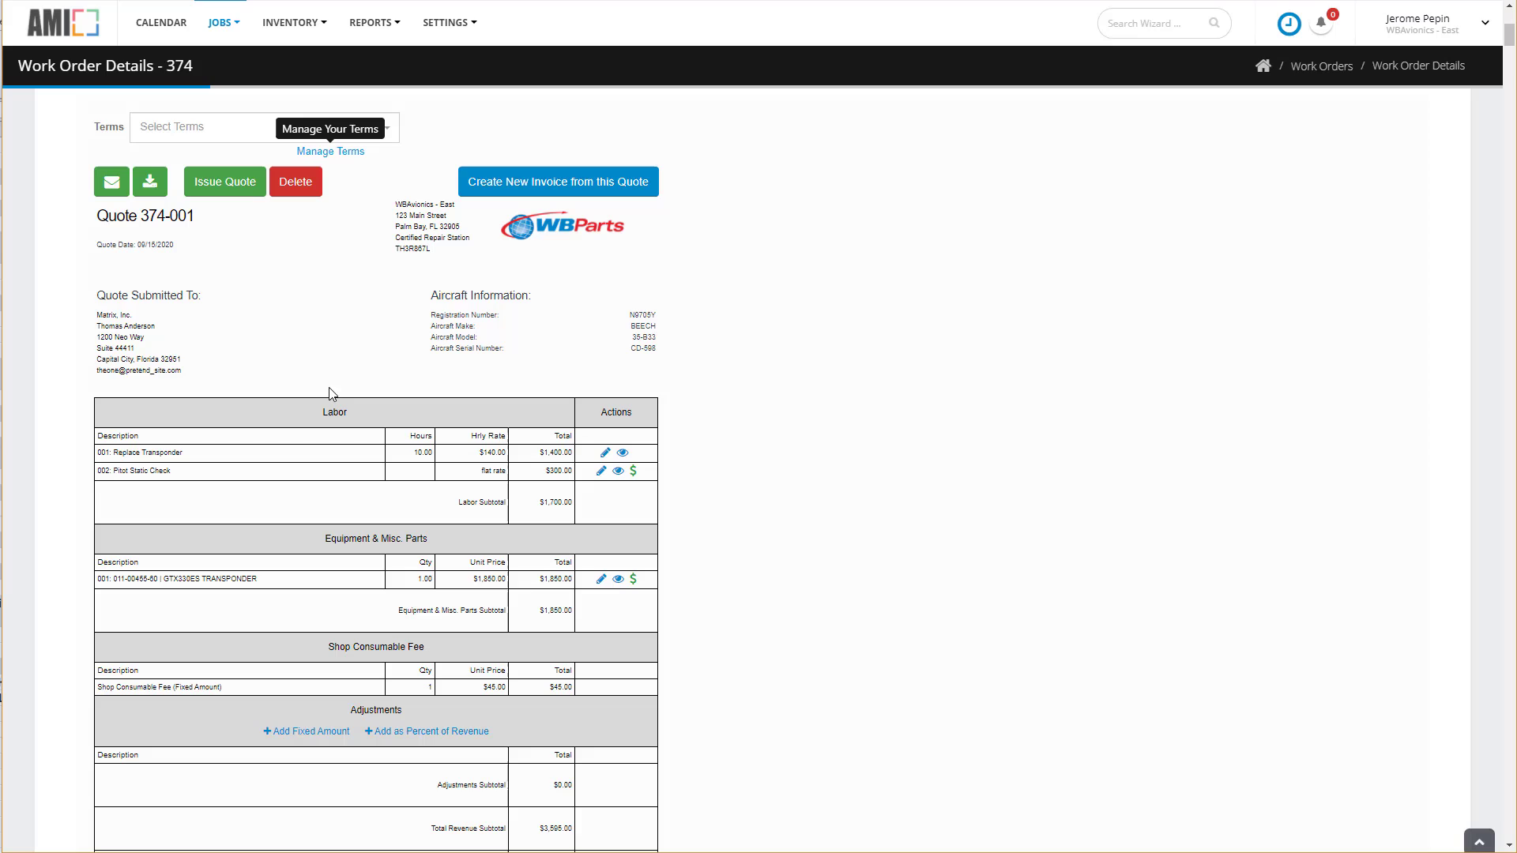
Apply the terms 100% EQUIPMENT DUE UPFRONT to the quote and issue it.
click(261, 134)
click(256, 150)
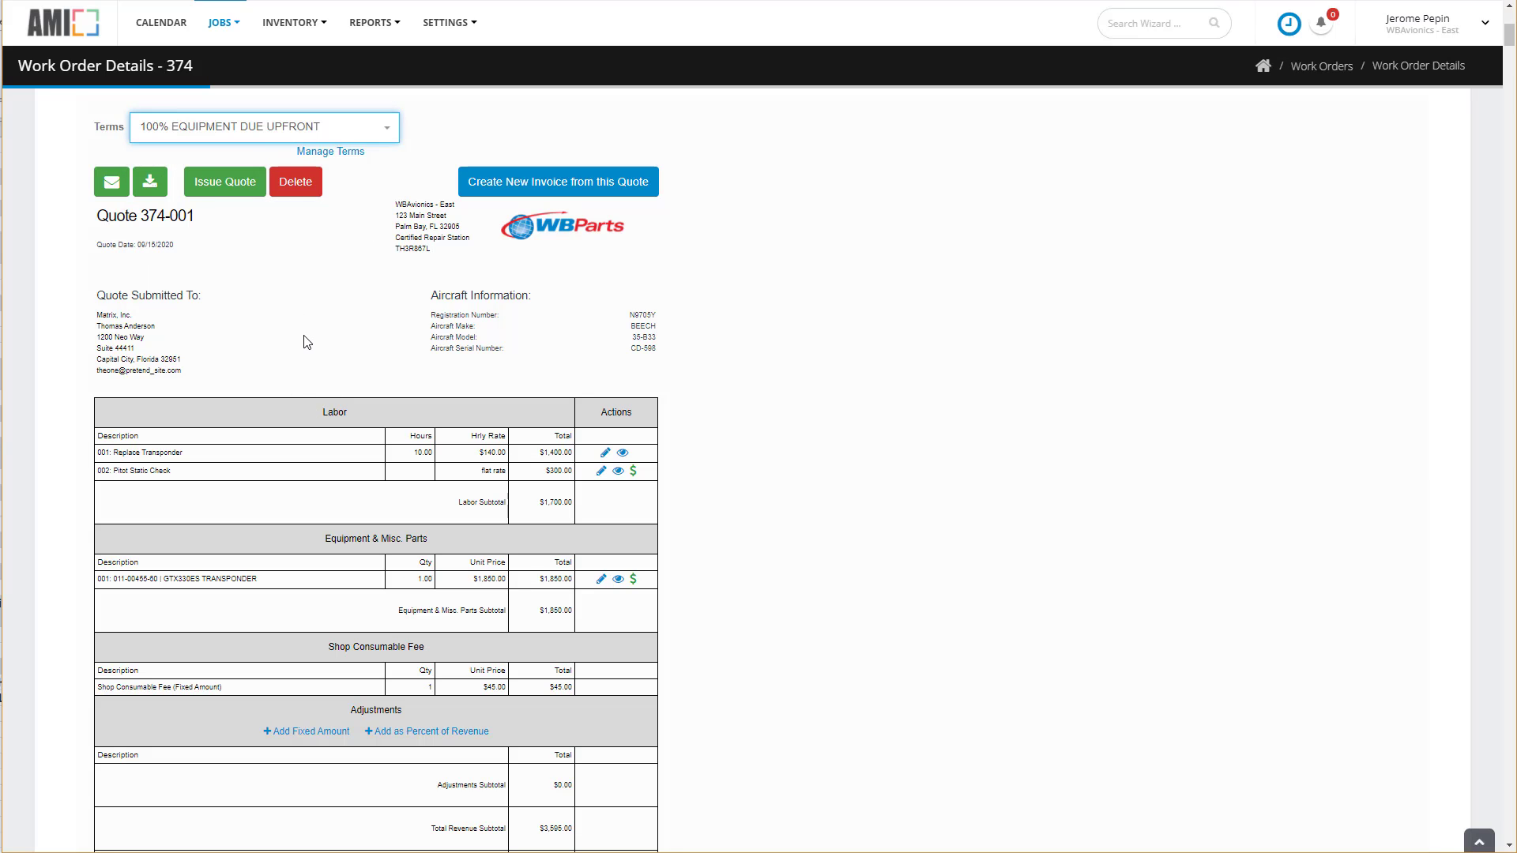
click(228, 183)
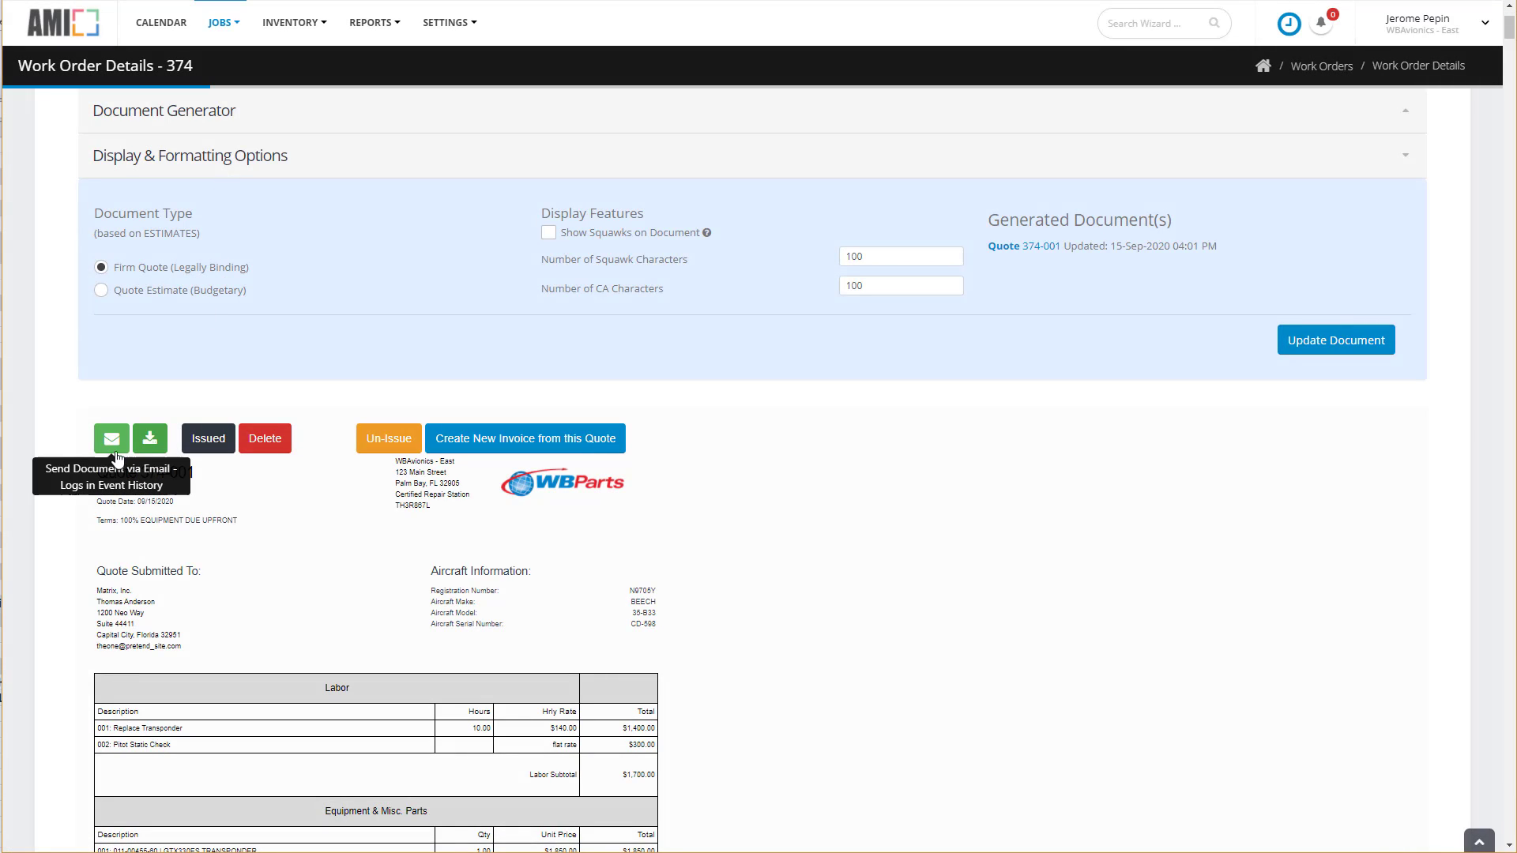
Download the issued quote and view the work order's document history.
click(149, 439)
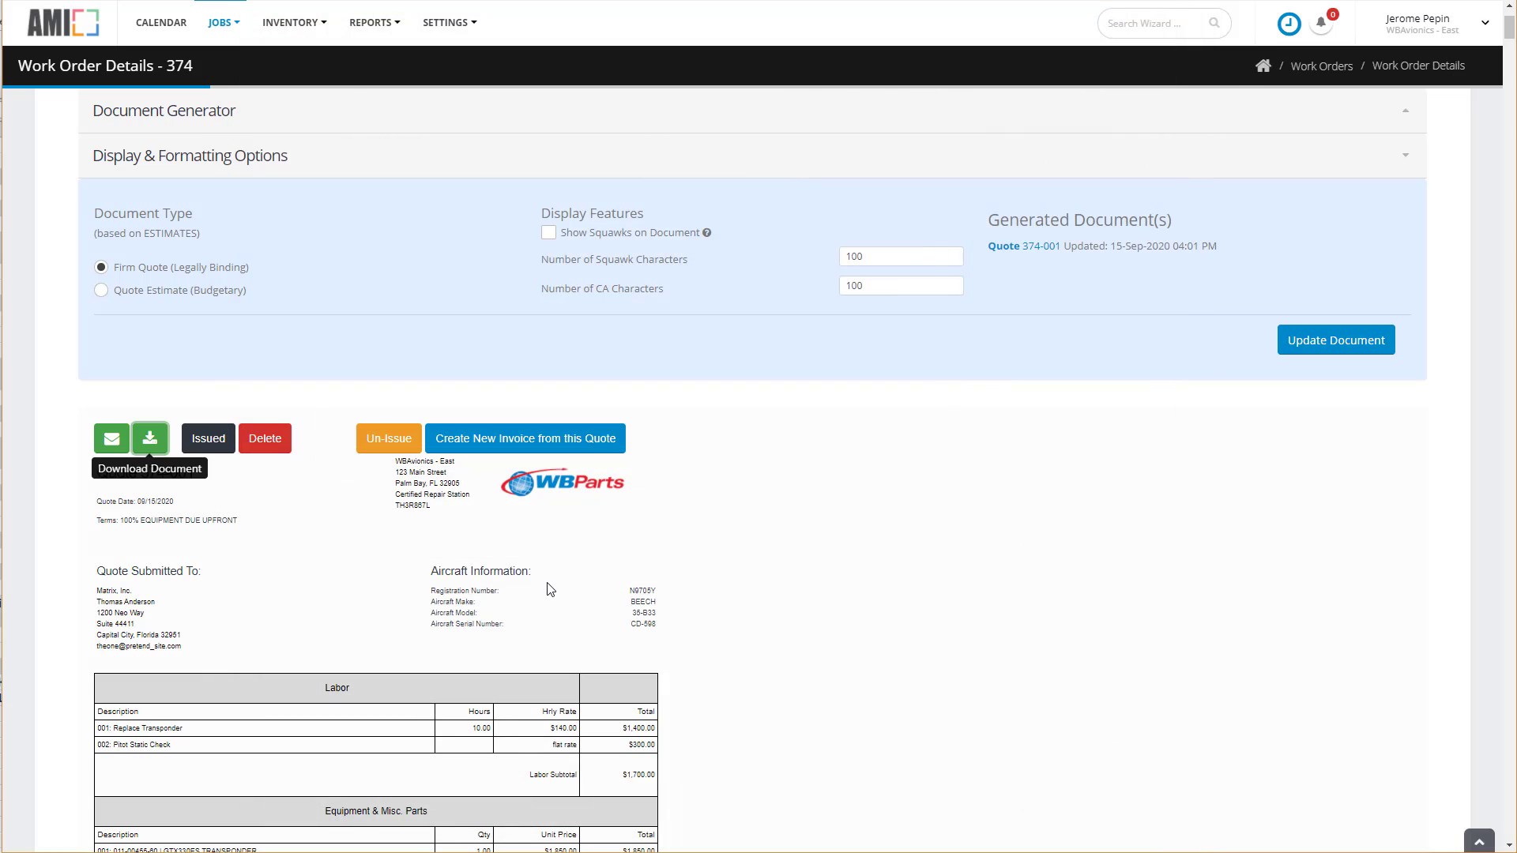
scroll(664, 489, up, 2)
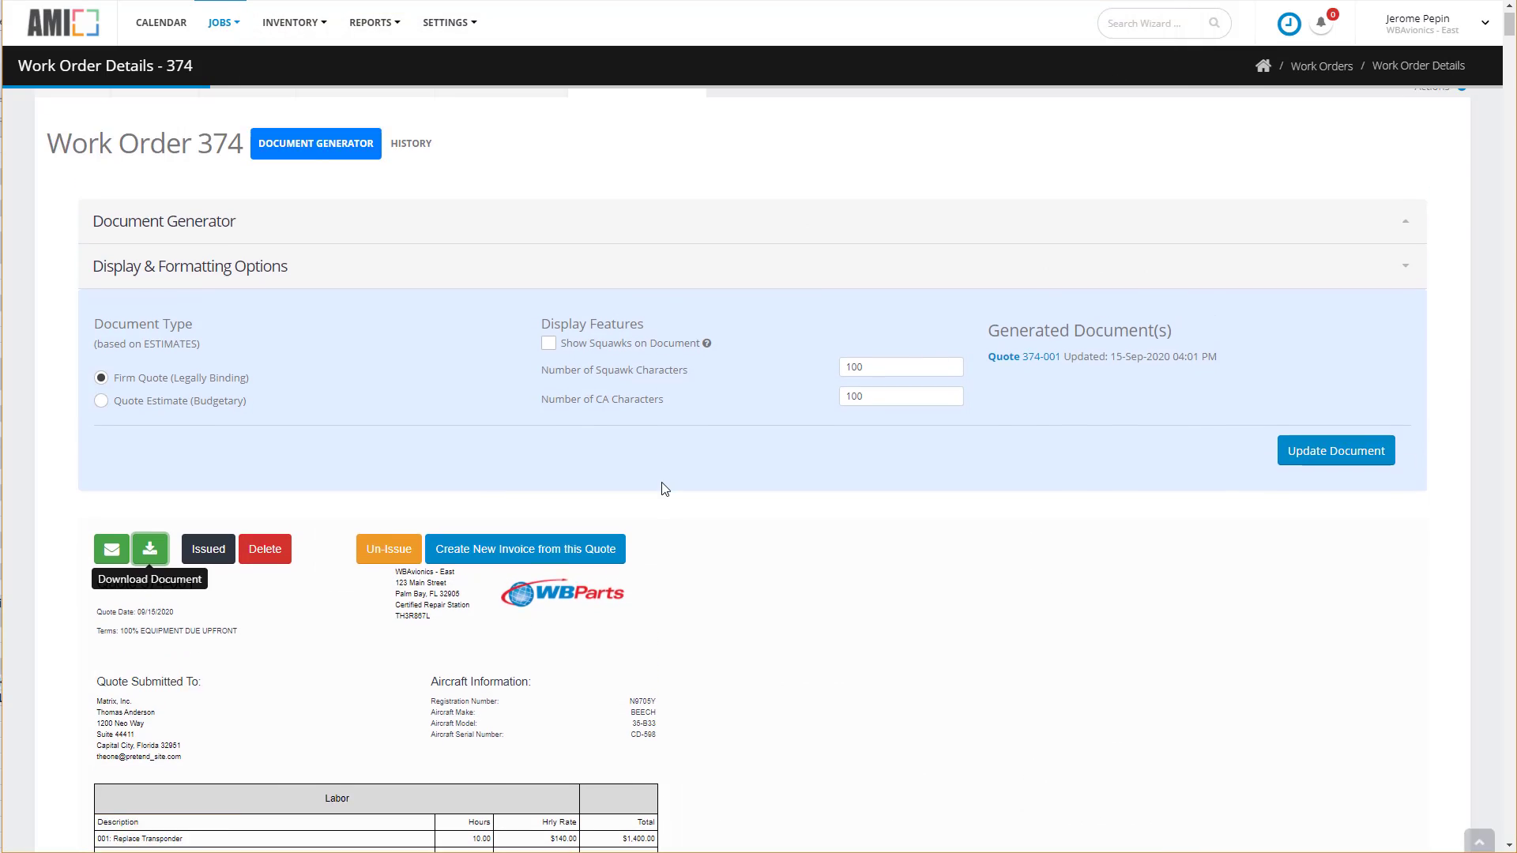
click(404, 195)
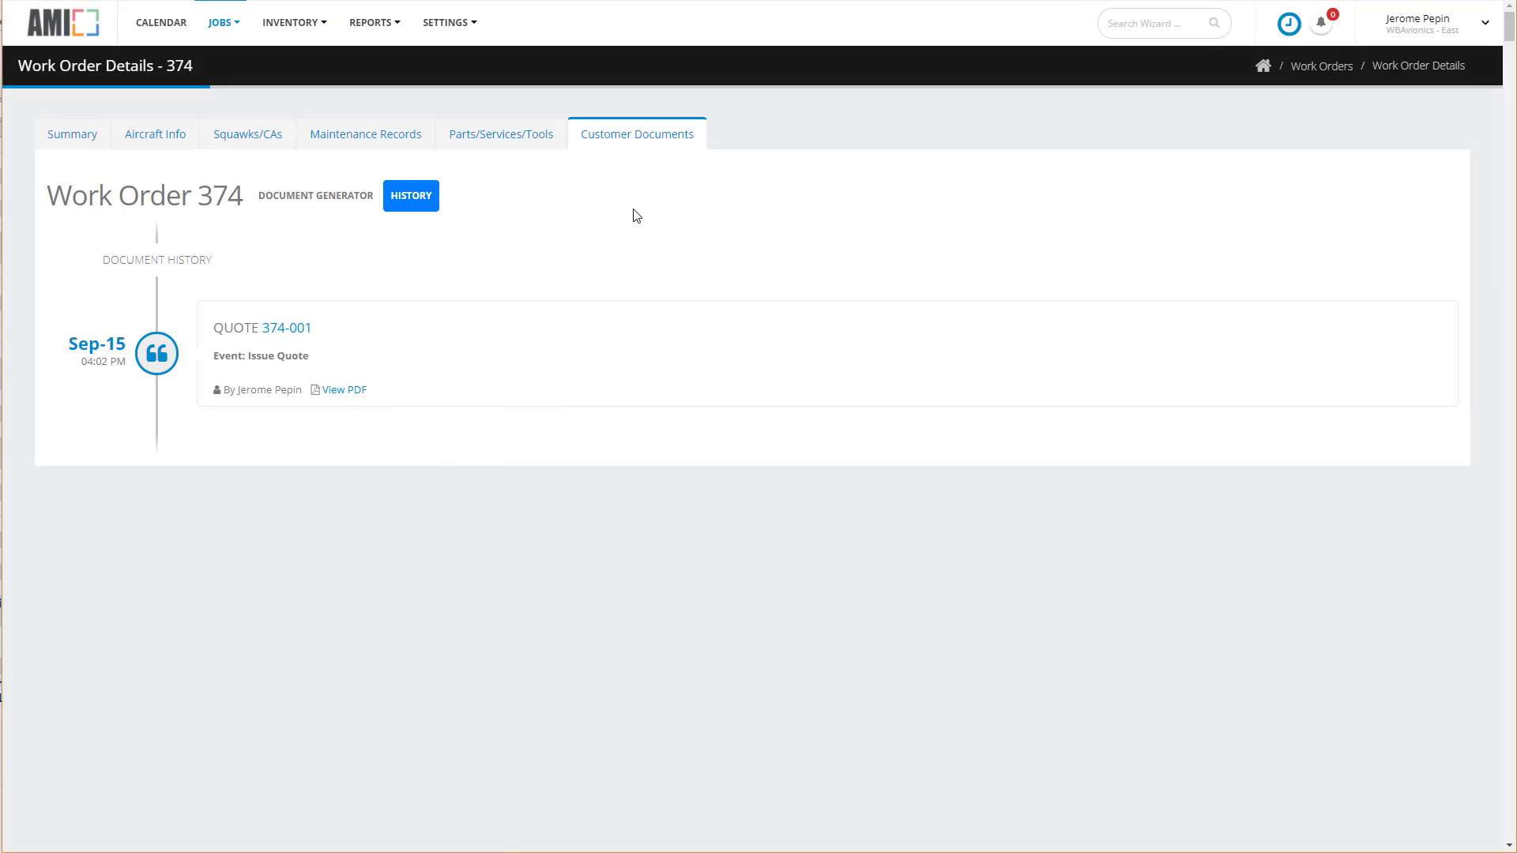
Return to the document generator and create a new invoice from the issued quote.
click(285, 201)
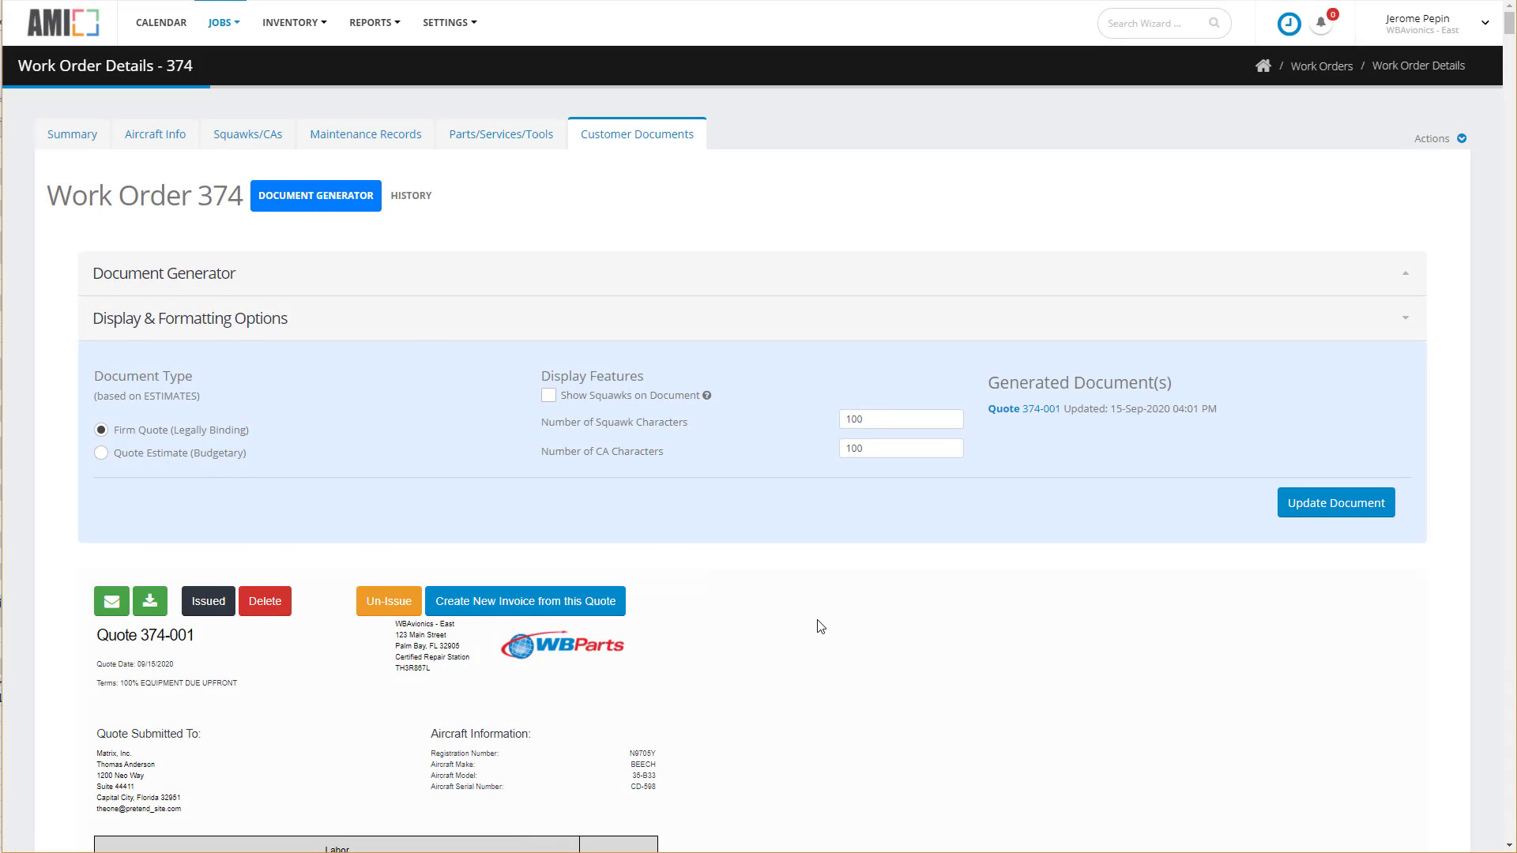
scroll(820, 627, down, 5)
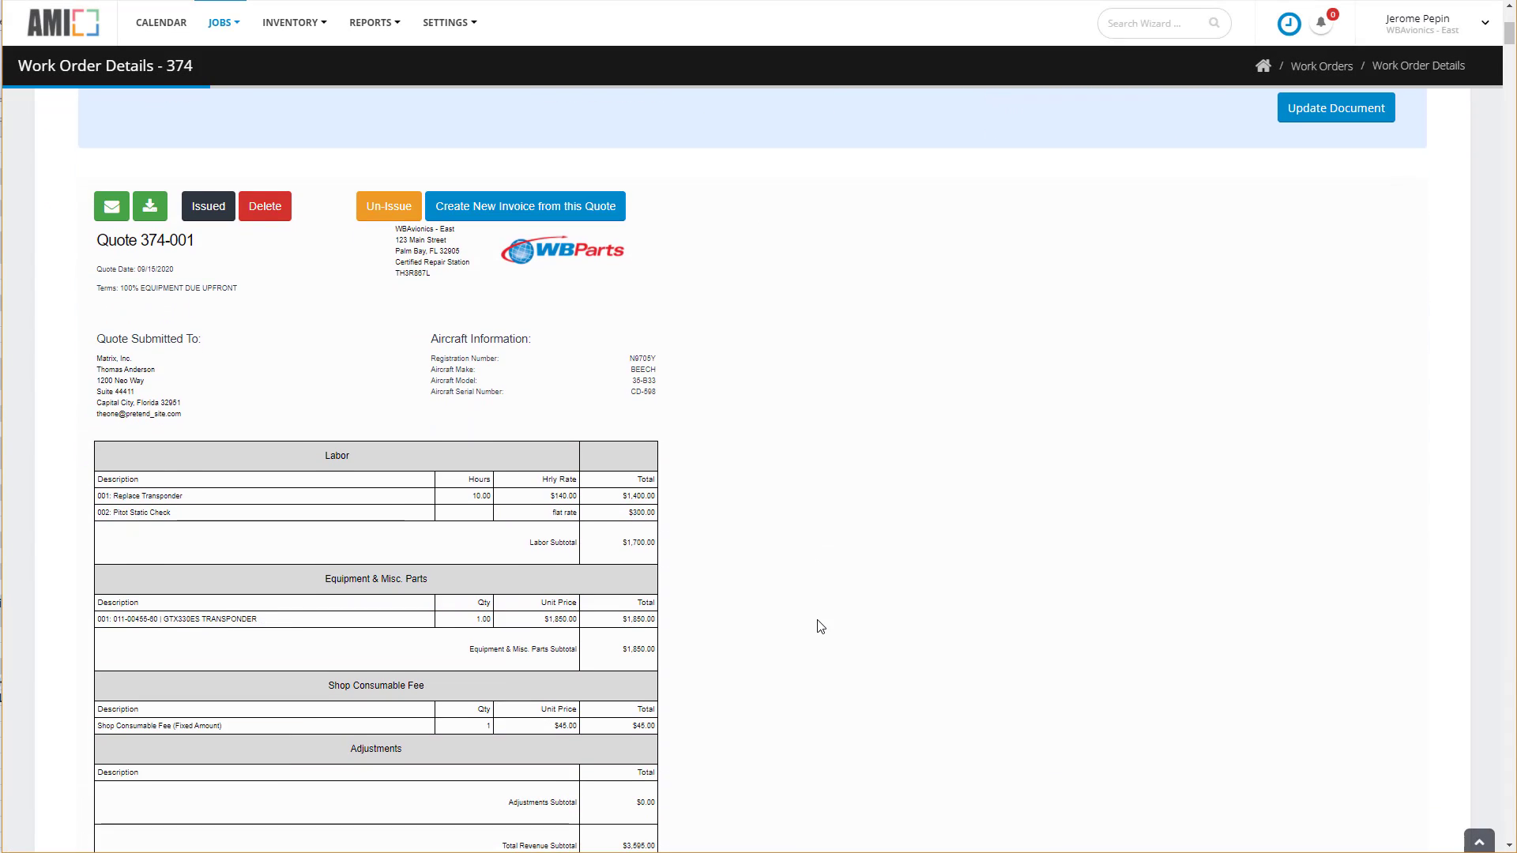
scroll(821, 627, down, 1)
click(550, 133)
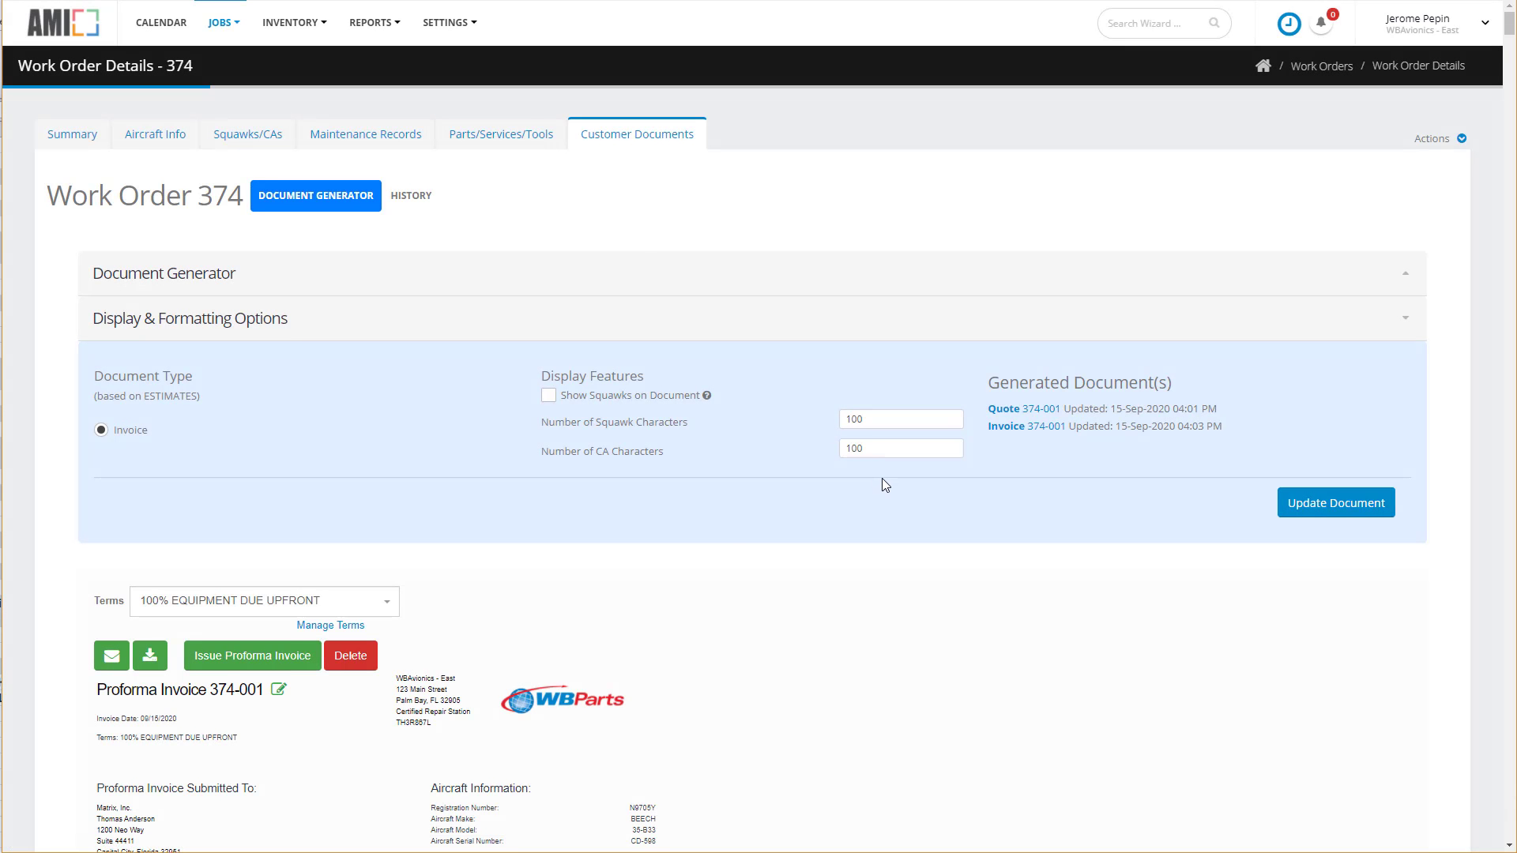
Hide the Replace Transponder and Pitot Static Check labor lines on the proforma invoice.
scroll(873, 490, down, 7)
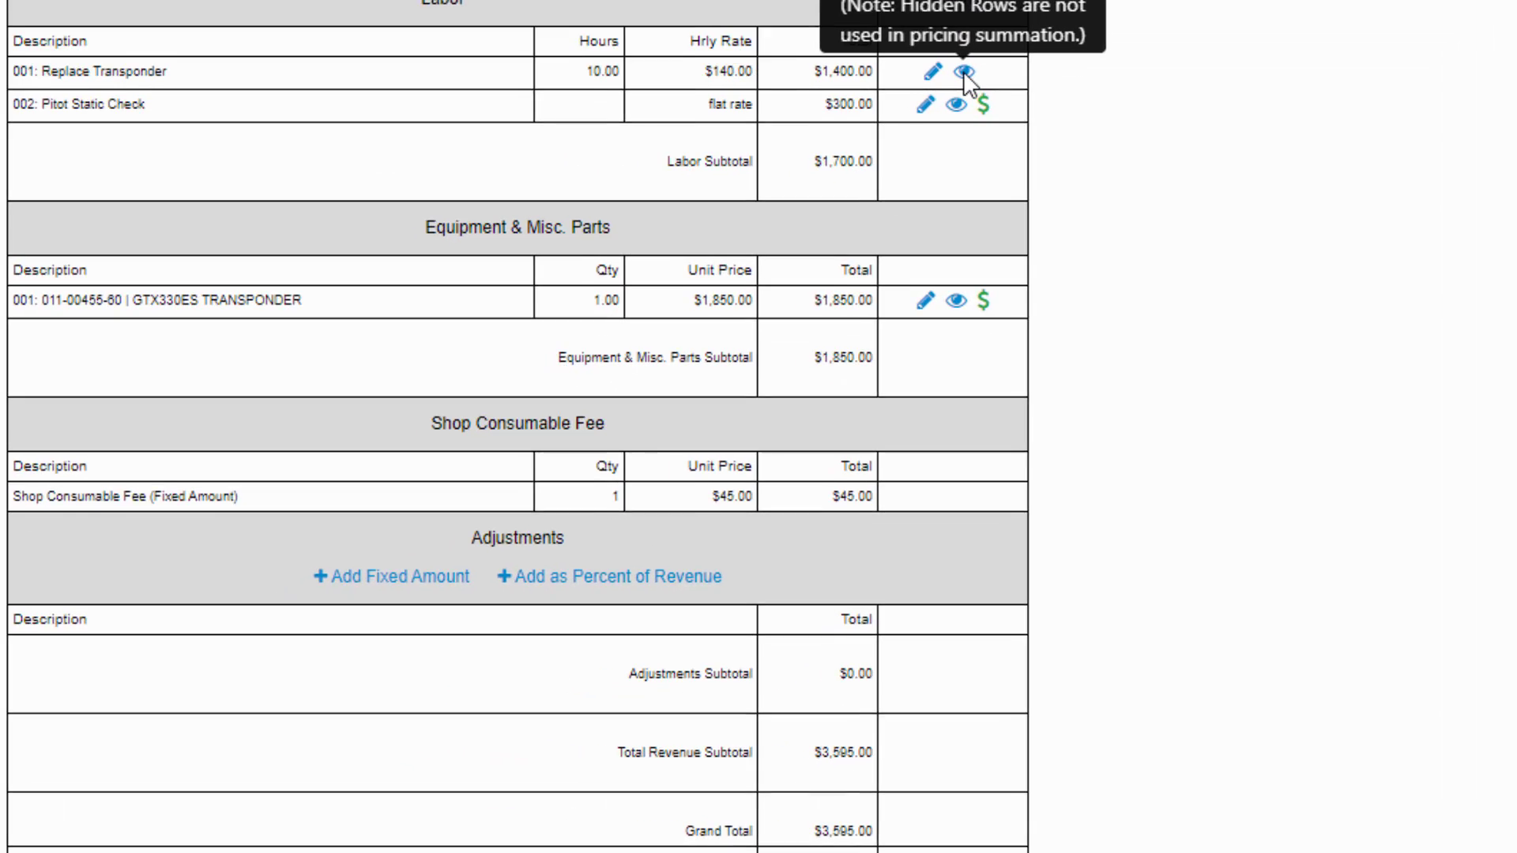
click(622, 393)
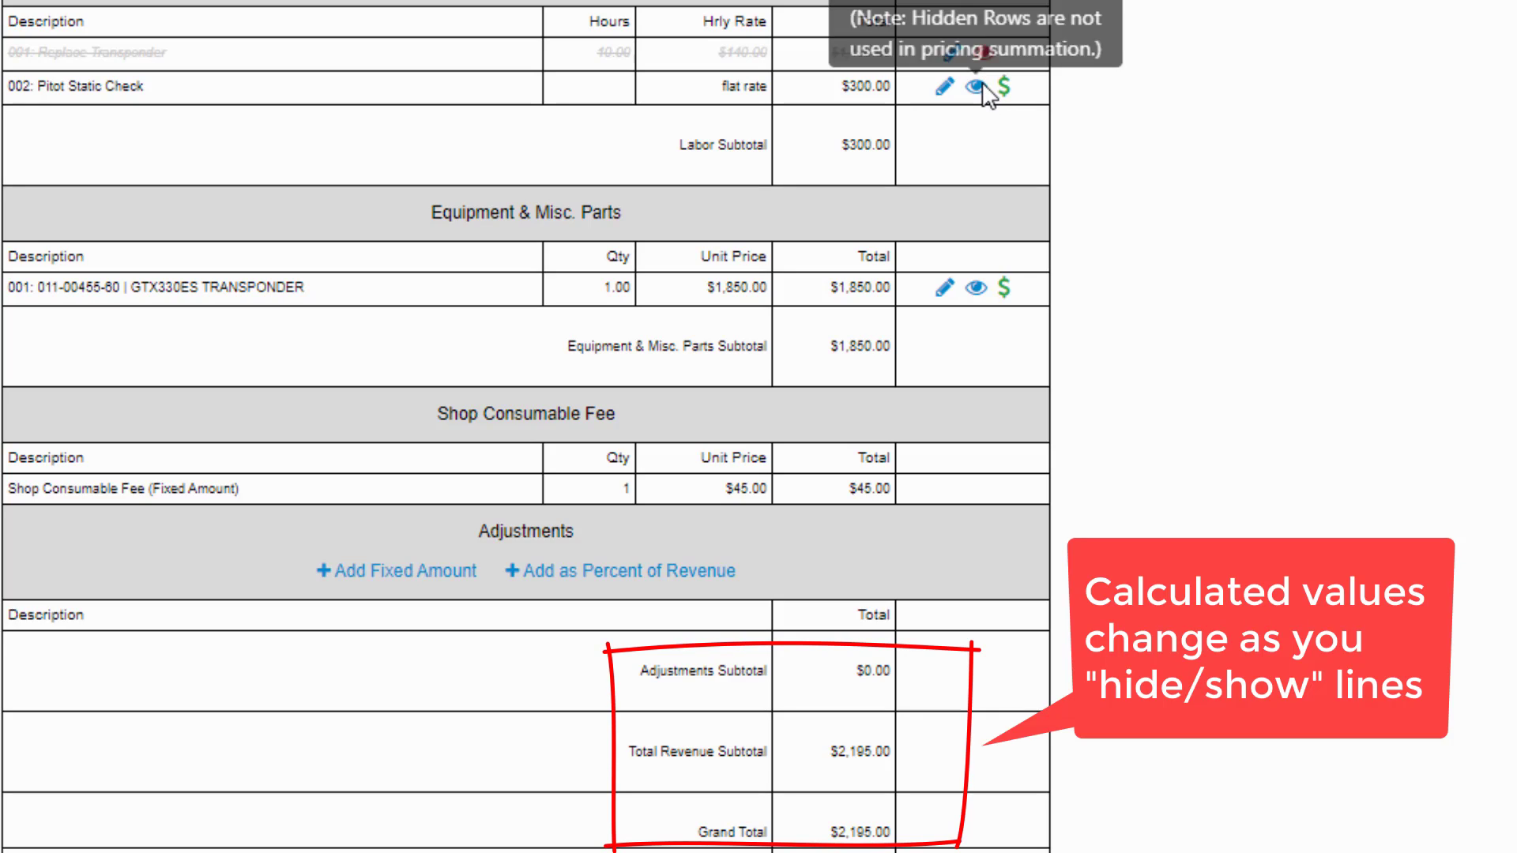
click(976, 85)
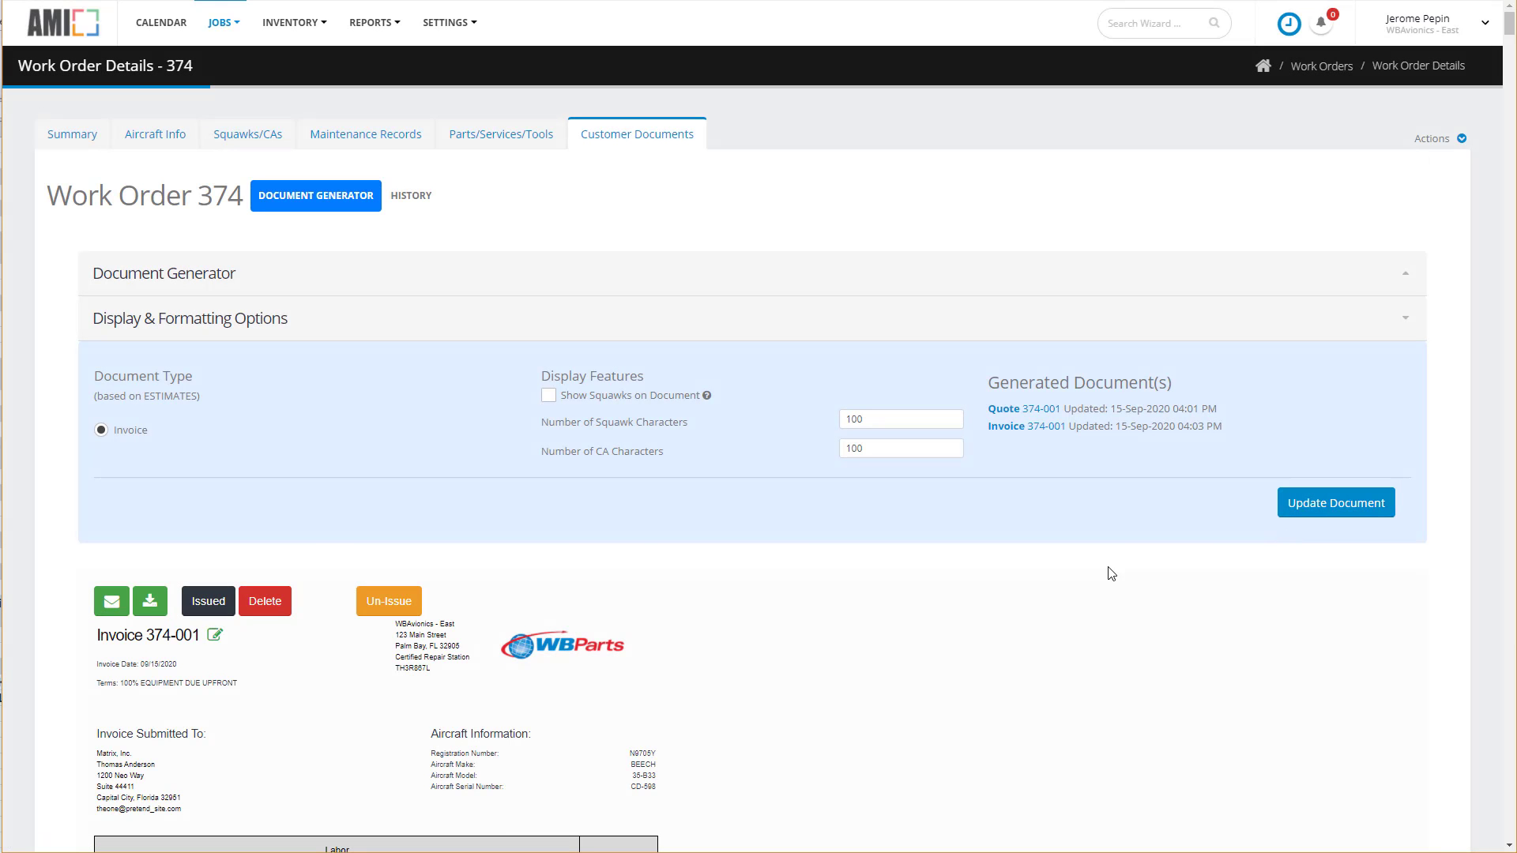
Un-issue the invoice and reopen it from the work order's generated documents.
click(384, 602)
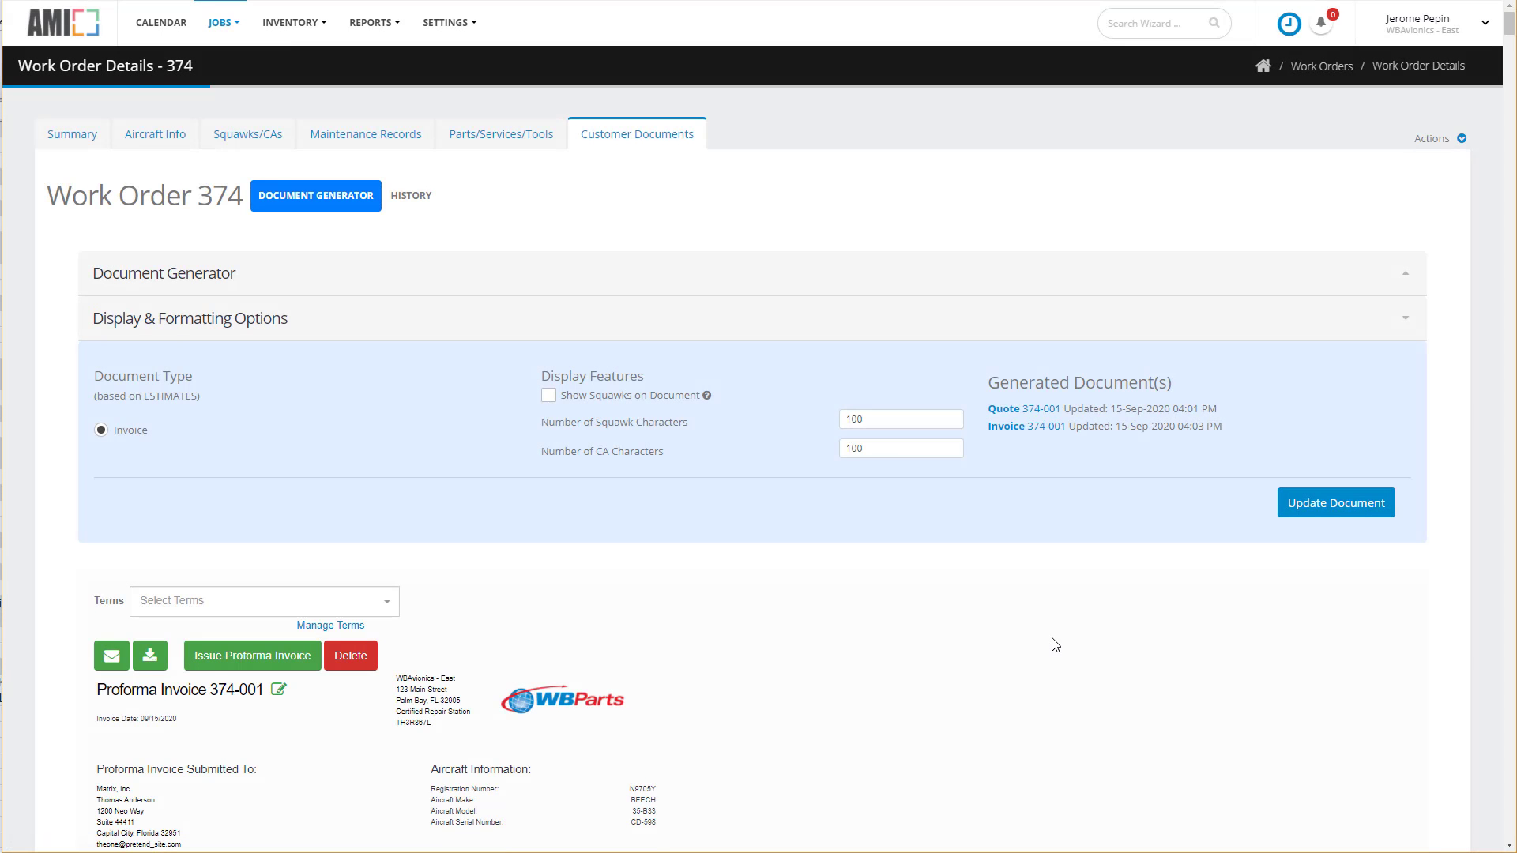
scroll(1057, 645, down, 4)
scroll(1059, 645, up, 2)
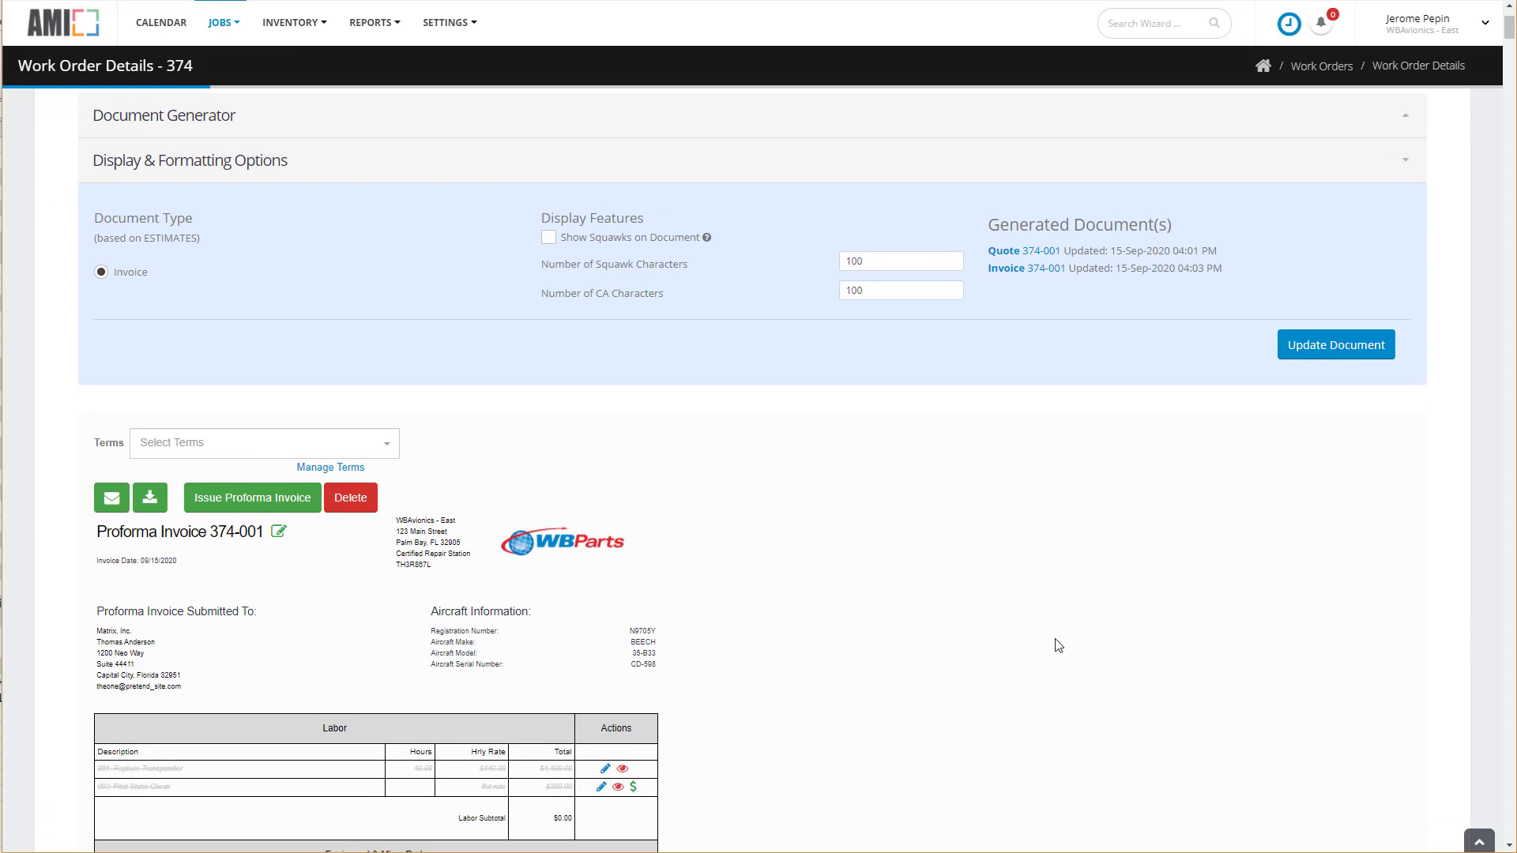
scroll(1059, 645, up, 2)
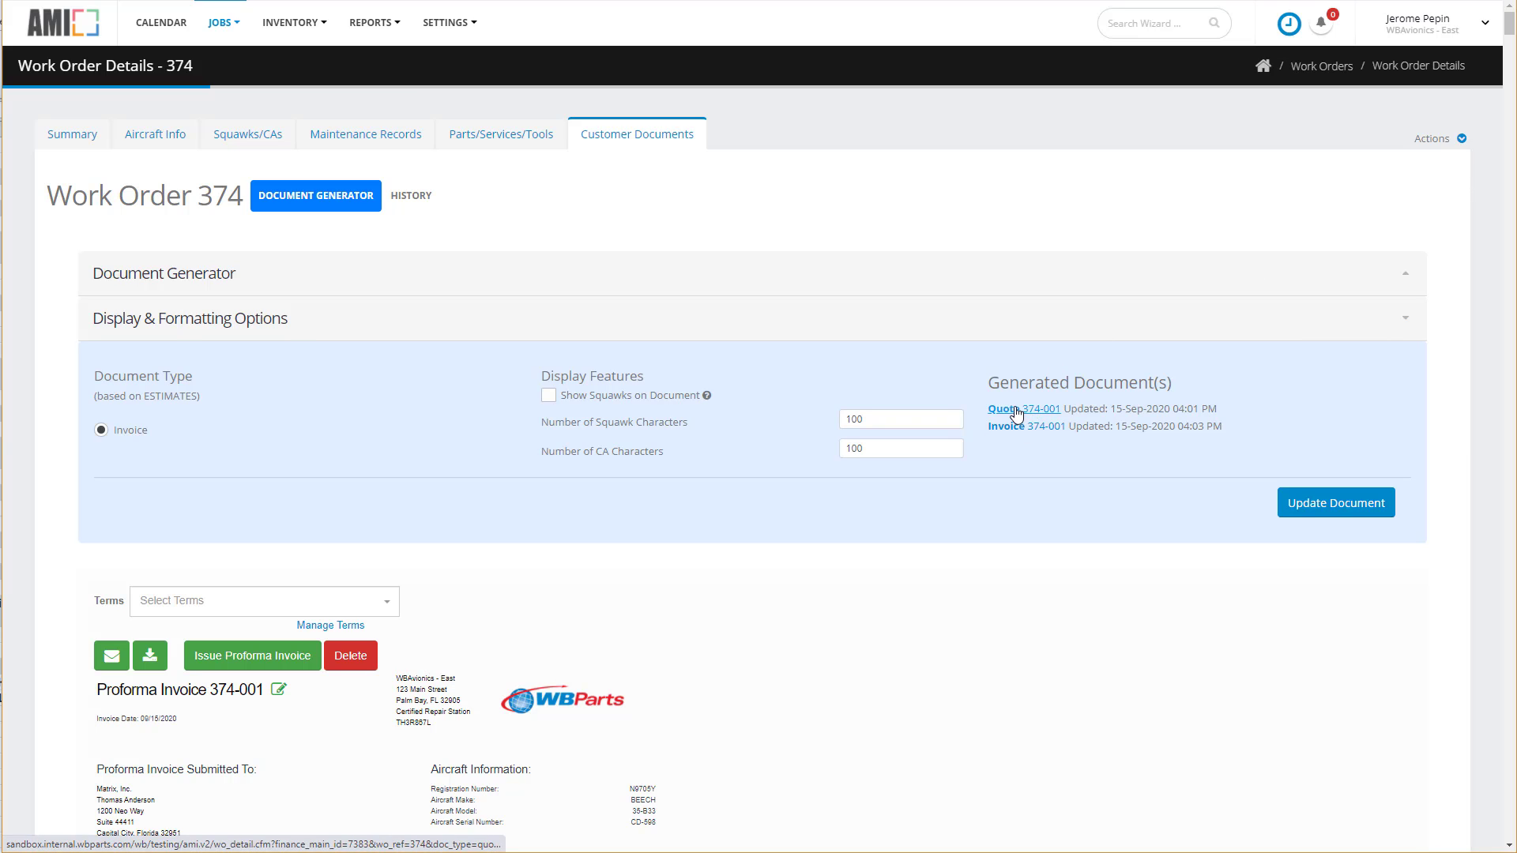
click(1053, 426)
Start receiving a payment on the proforma invoice with an amount of 1895 and reference number #1244.
click(1457, 139)
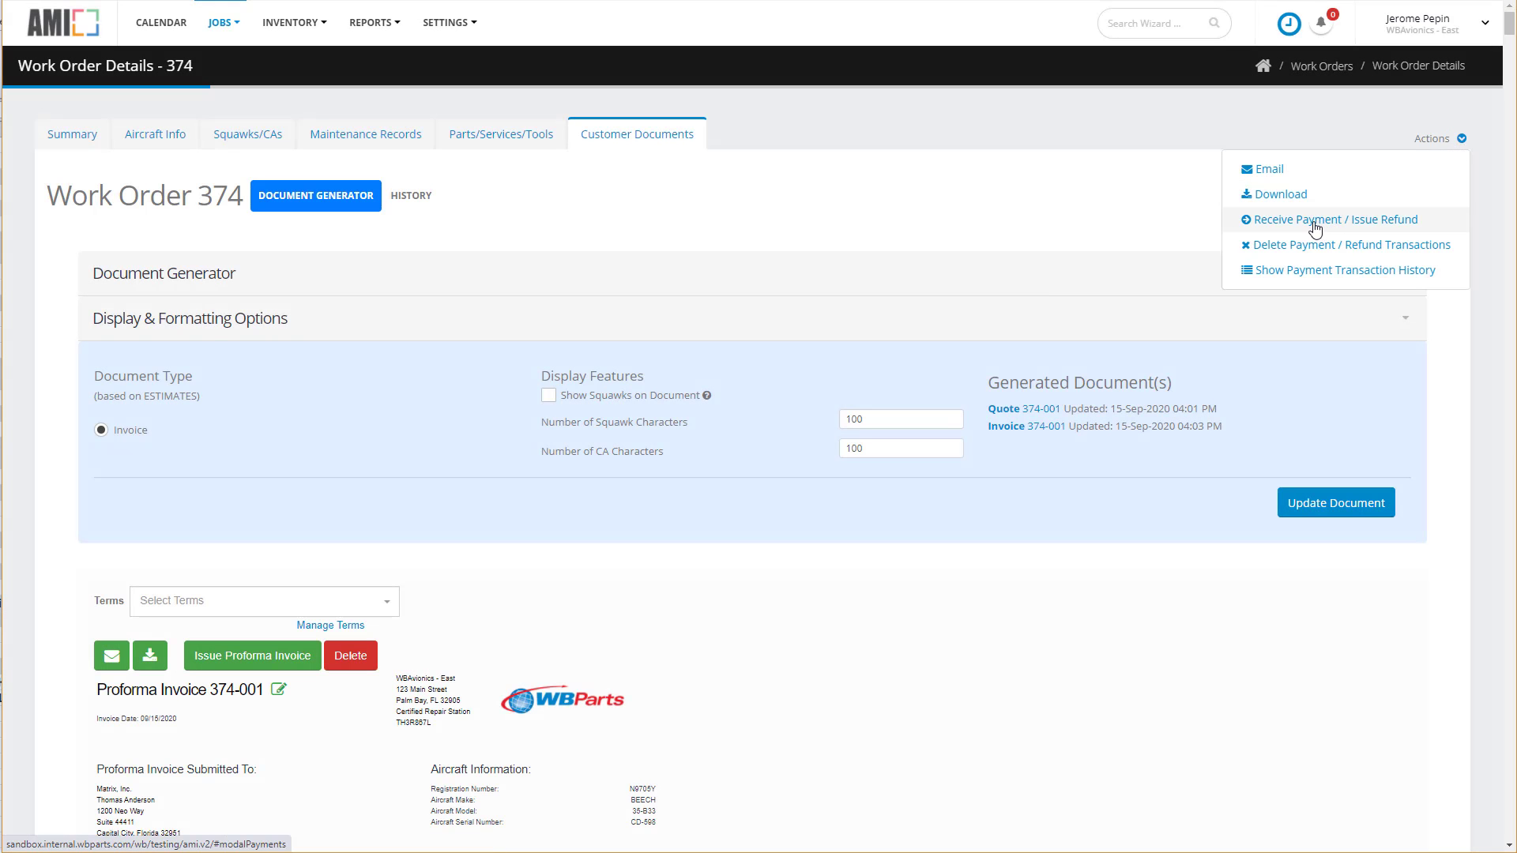
scroll(988, 708, down, 7)
scroll(988, 708, down, 1)
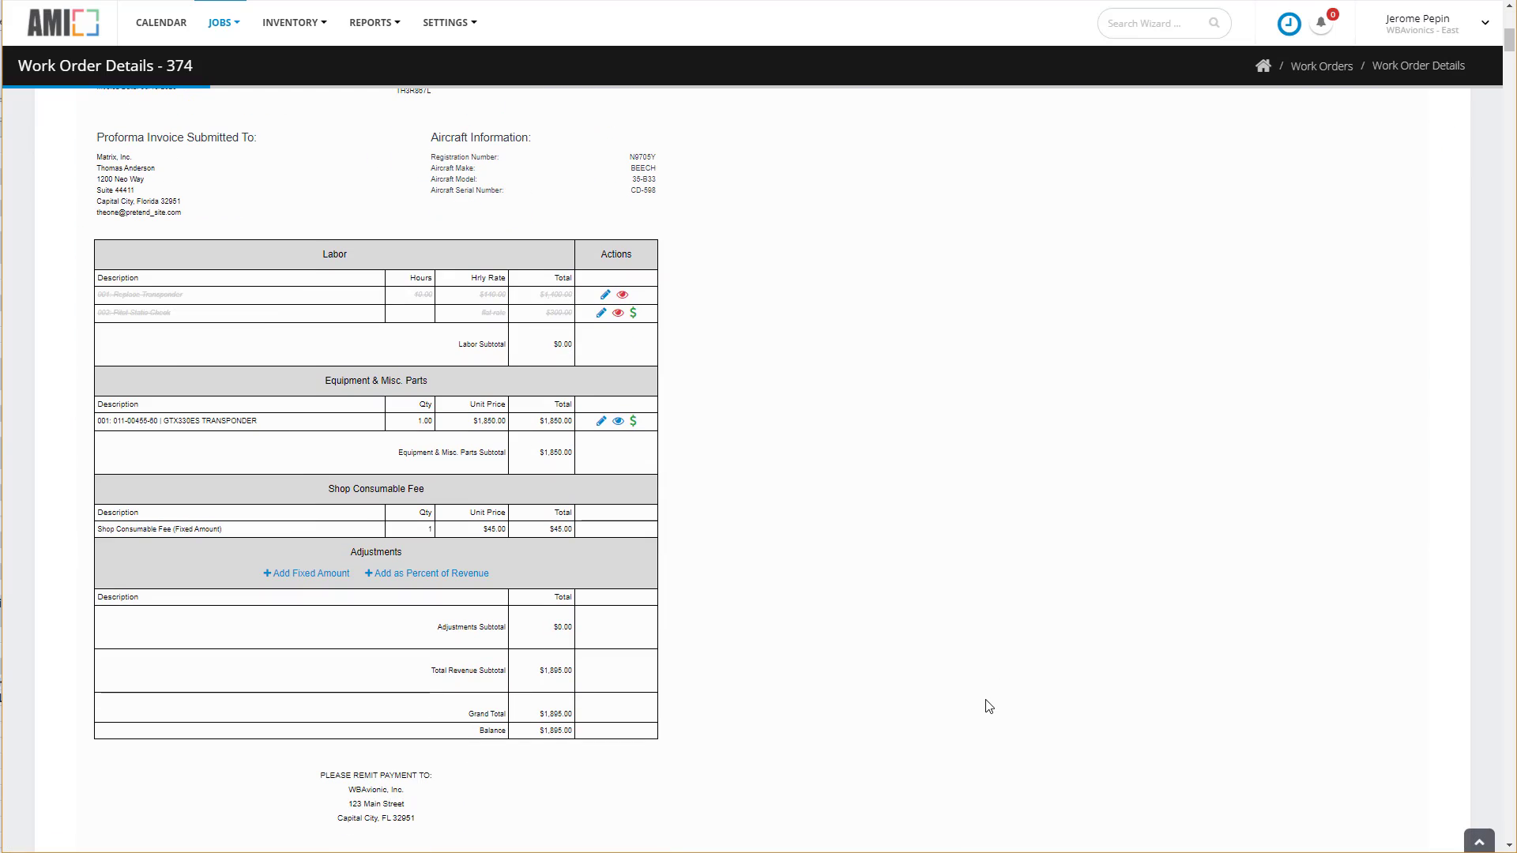
scroll(992, 703, up, 8)
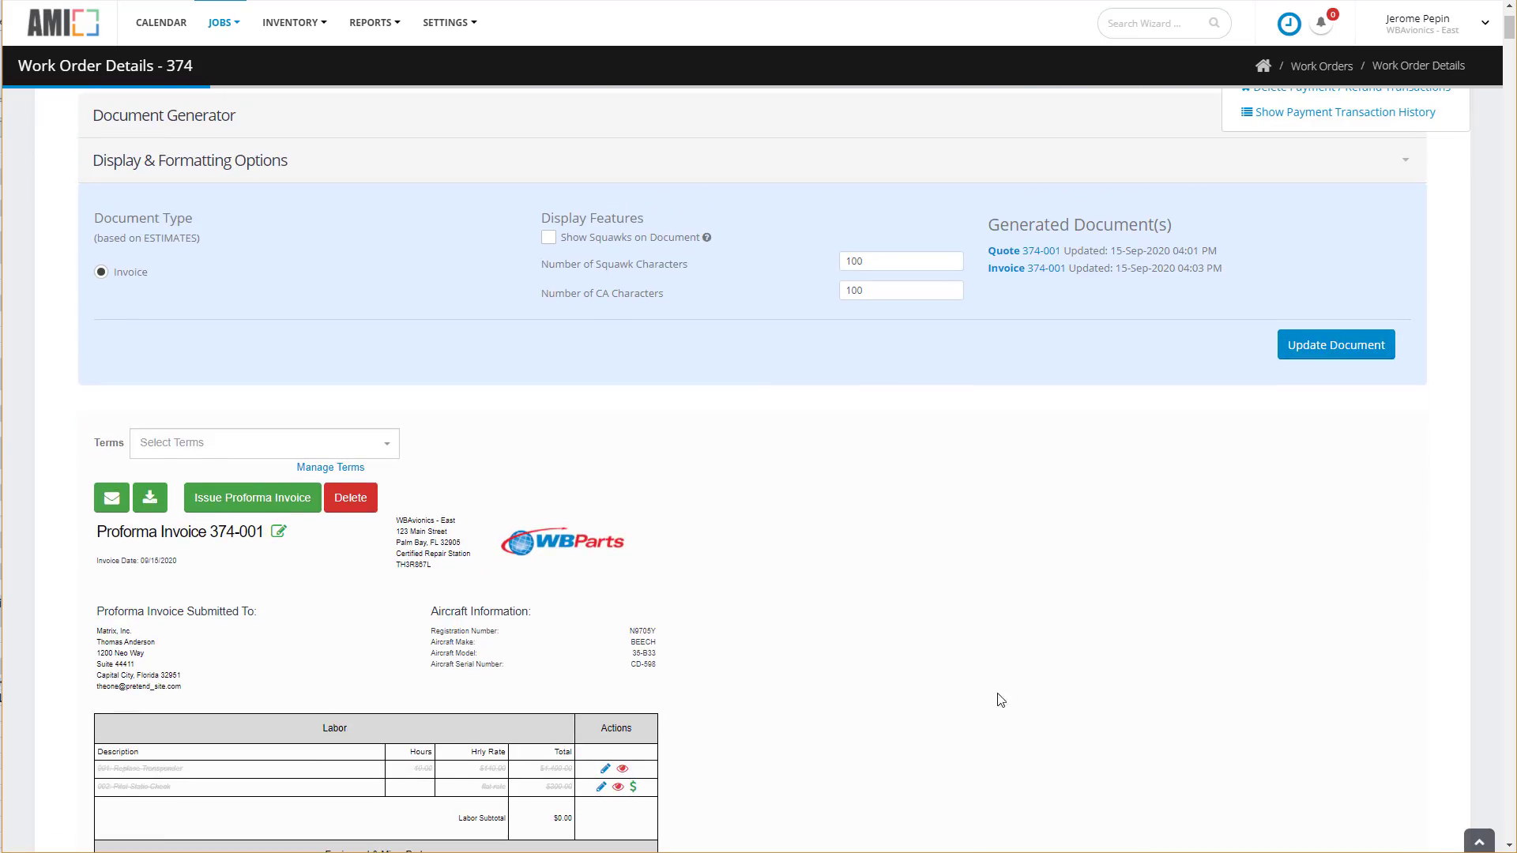
click(1340, 222)
click(619, 394)
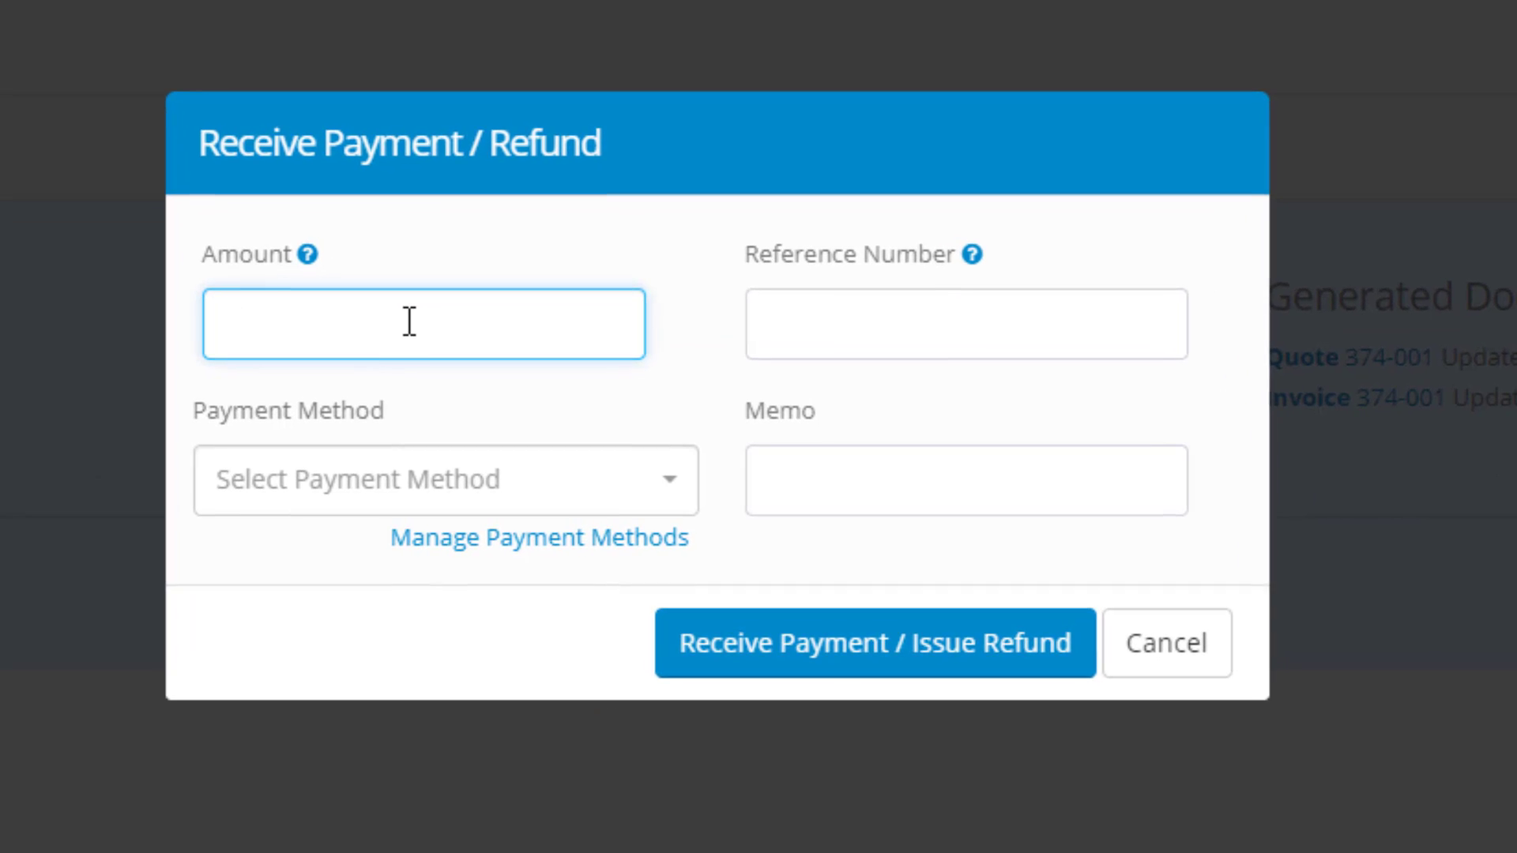
text(1895)
mouse_move(577, 364)
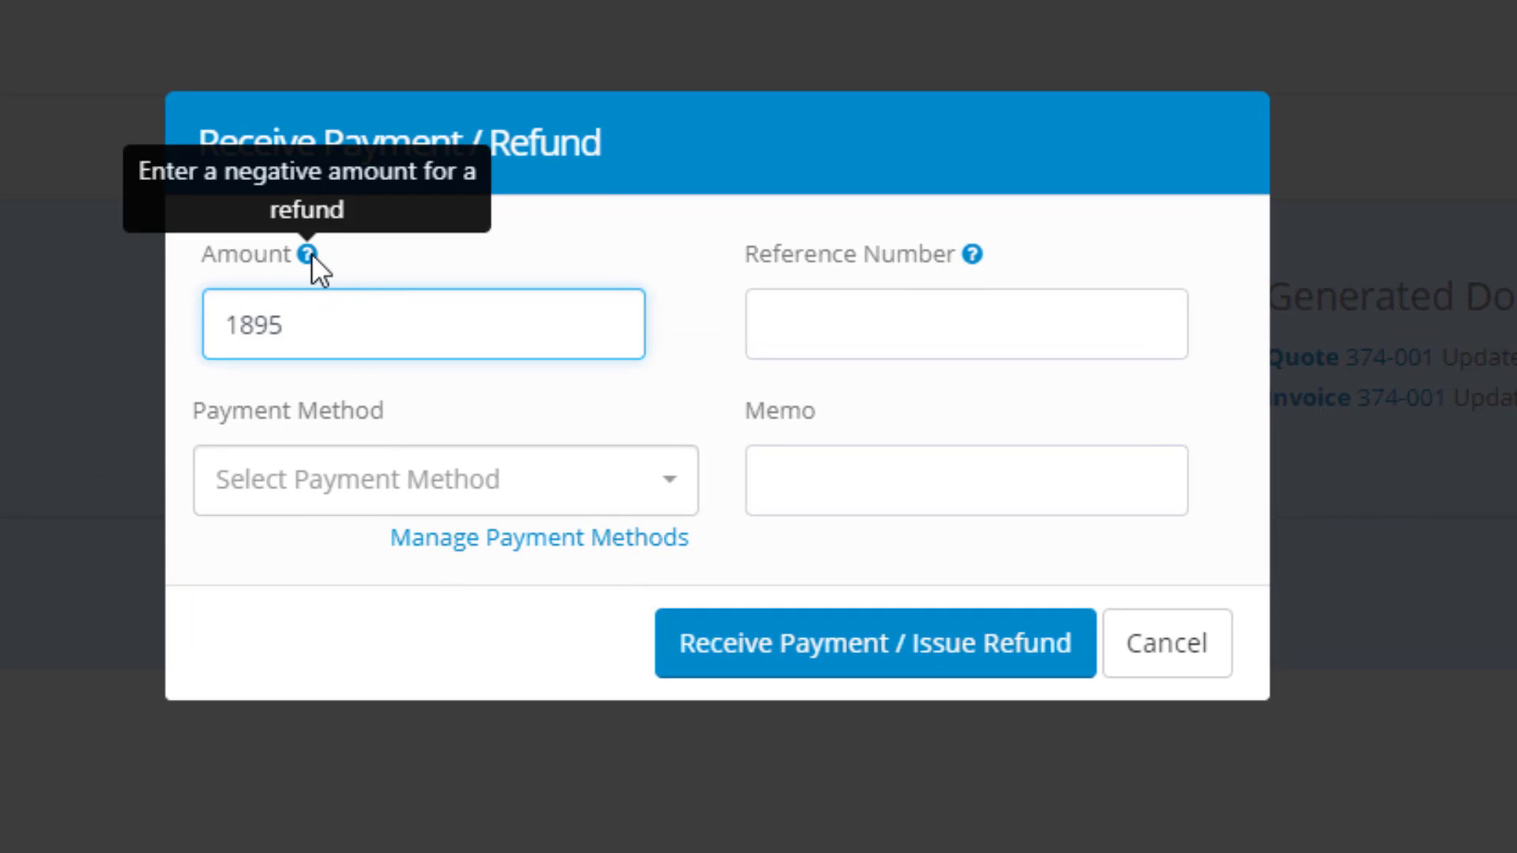
mouse_move(973, 253)
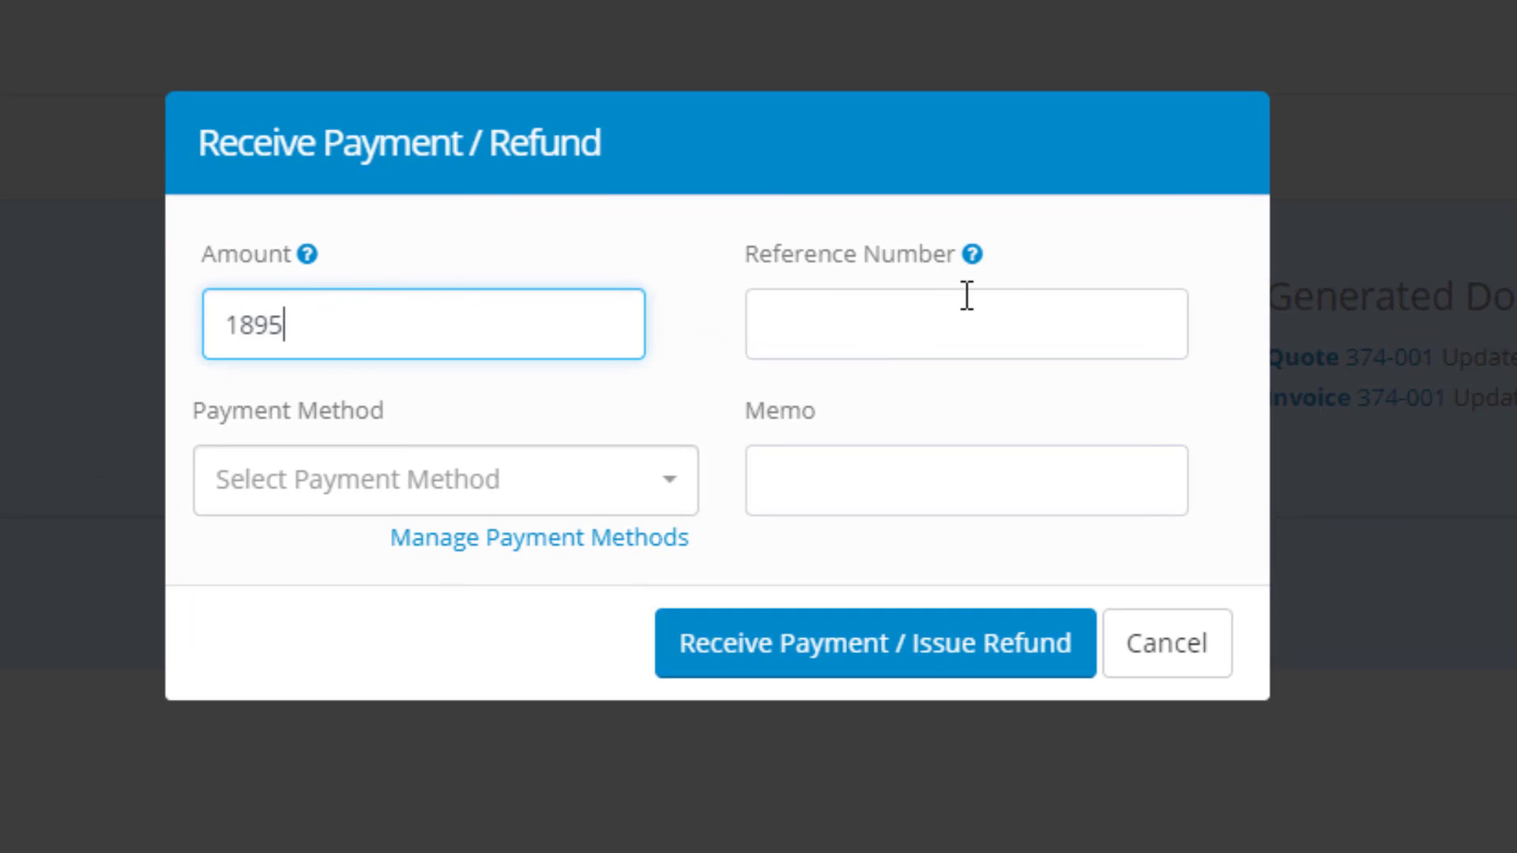
click(969, 324)
text(#1244)
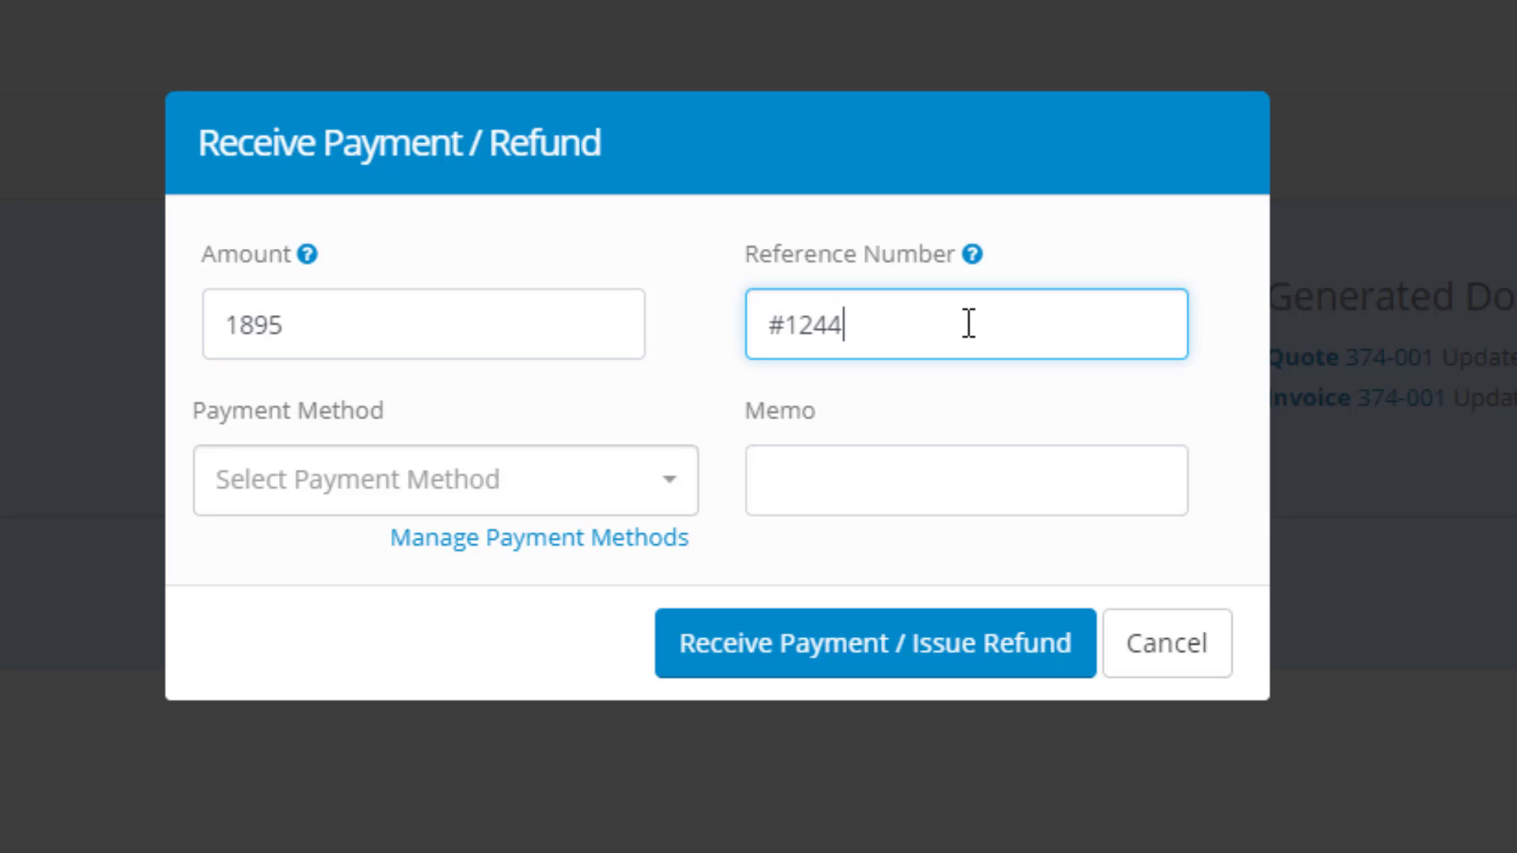
Add "Wire transfer" to the managed payment methods and save the list.
click(553, 483)
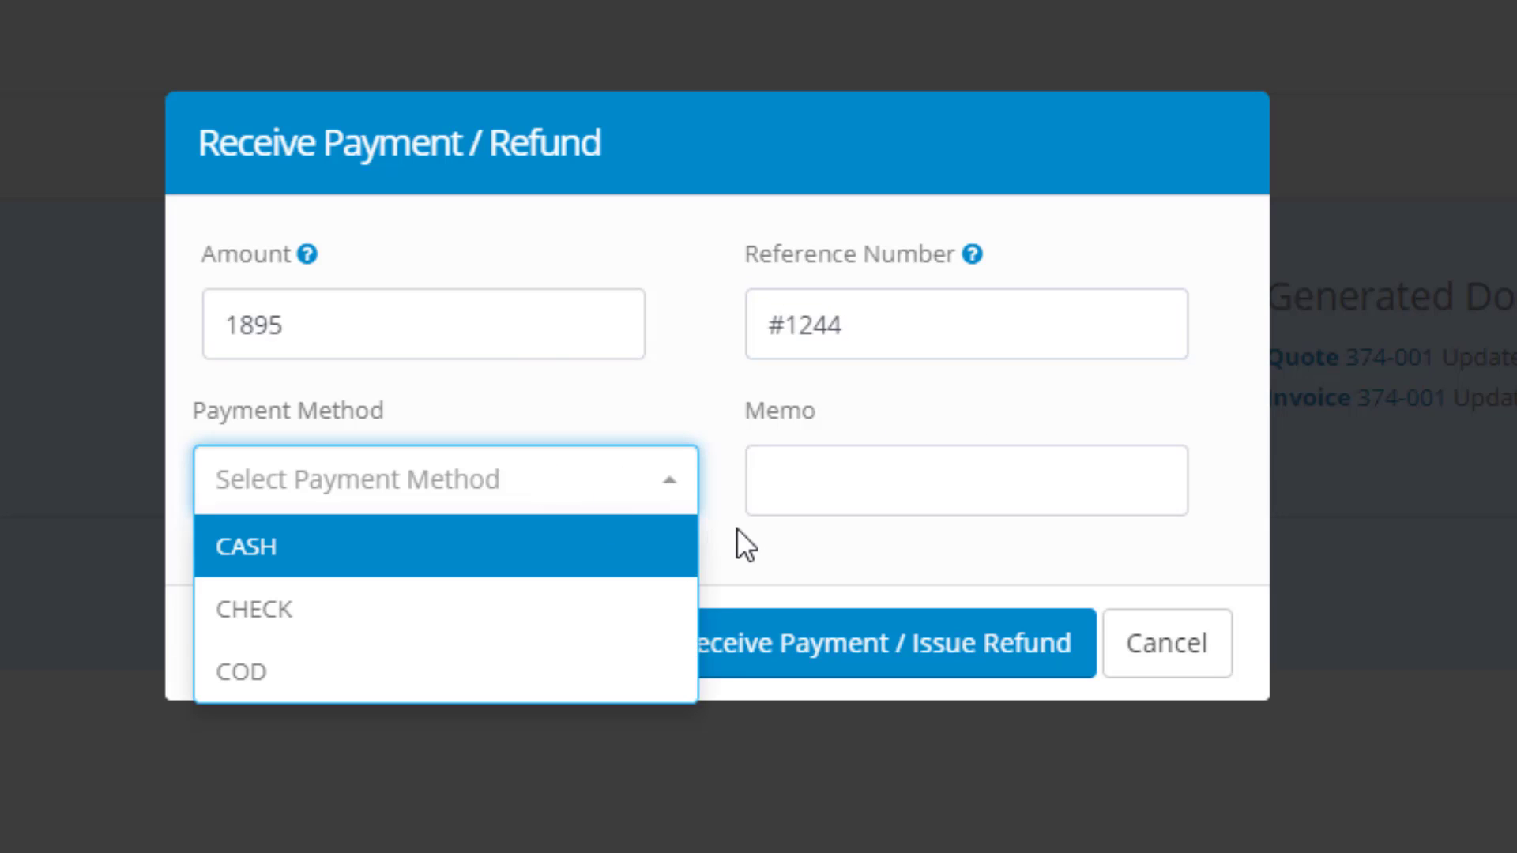
click(711, 467)
click(83, 194)
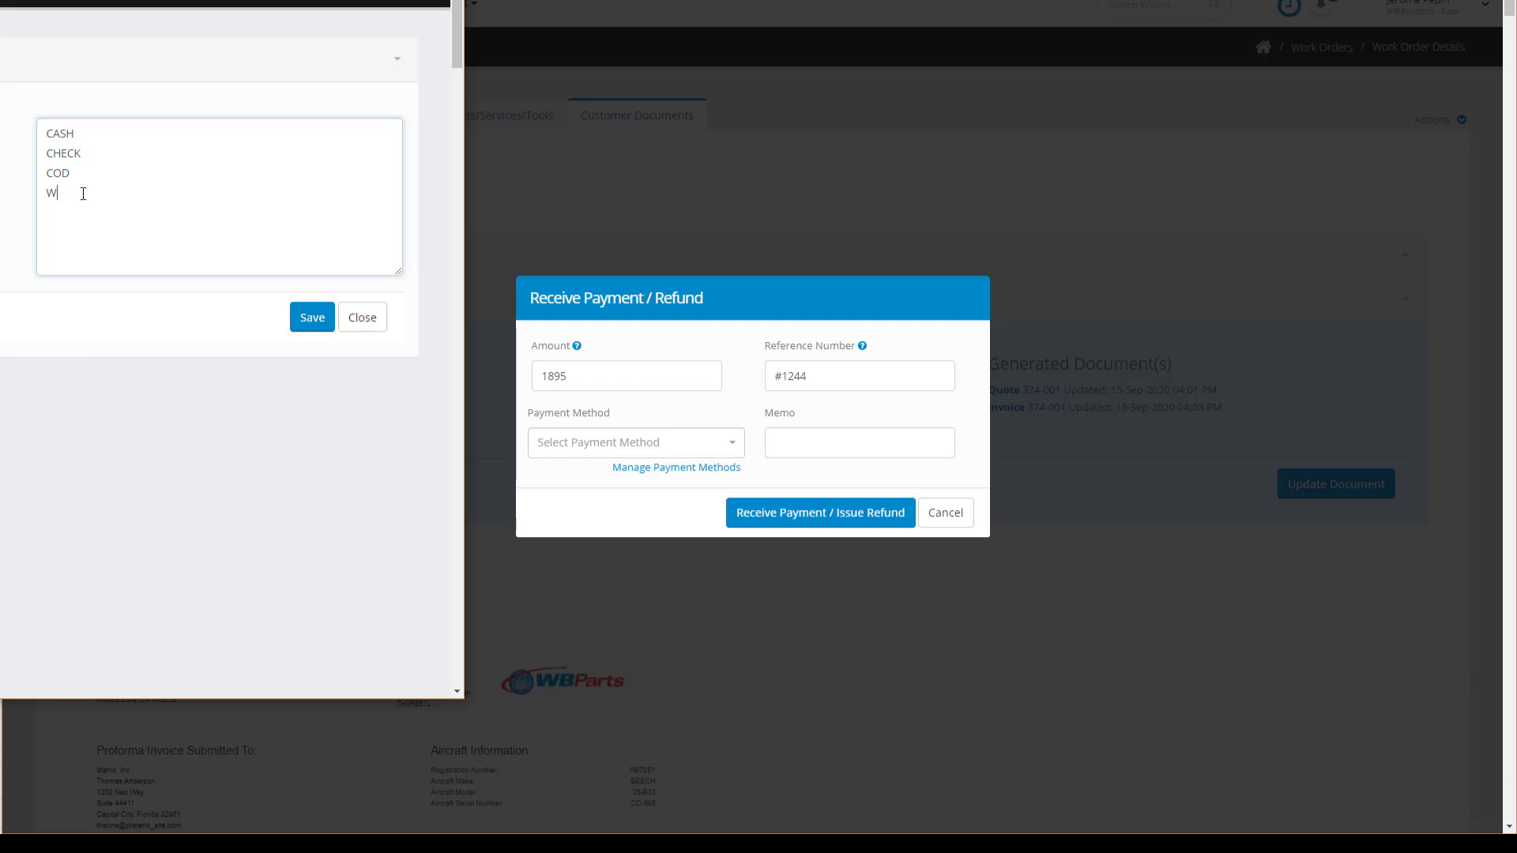
text(Wire transfer)
click(313, 317)
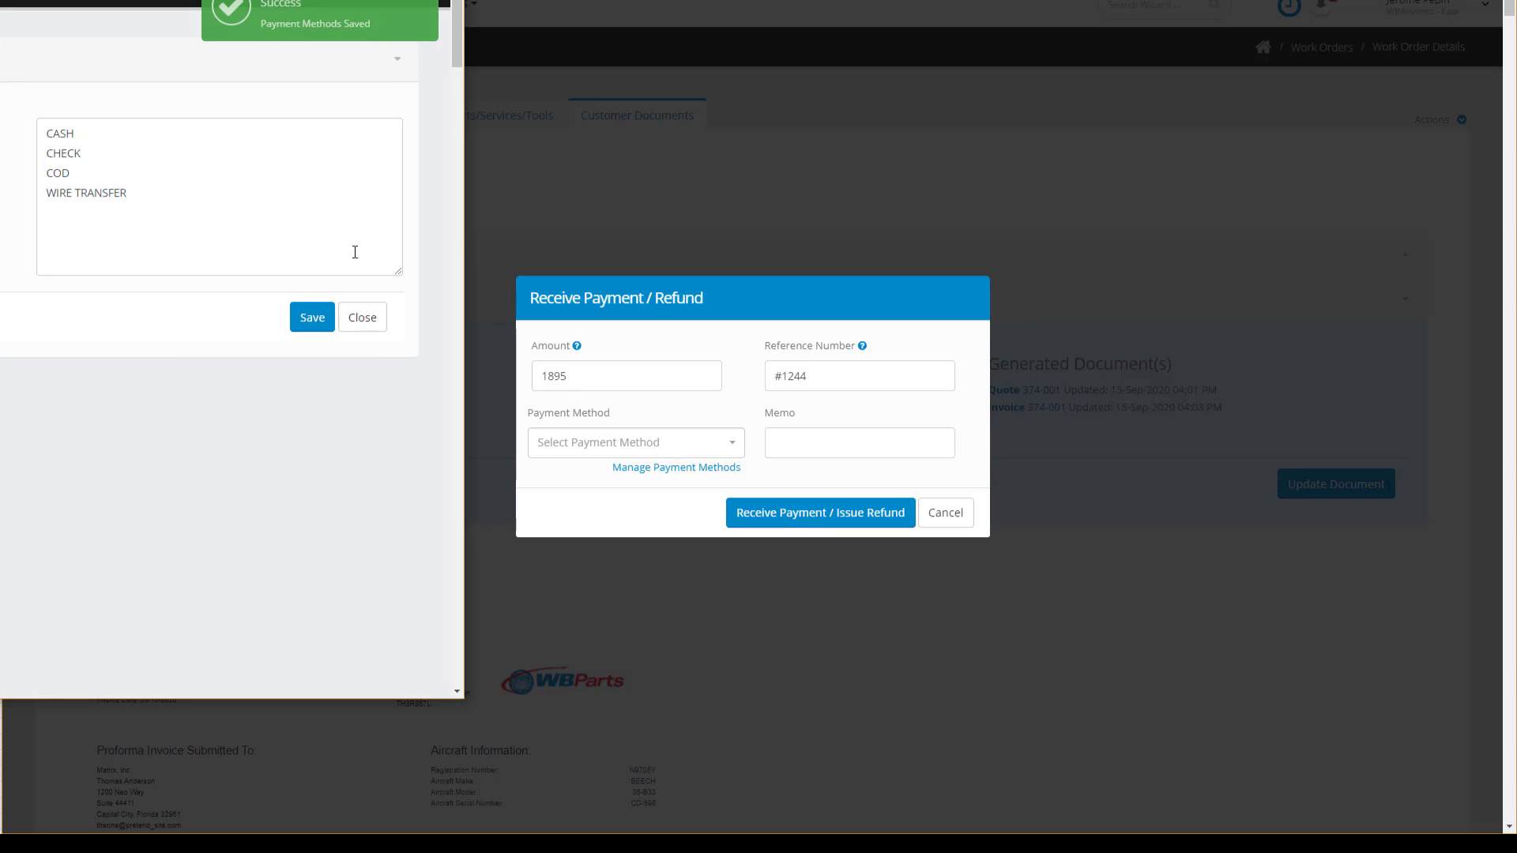
Complete the payment receipt with payment method WIRE TRANSFER and memo "Payment on Equipment".
click(362, 317)
click(627, 444)
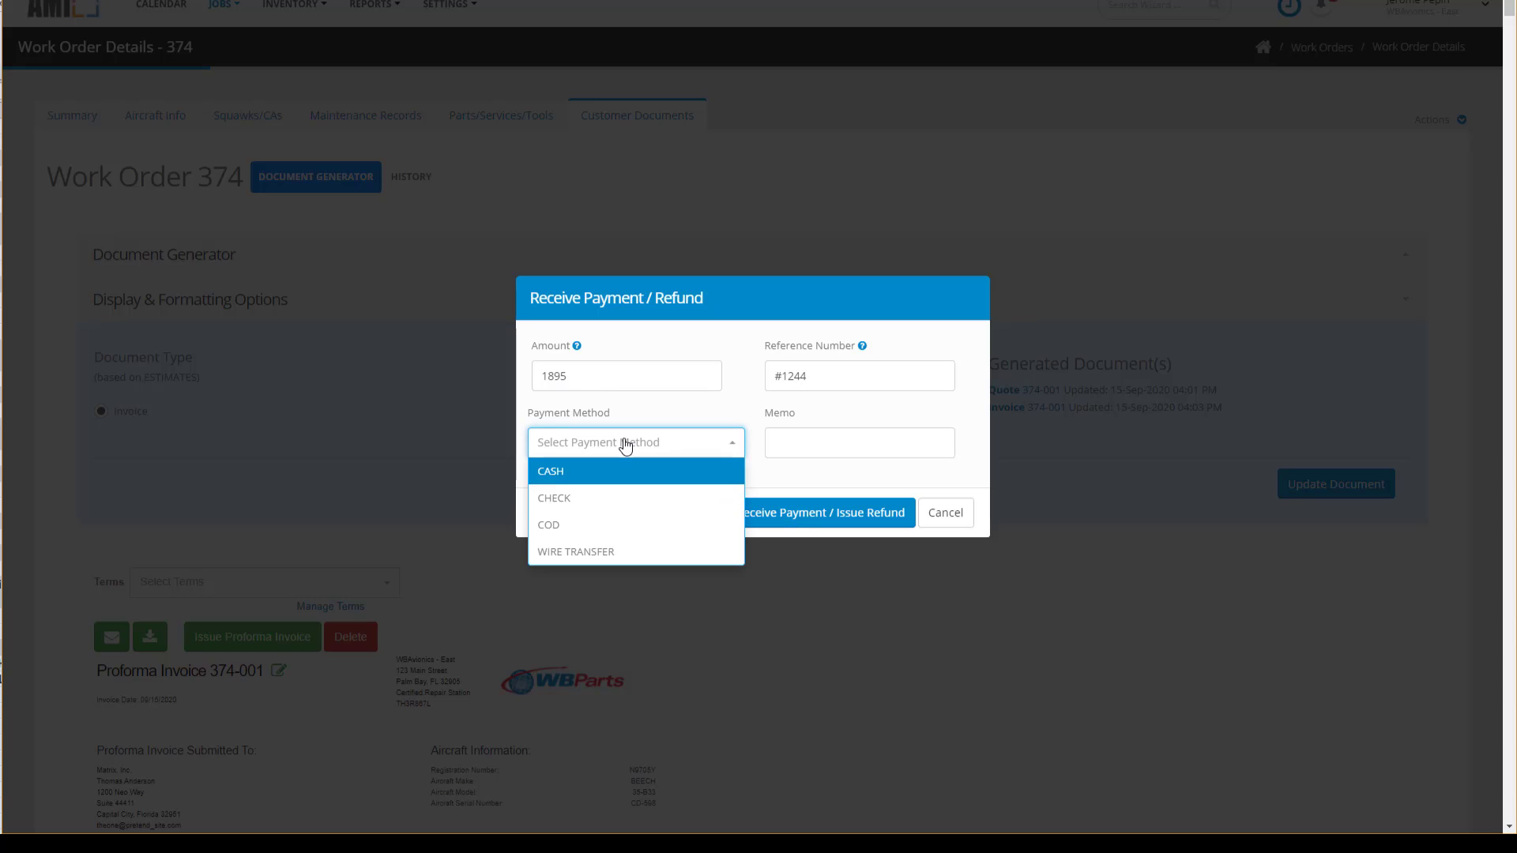
click(596, 552)
click(808, 434)
text(Payment on Equipment)
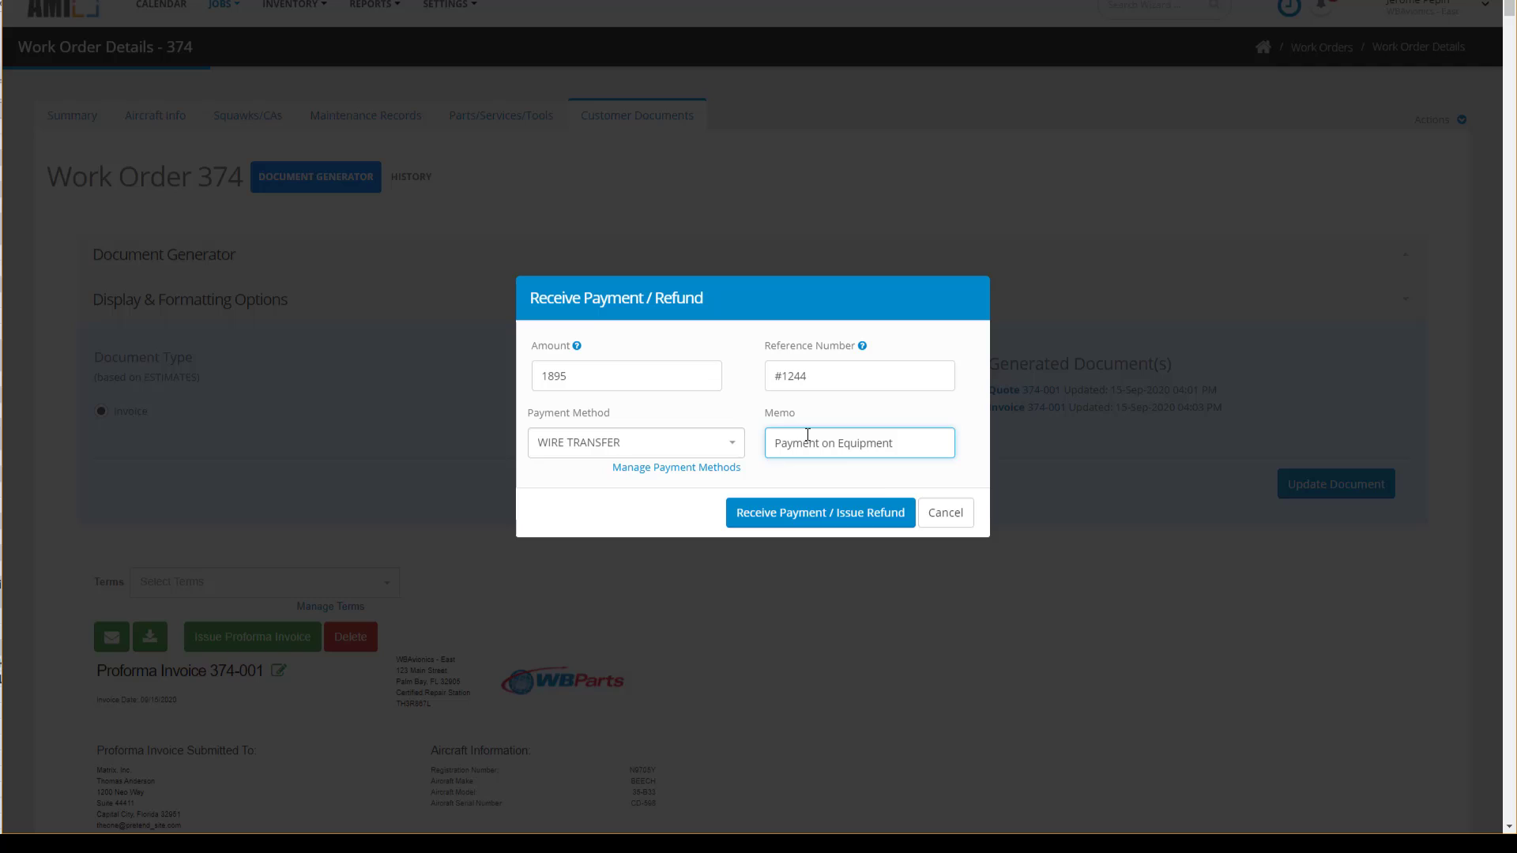
click(860, 516)
scroll(863, 514, down, 10)
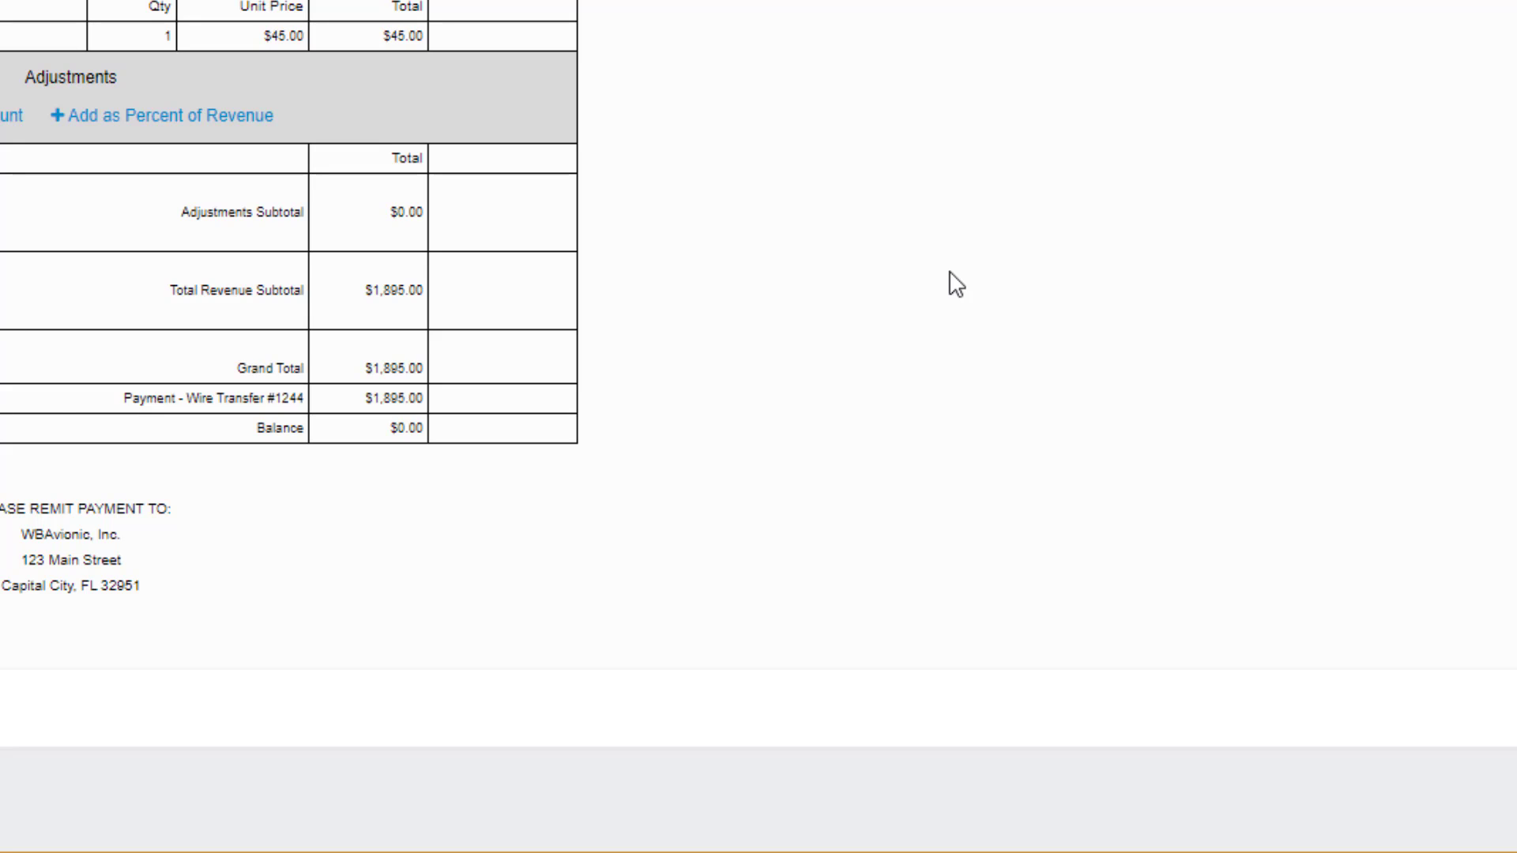
Log 10 labor hours for a technician on the Replace Transponder squawk and save it.
click(251, 140)
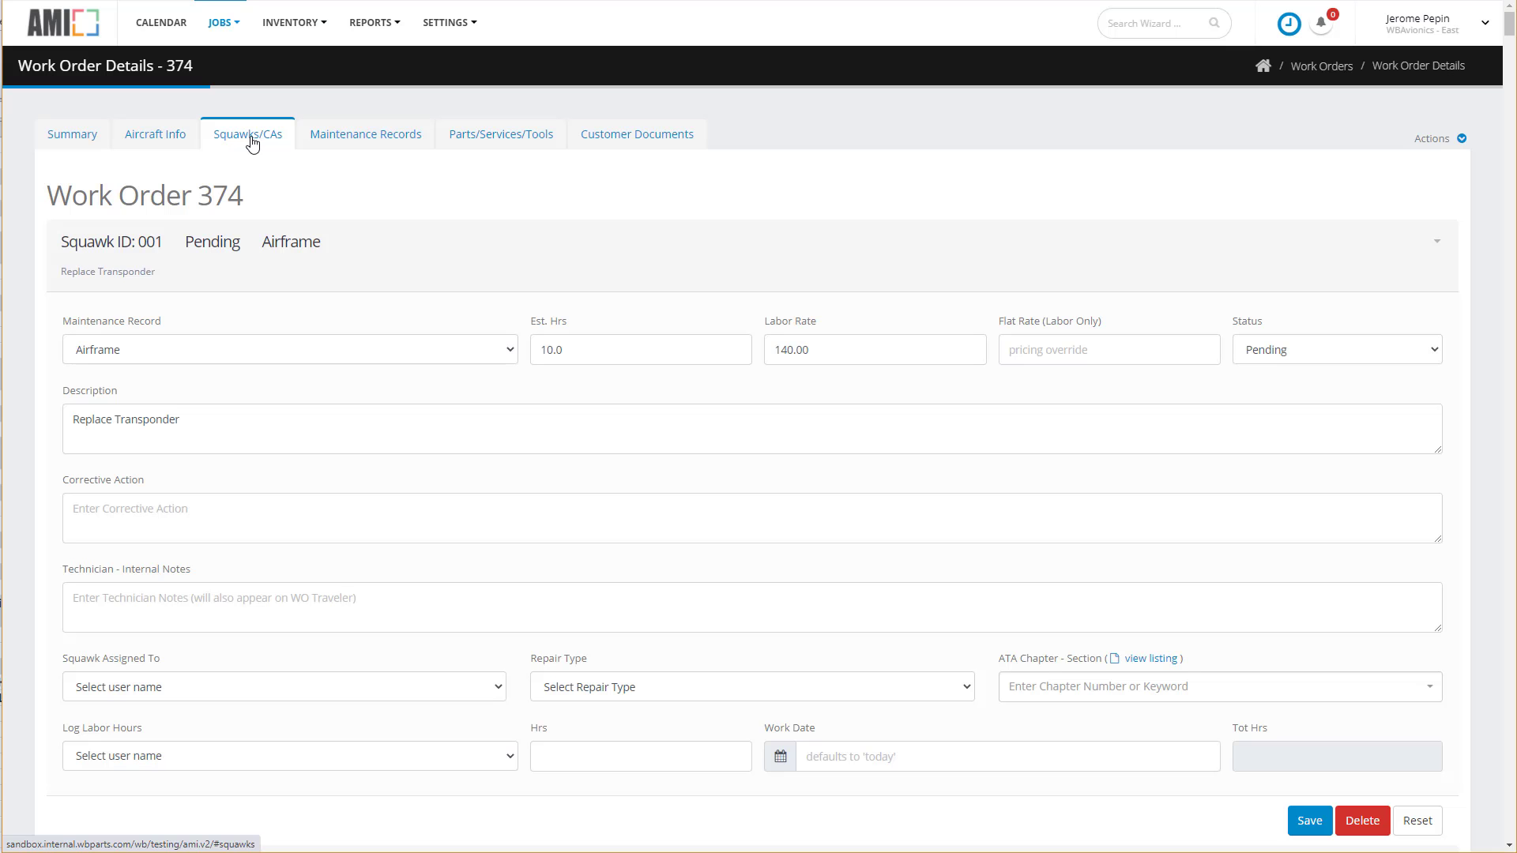
click(231, 511)
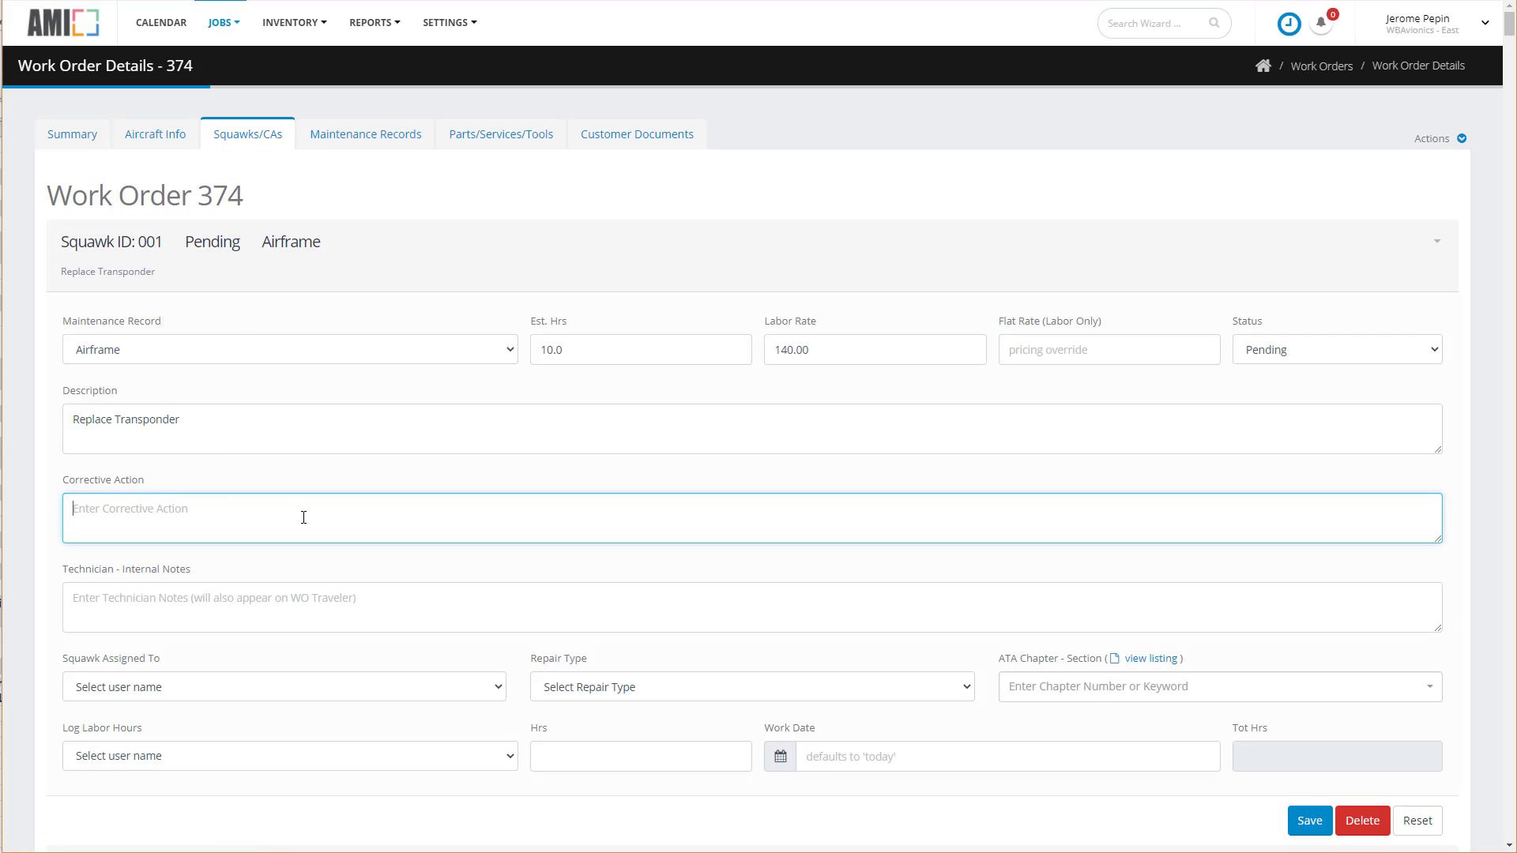
click(427, 757)
click(158, 840)
click(570, 753)
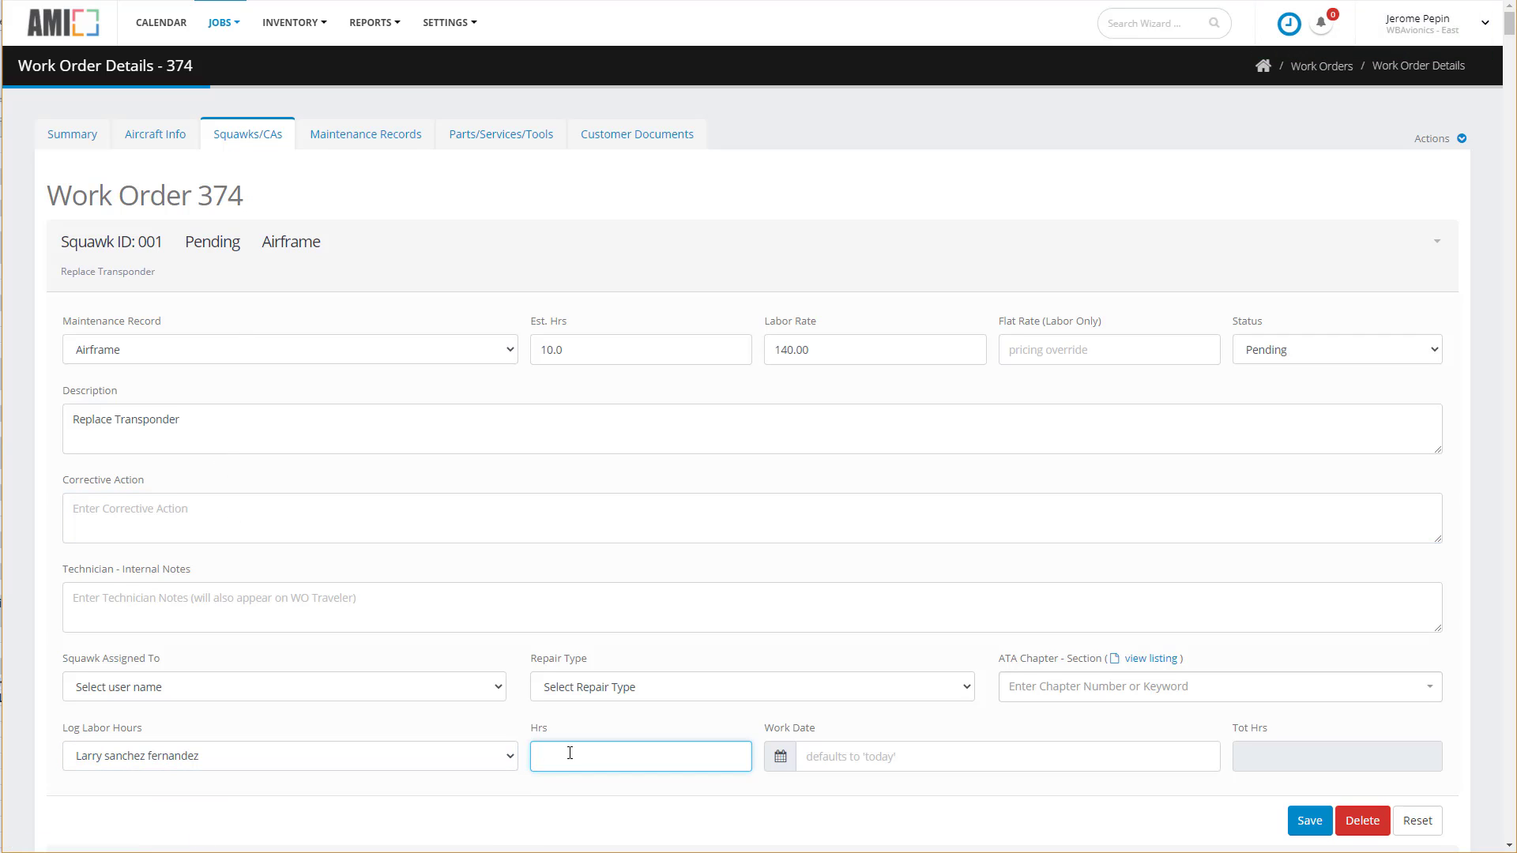
click(1309, 821)
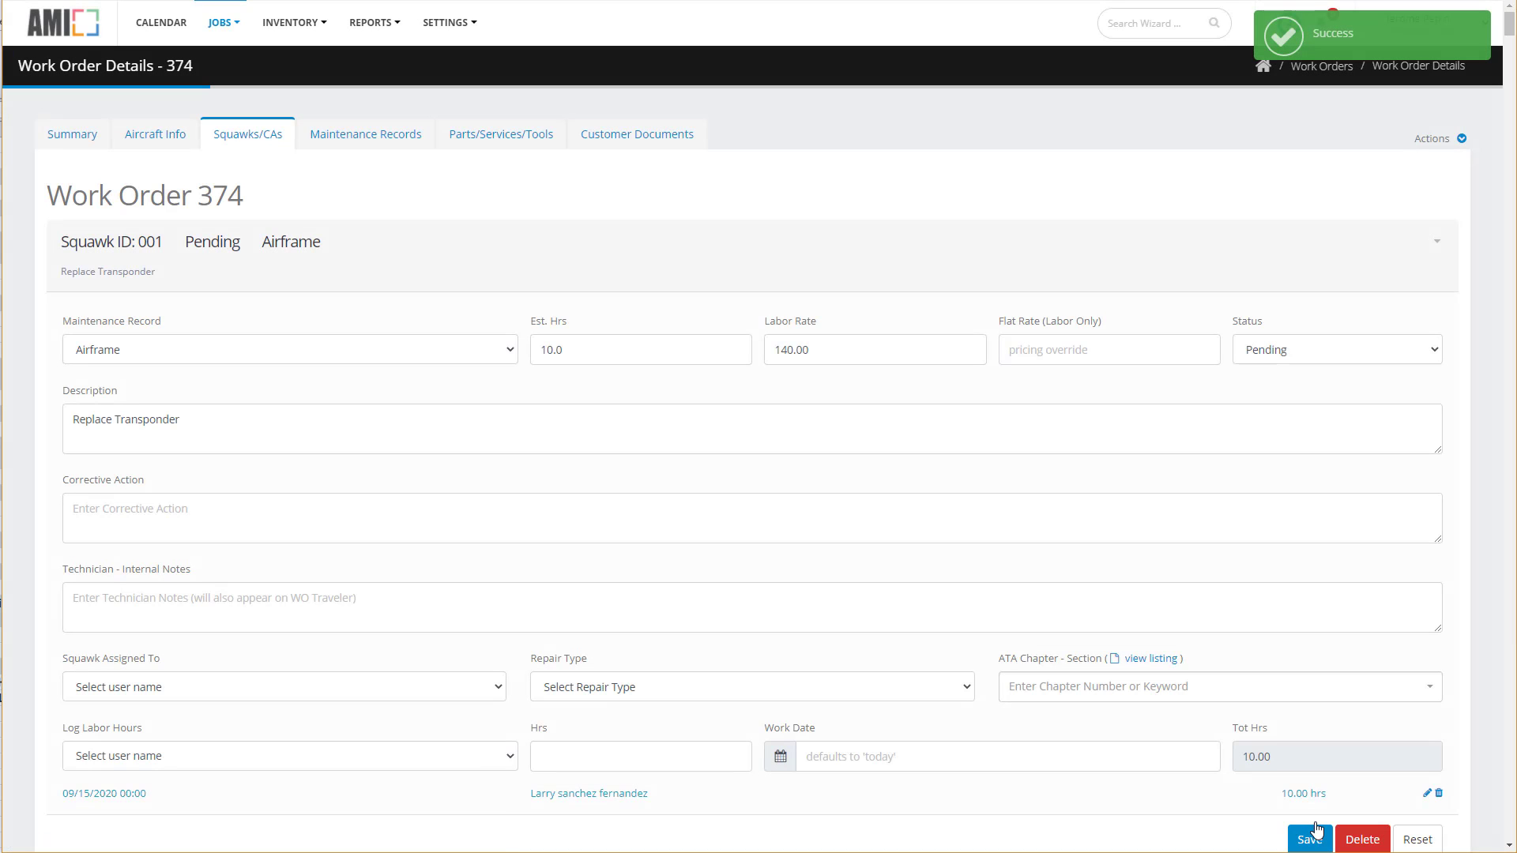
click(503, 140)
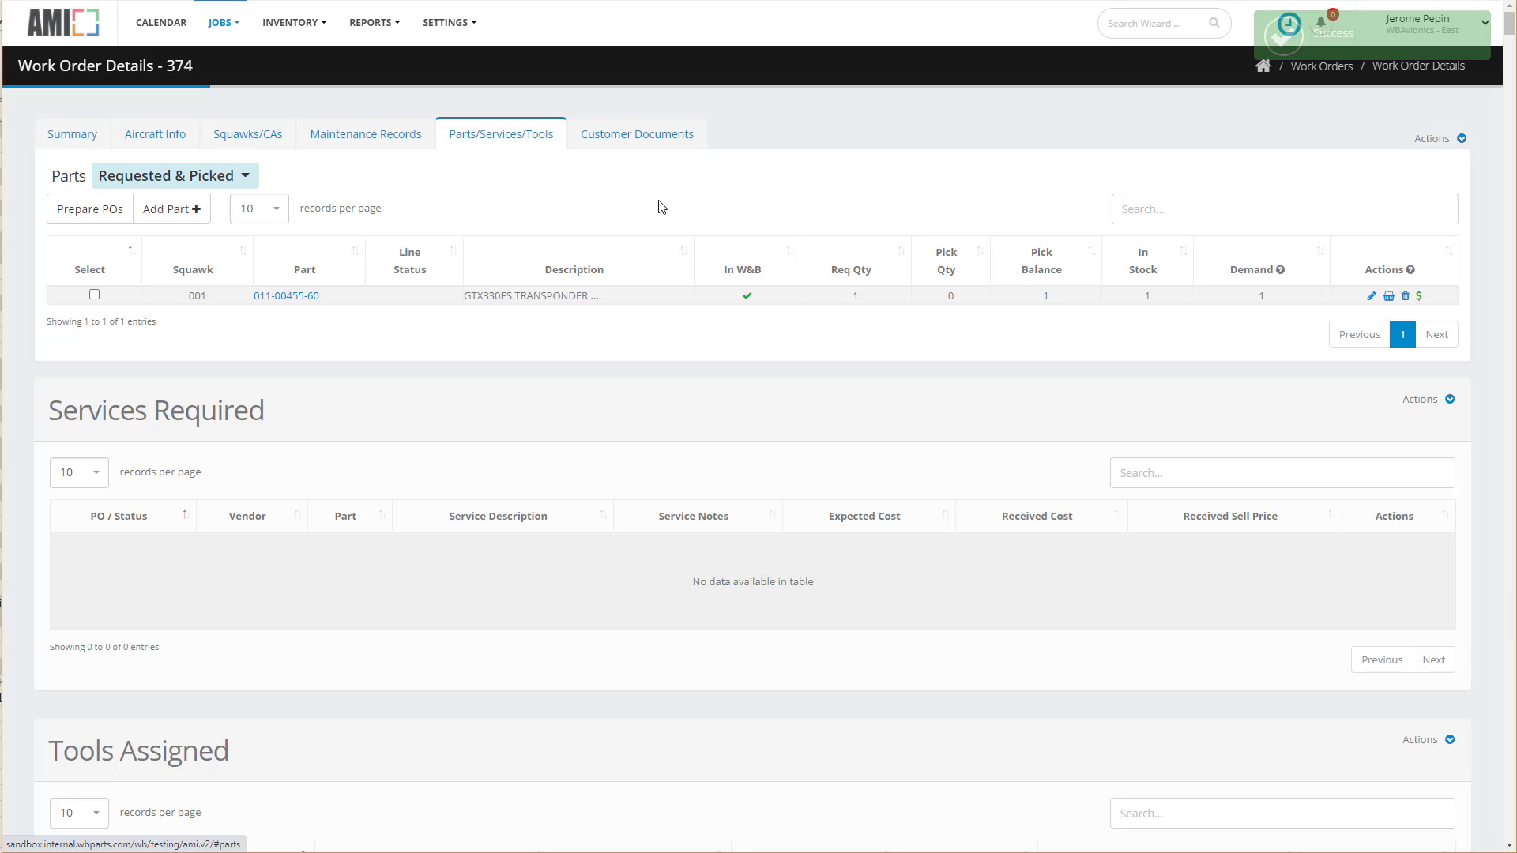
click(1389, 298)
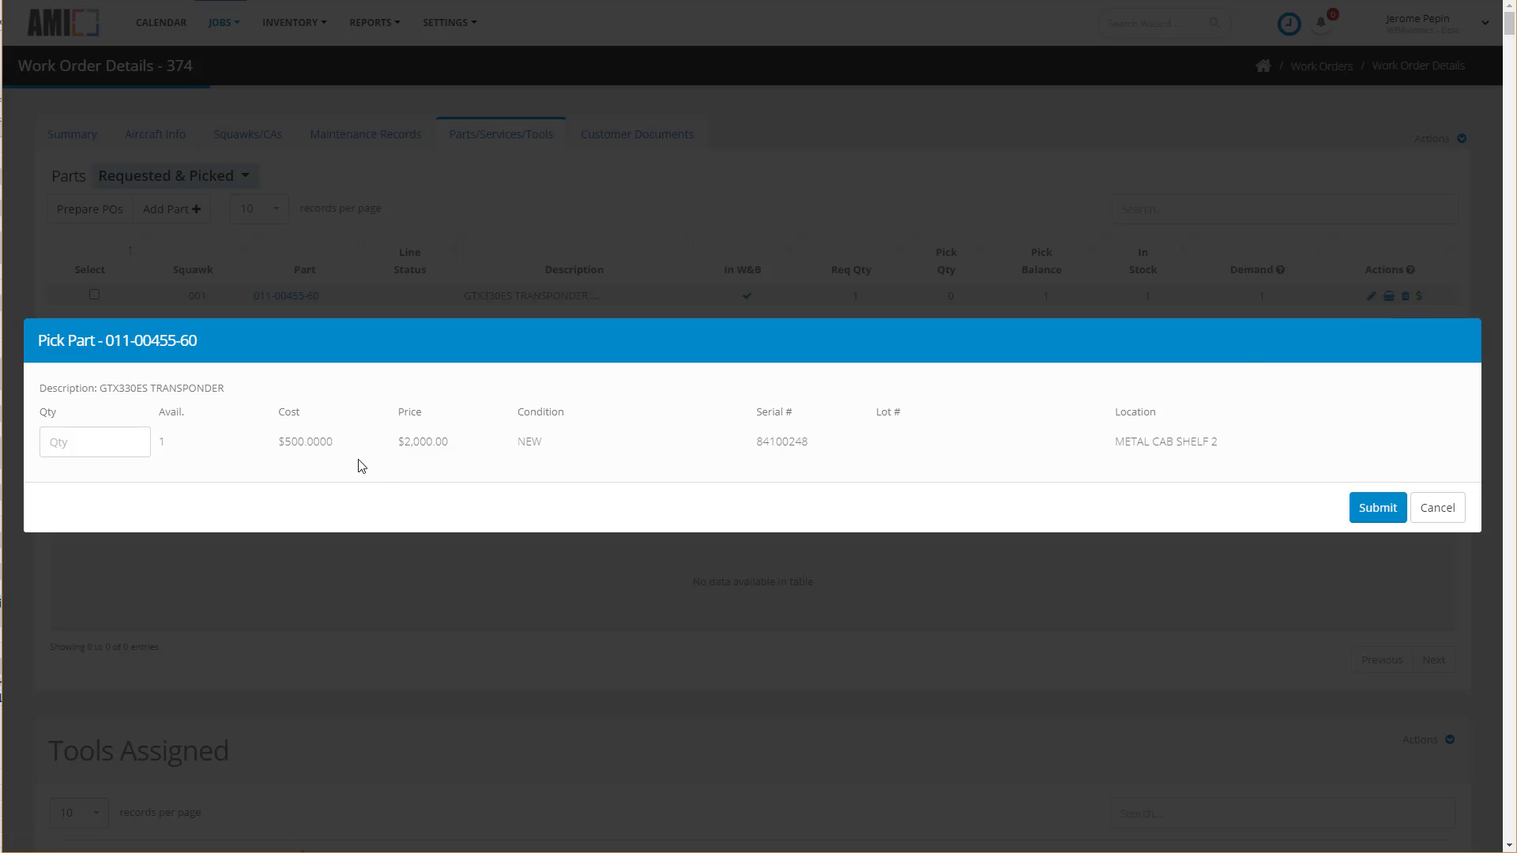
click(129, 442)
text(1)
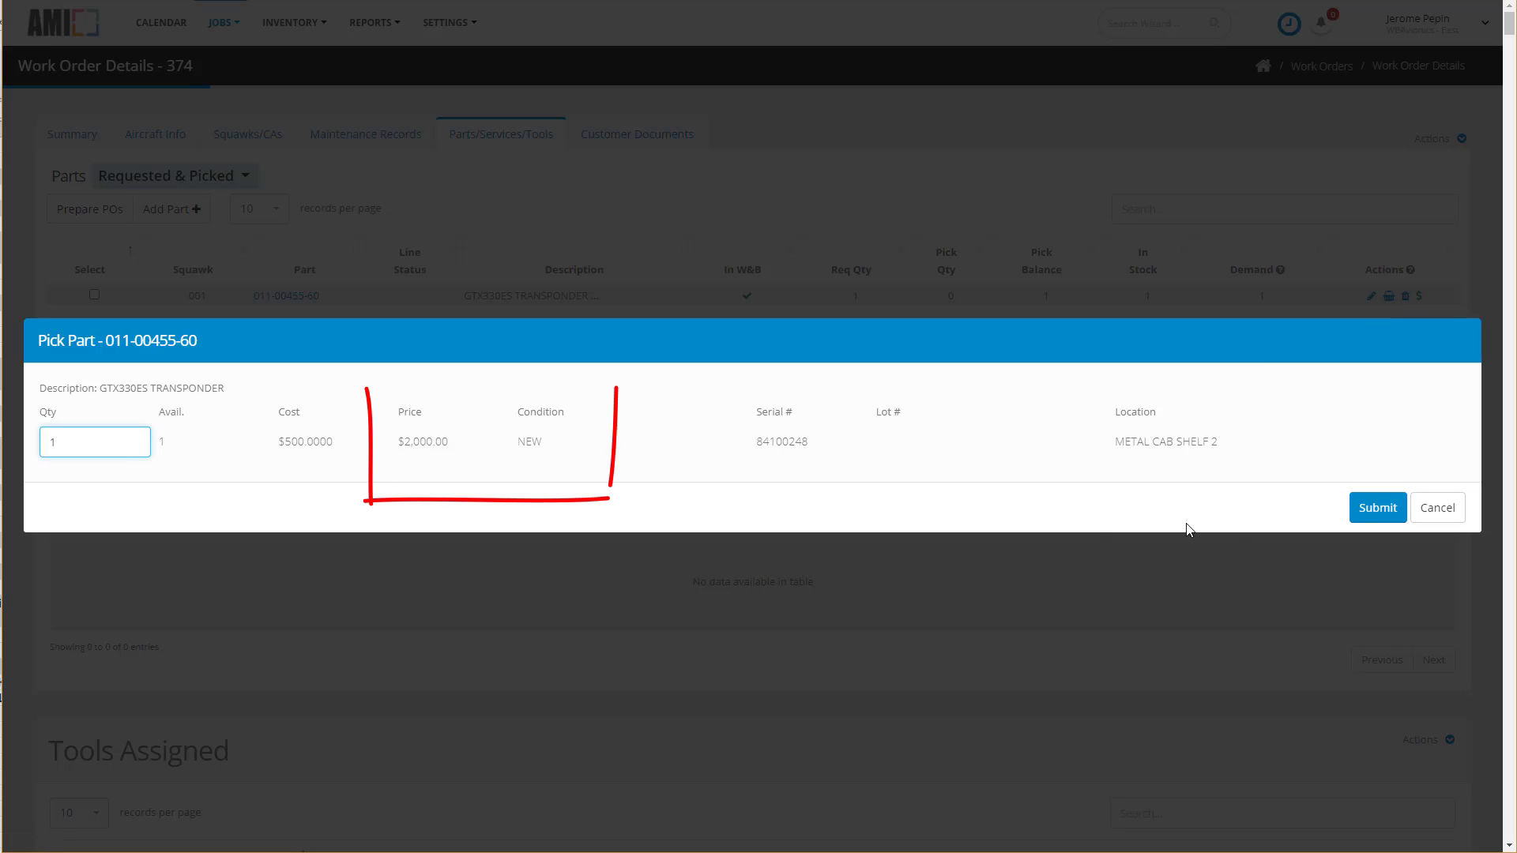
click(1371, 515)
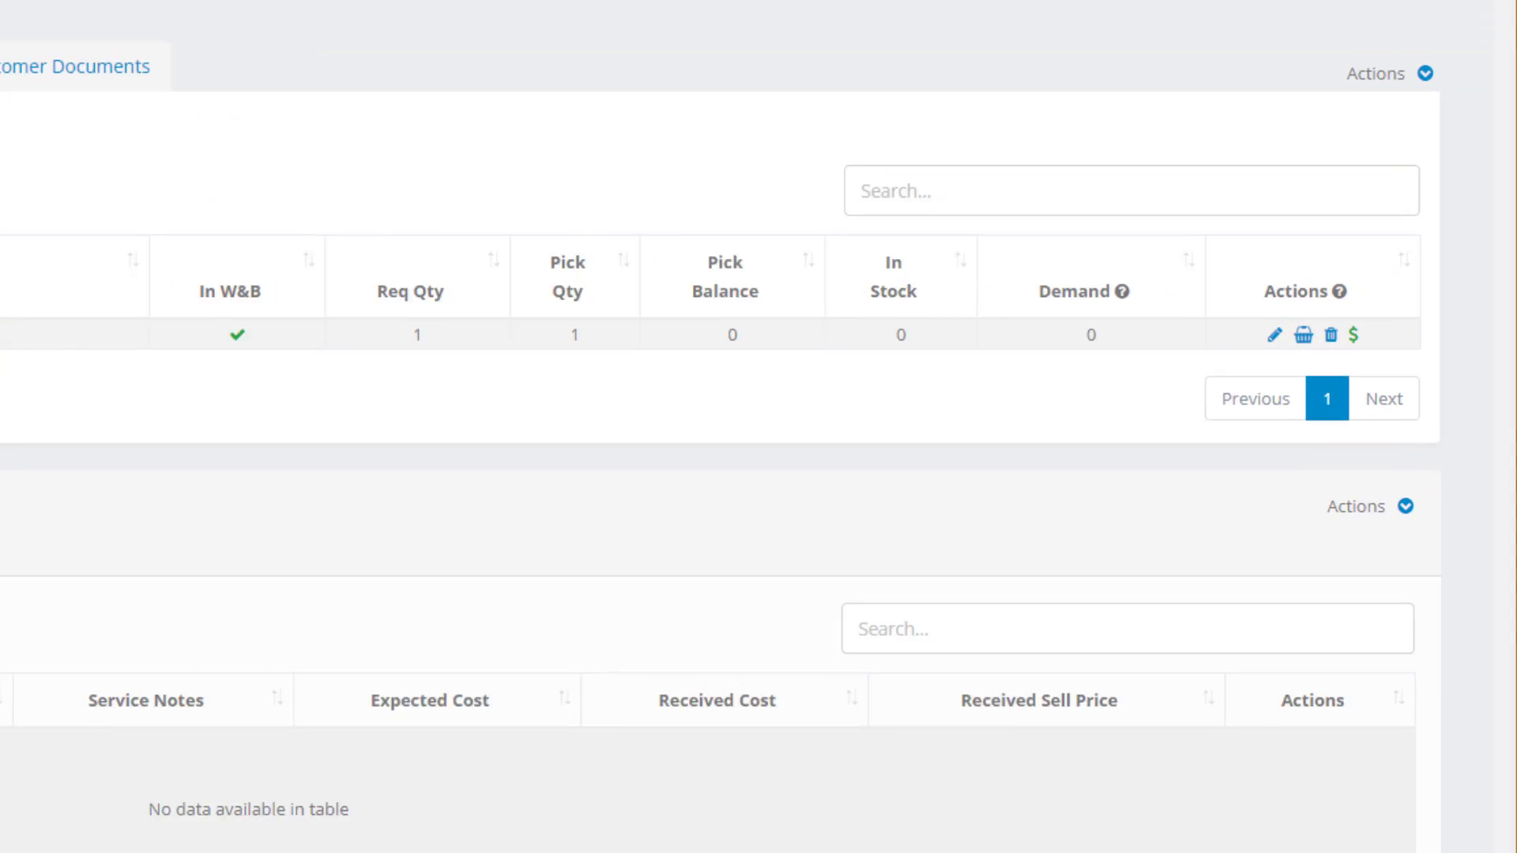
mouse_move(1421, 300)
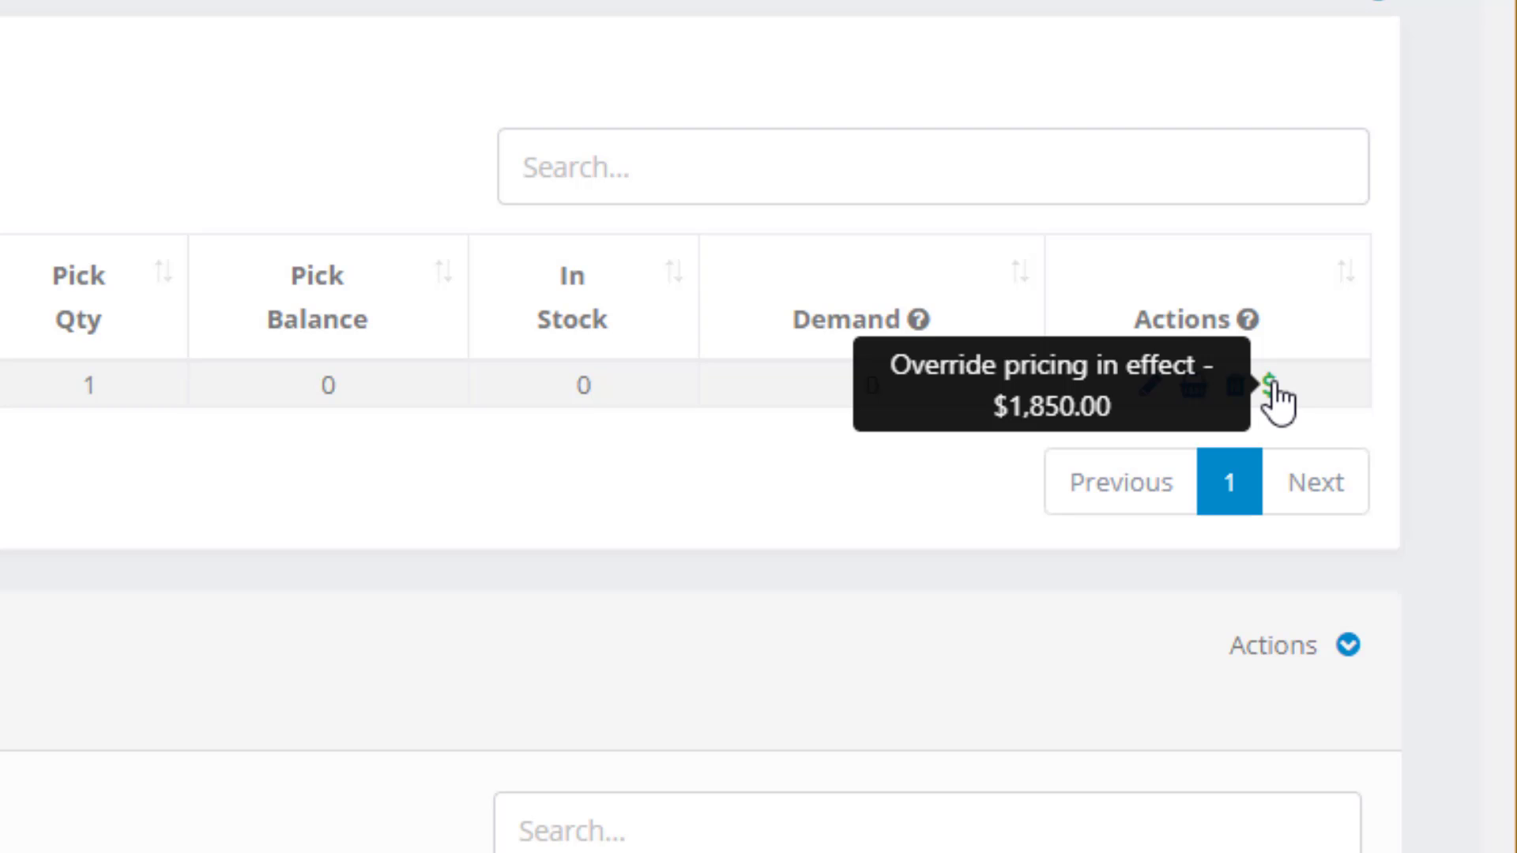
click(1269, 387)
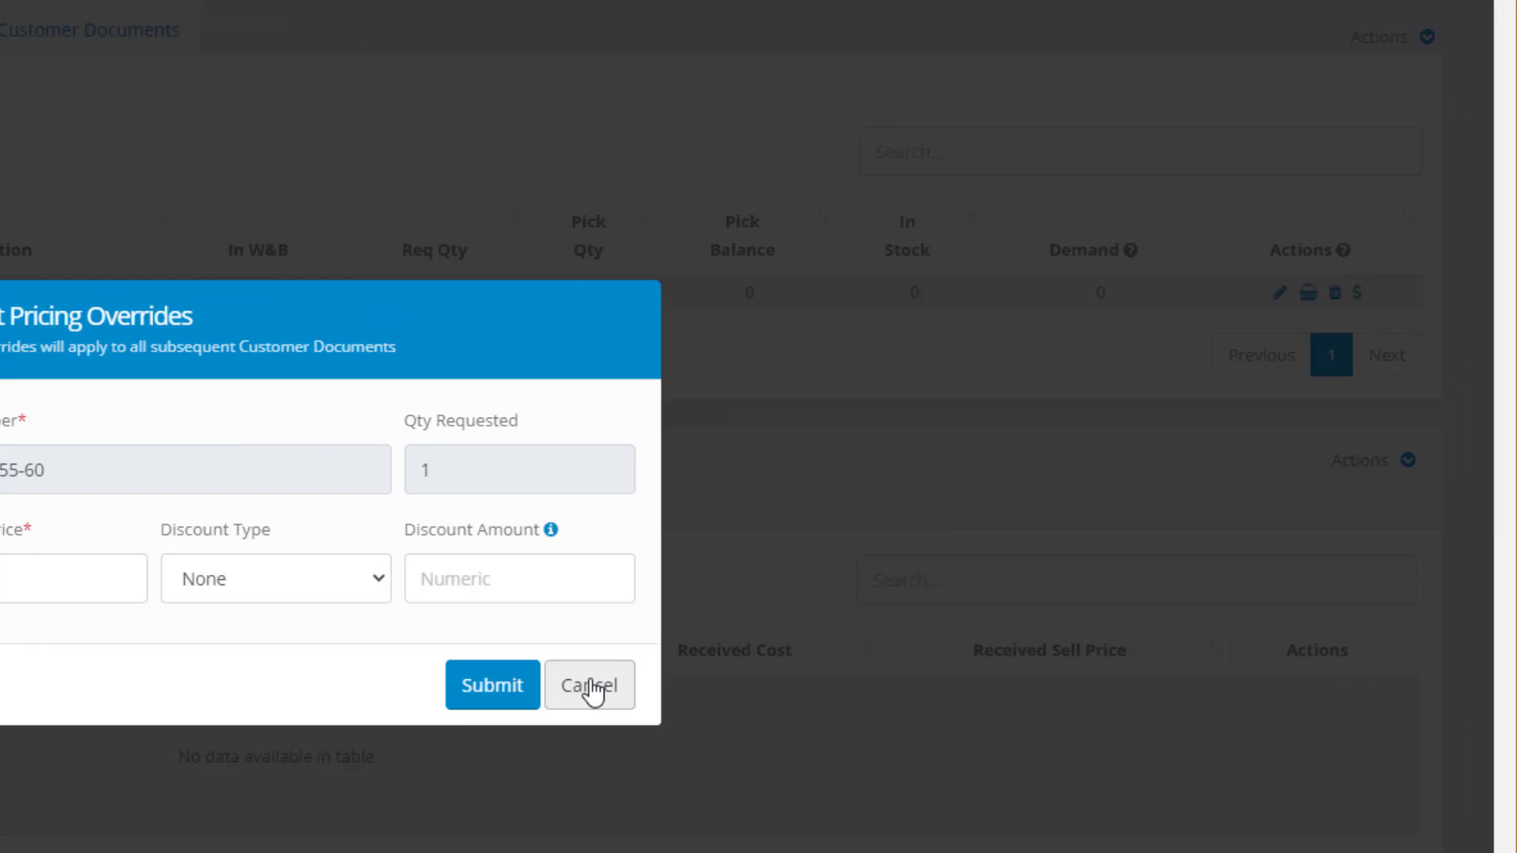
click(941, 535)
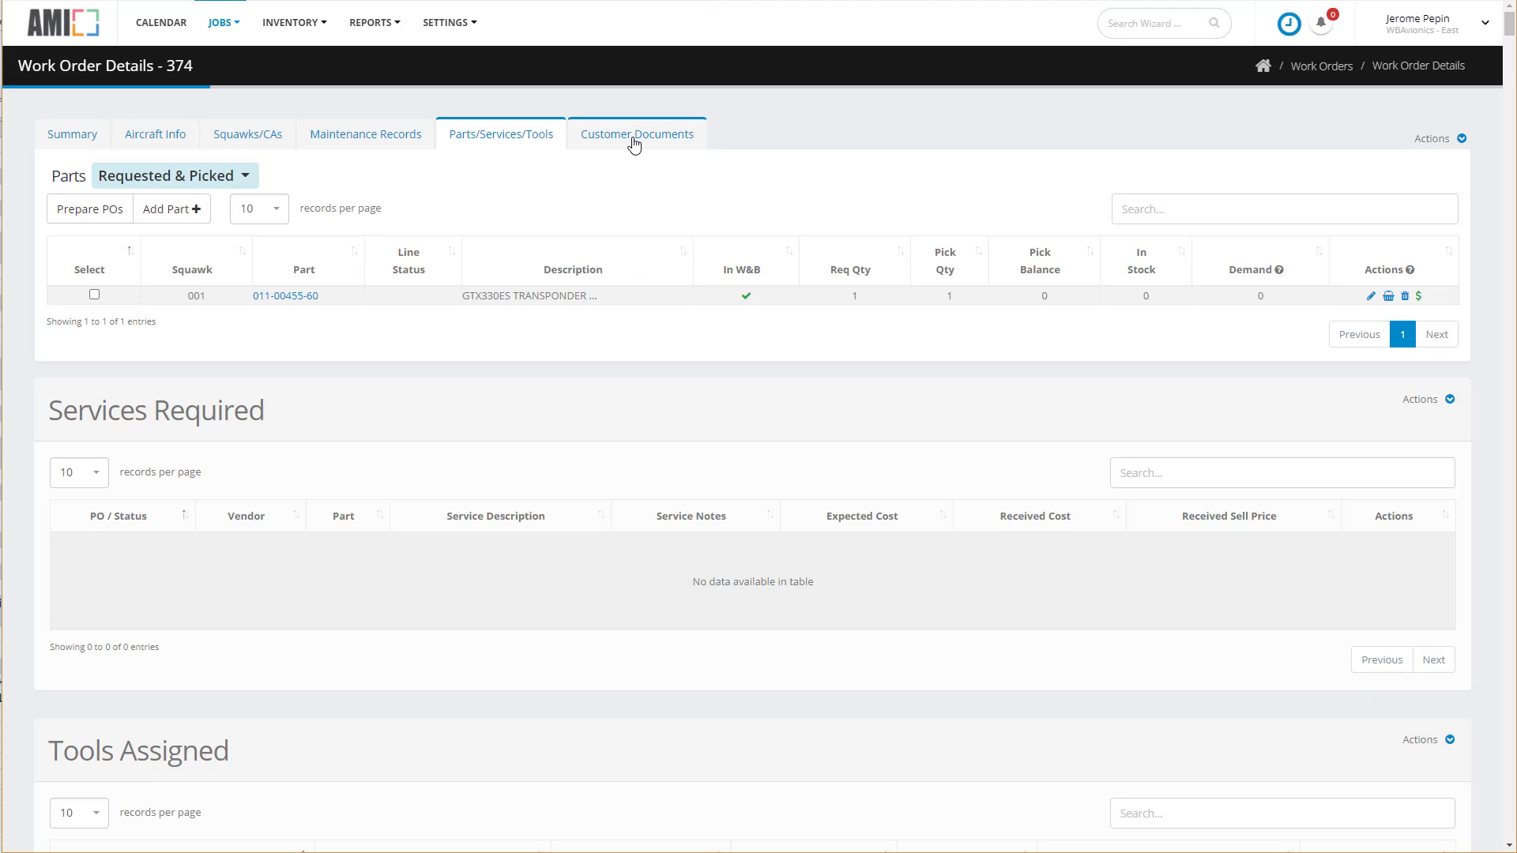
Unhide the Replace Transponder and Pitot Static Check labor lines on proforma invoice 374-001 and review its totals.
click(632, 135)
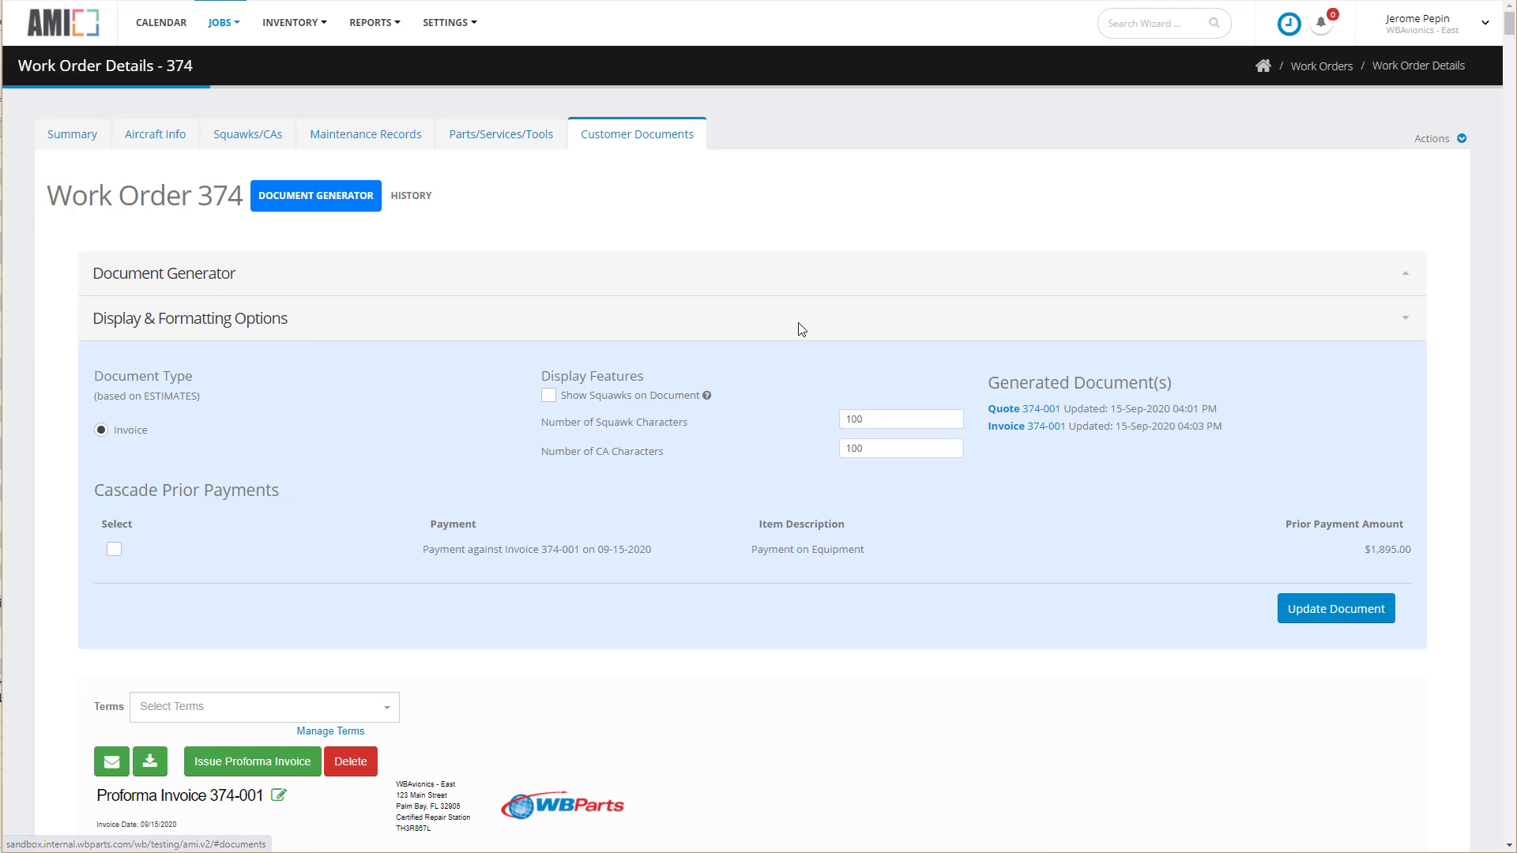
scroll(1215, 472, down, 3)
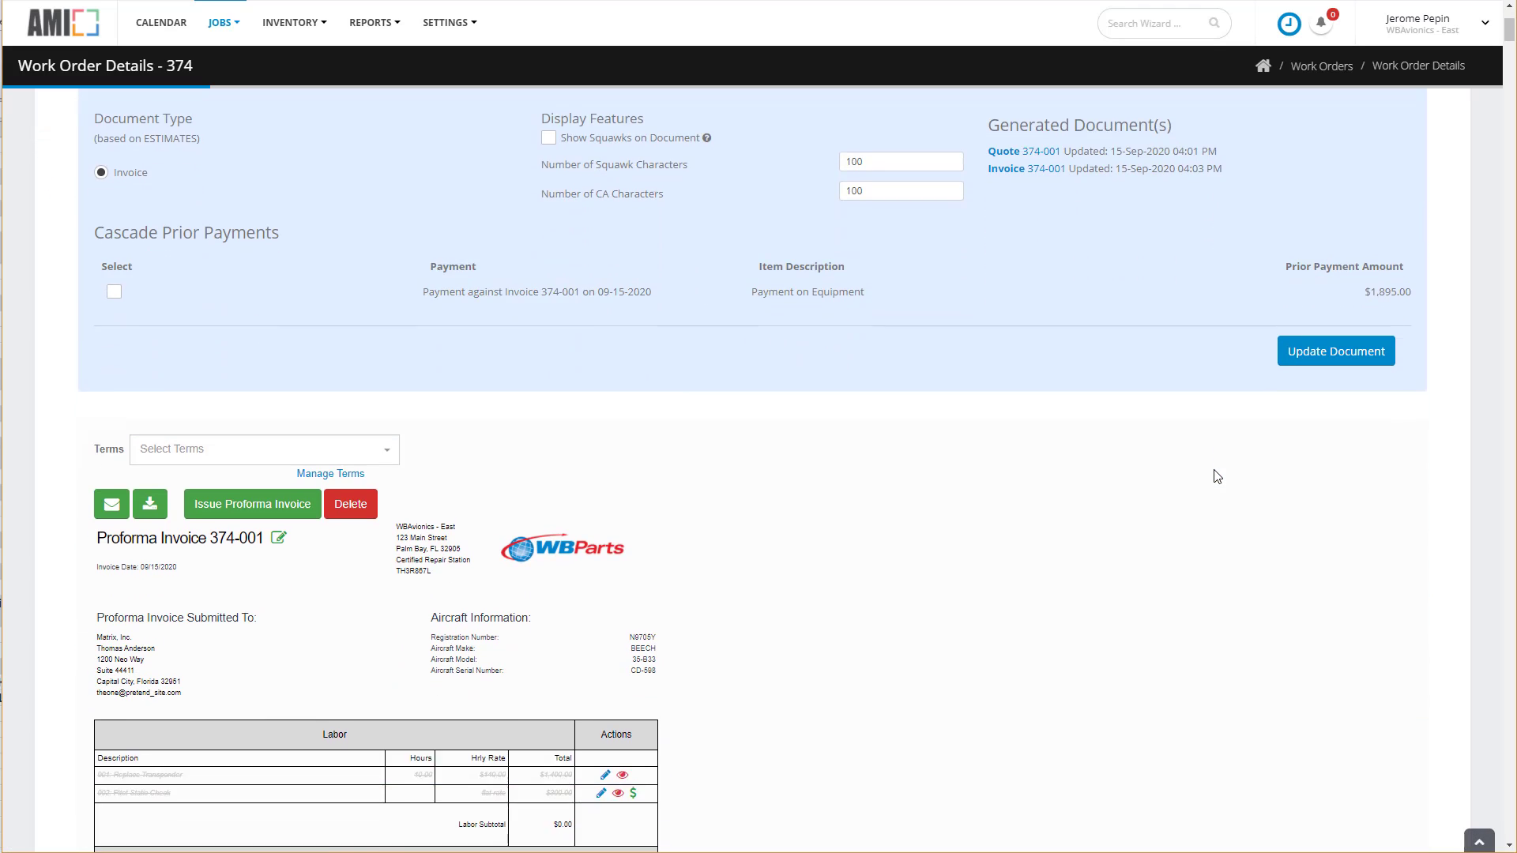
scroll(1215, 476, down, 4)
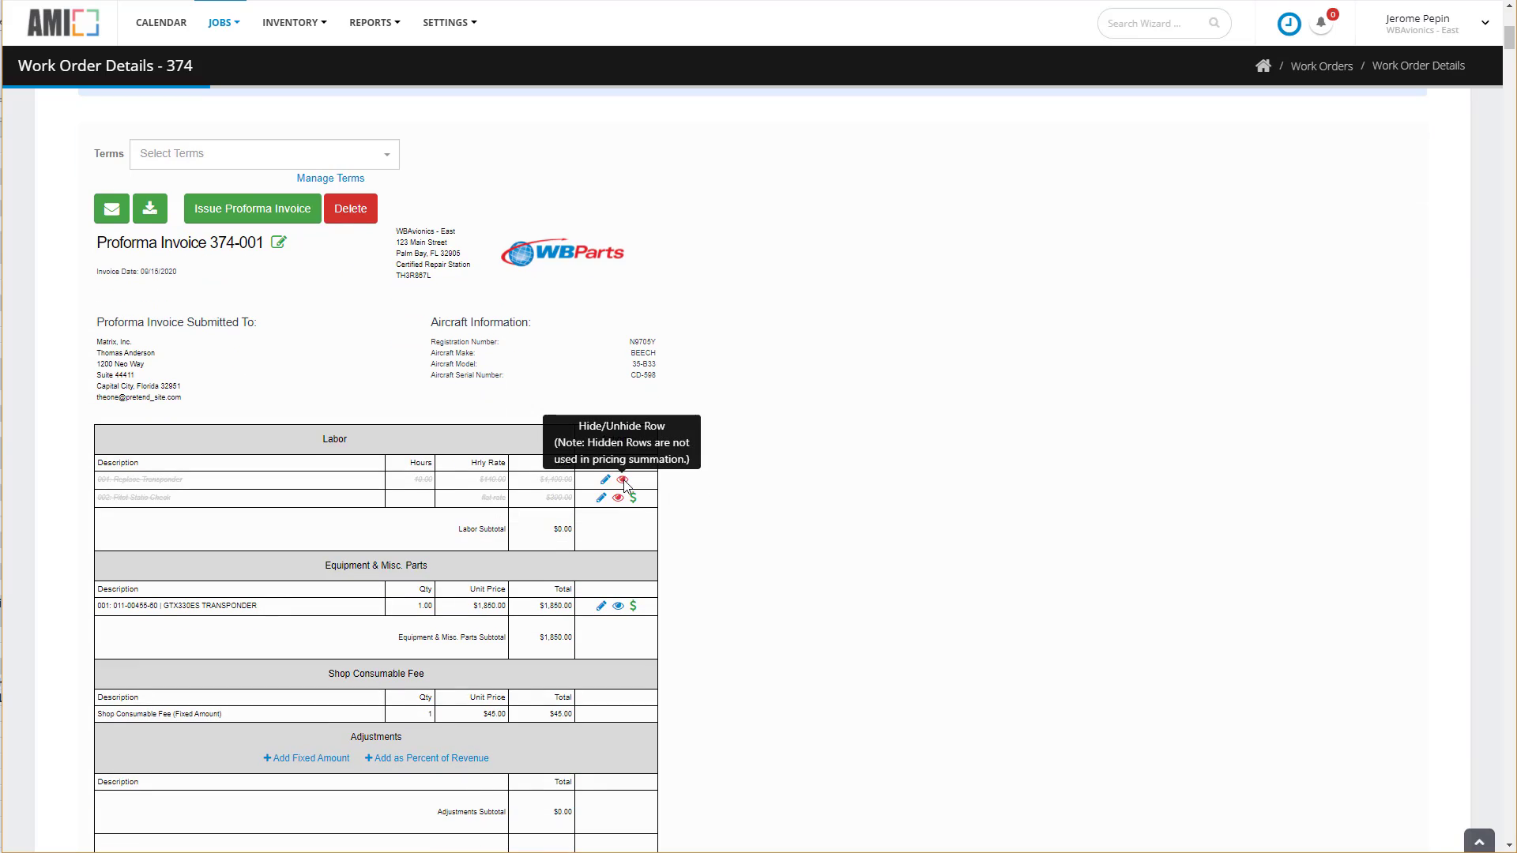
click(622, 480)
click(618, 498)
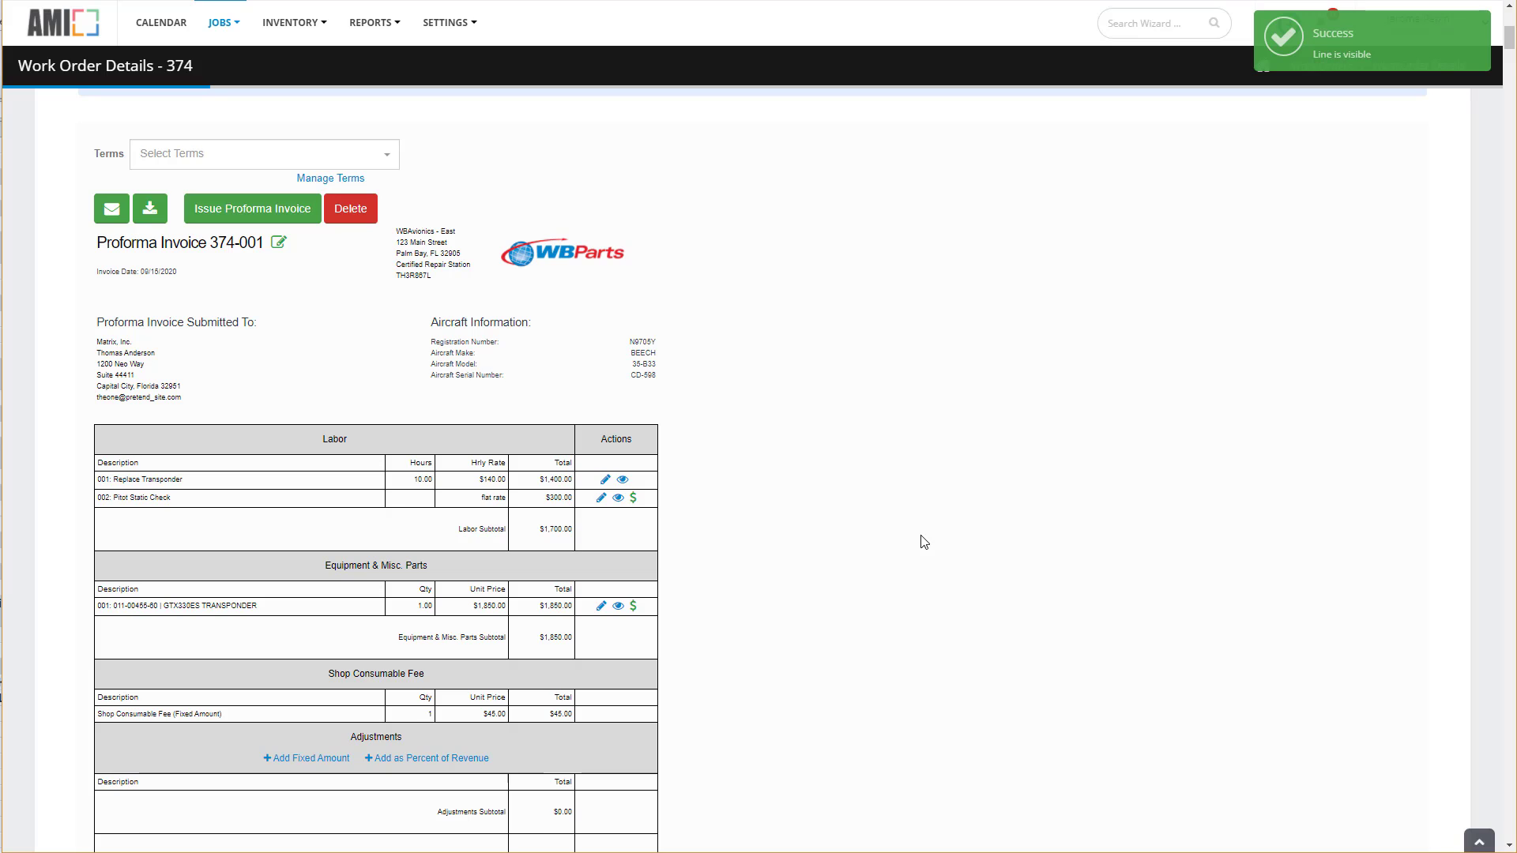
scroll(924, 542, down, 2)
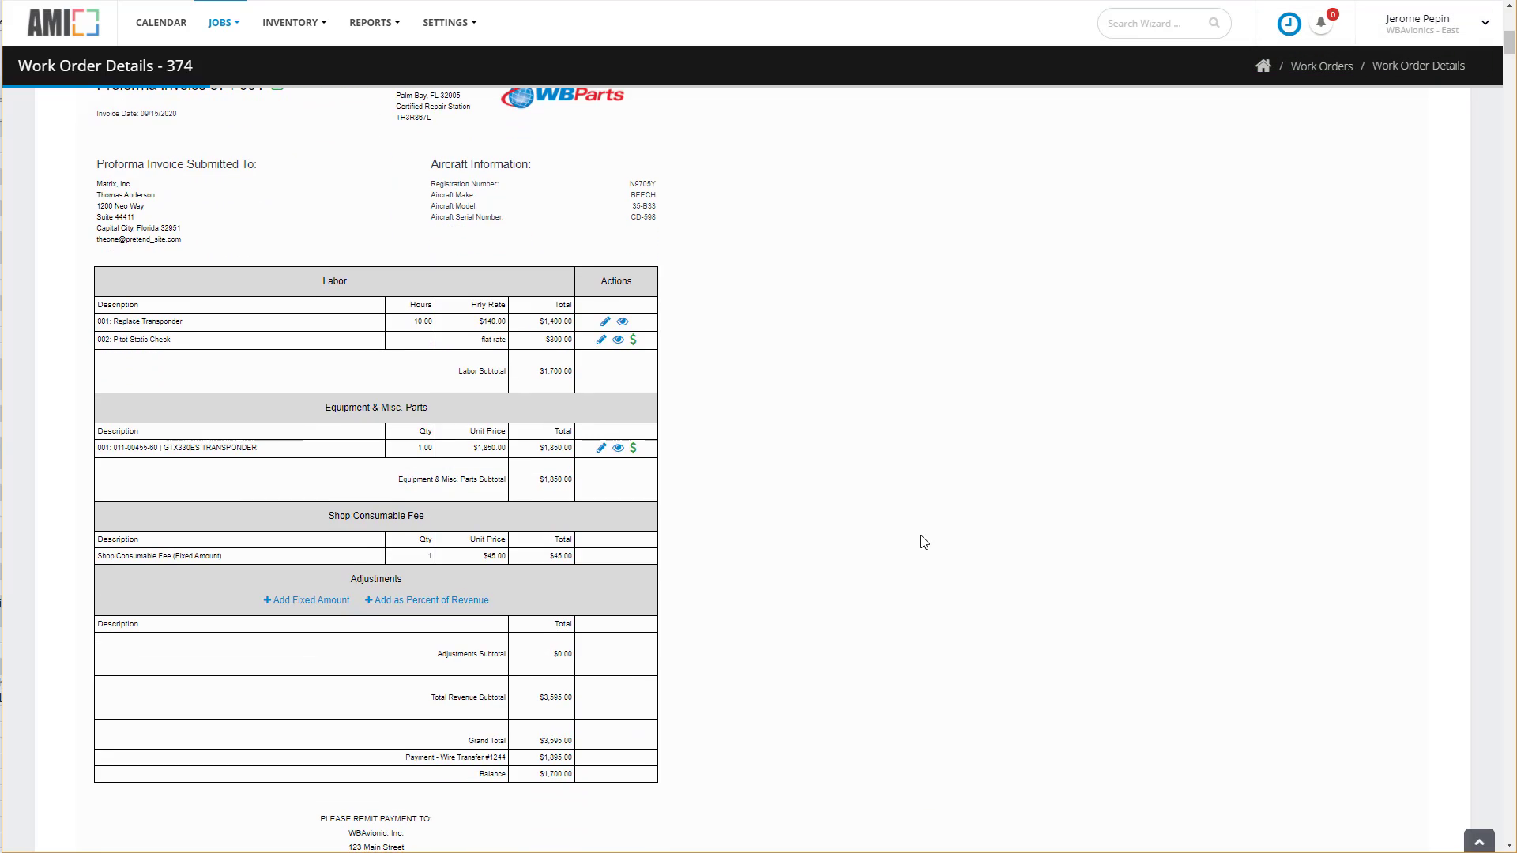
scroll(923, 542, up, 8)
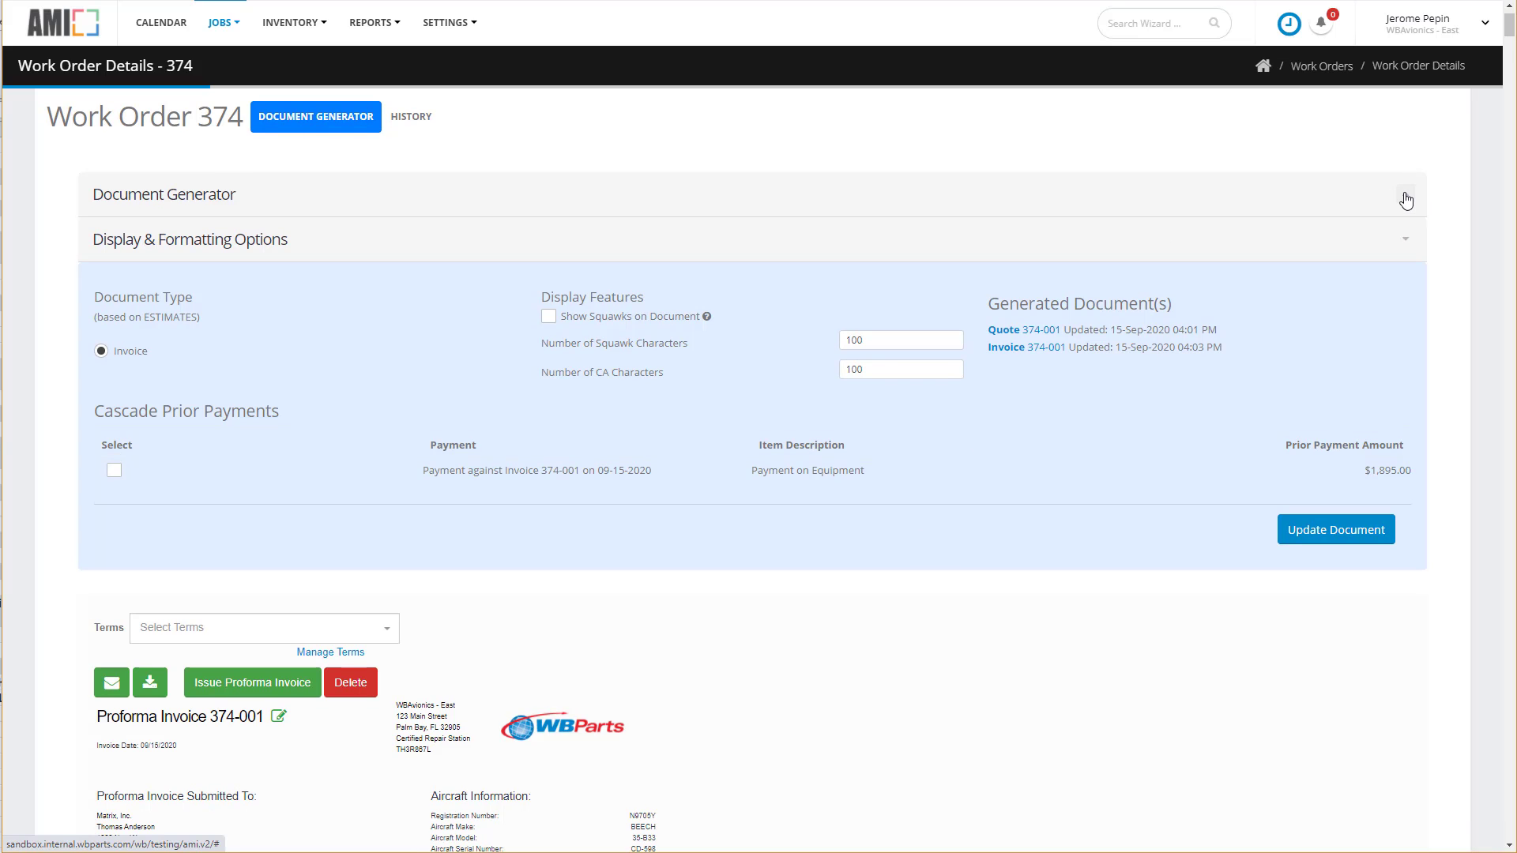
Generate a new customer document using WO Actuals as the source data.
click(1406, 196)
click(102, 308)
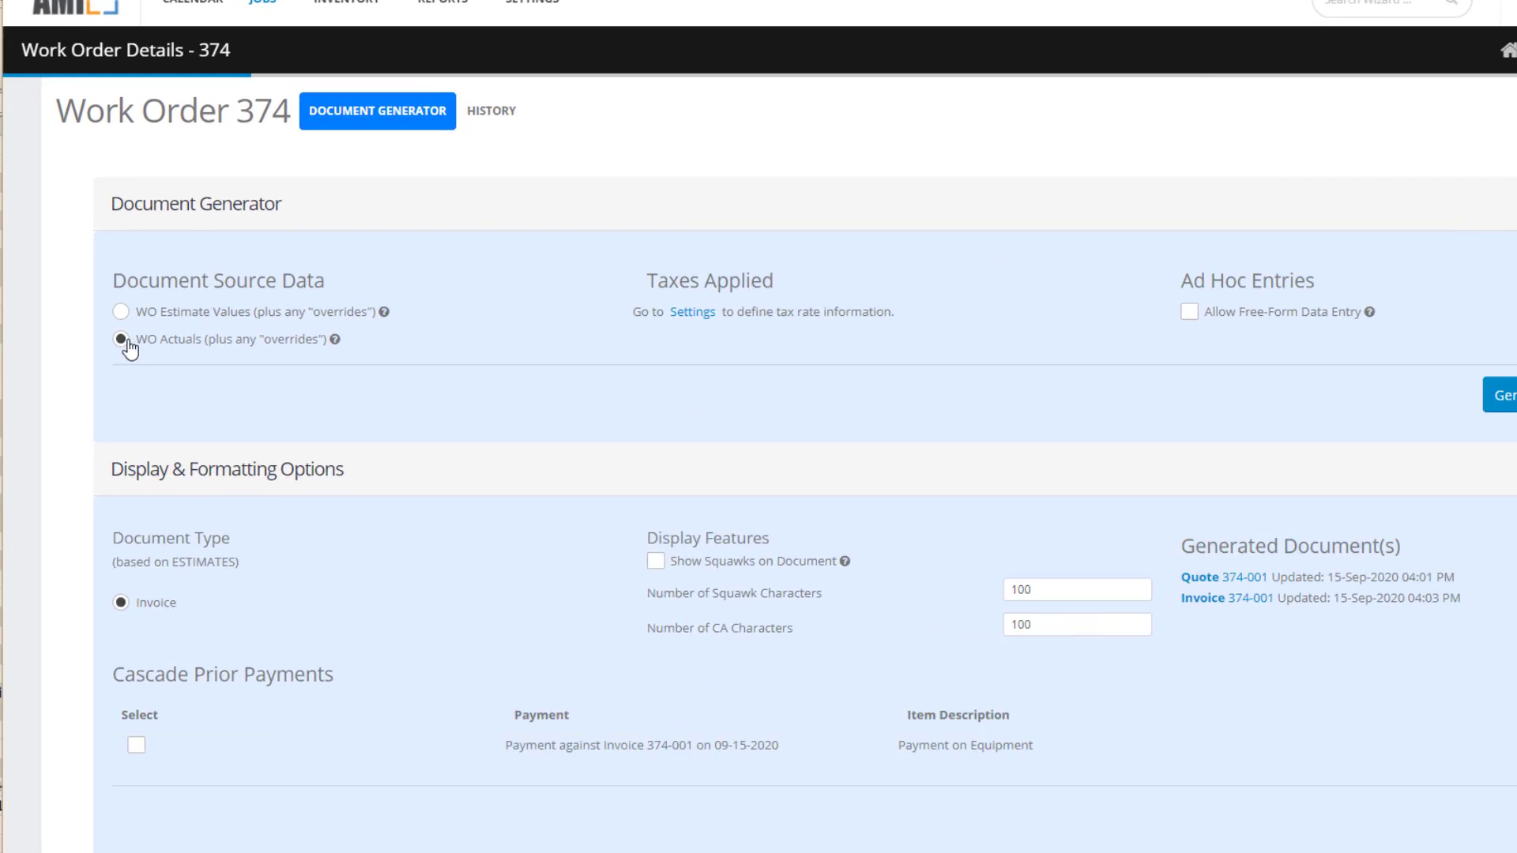
mouse_move(280, 308)
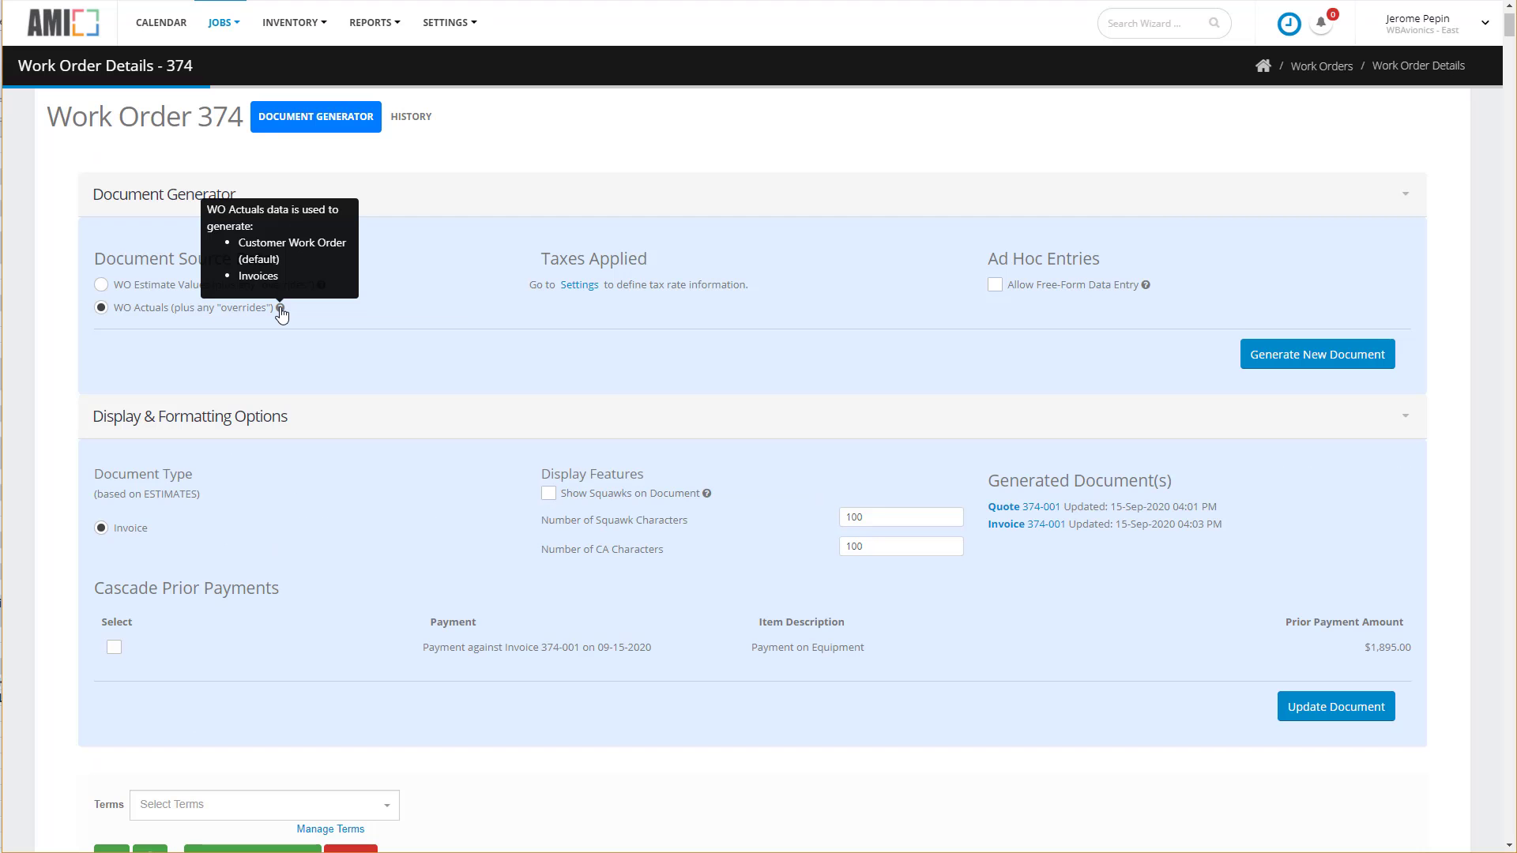
click(1315, 359)
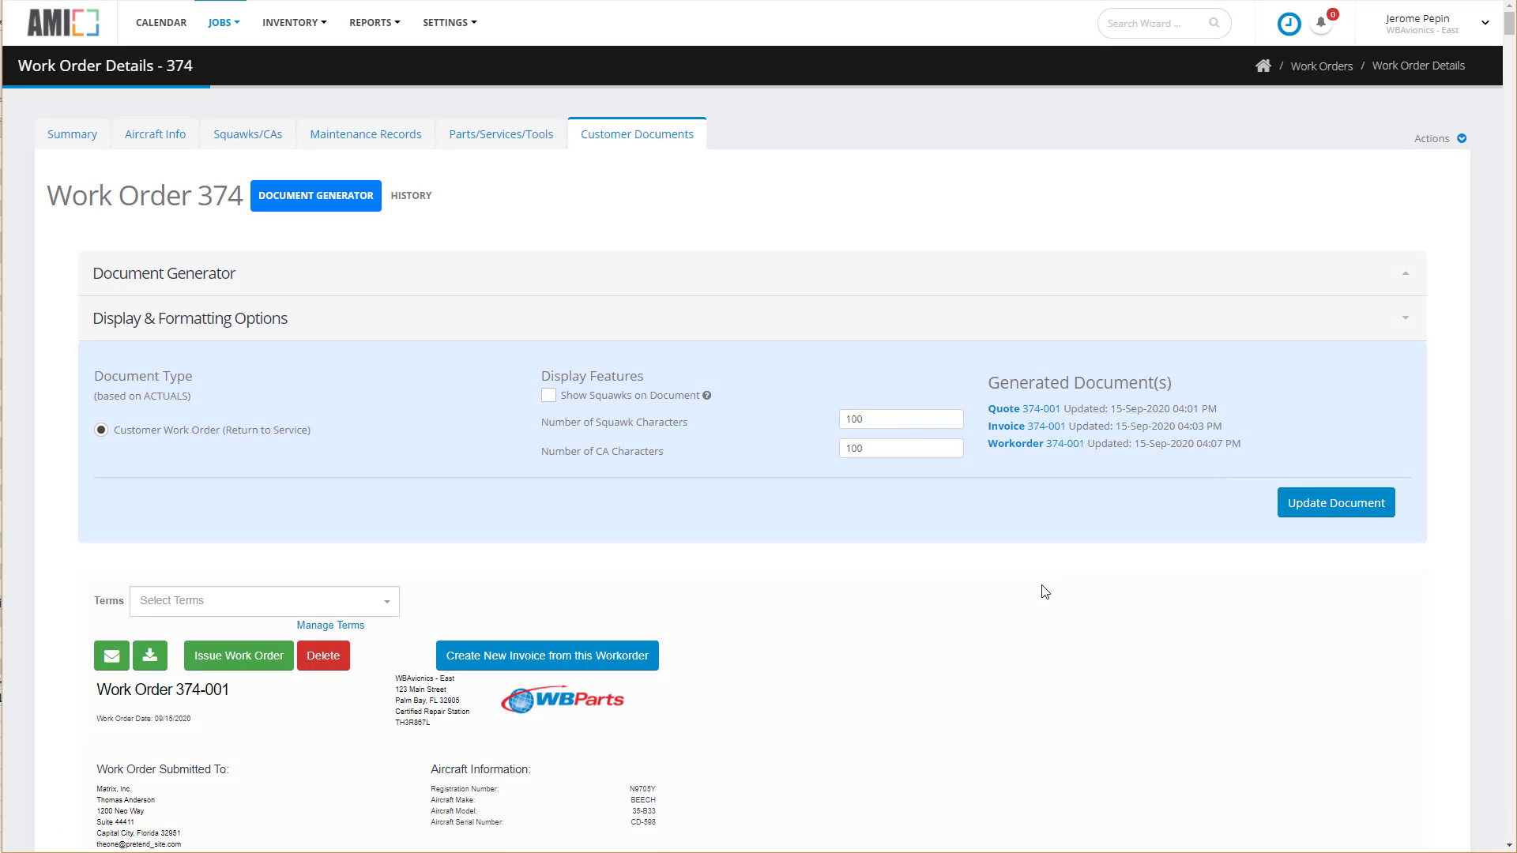
Apply an Amount discount of 100 to the Replace Transponder labor line on the work order document.
scroll(1046, 592, down, 6)
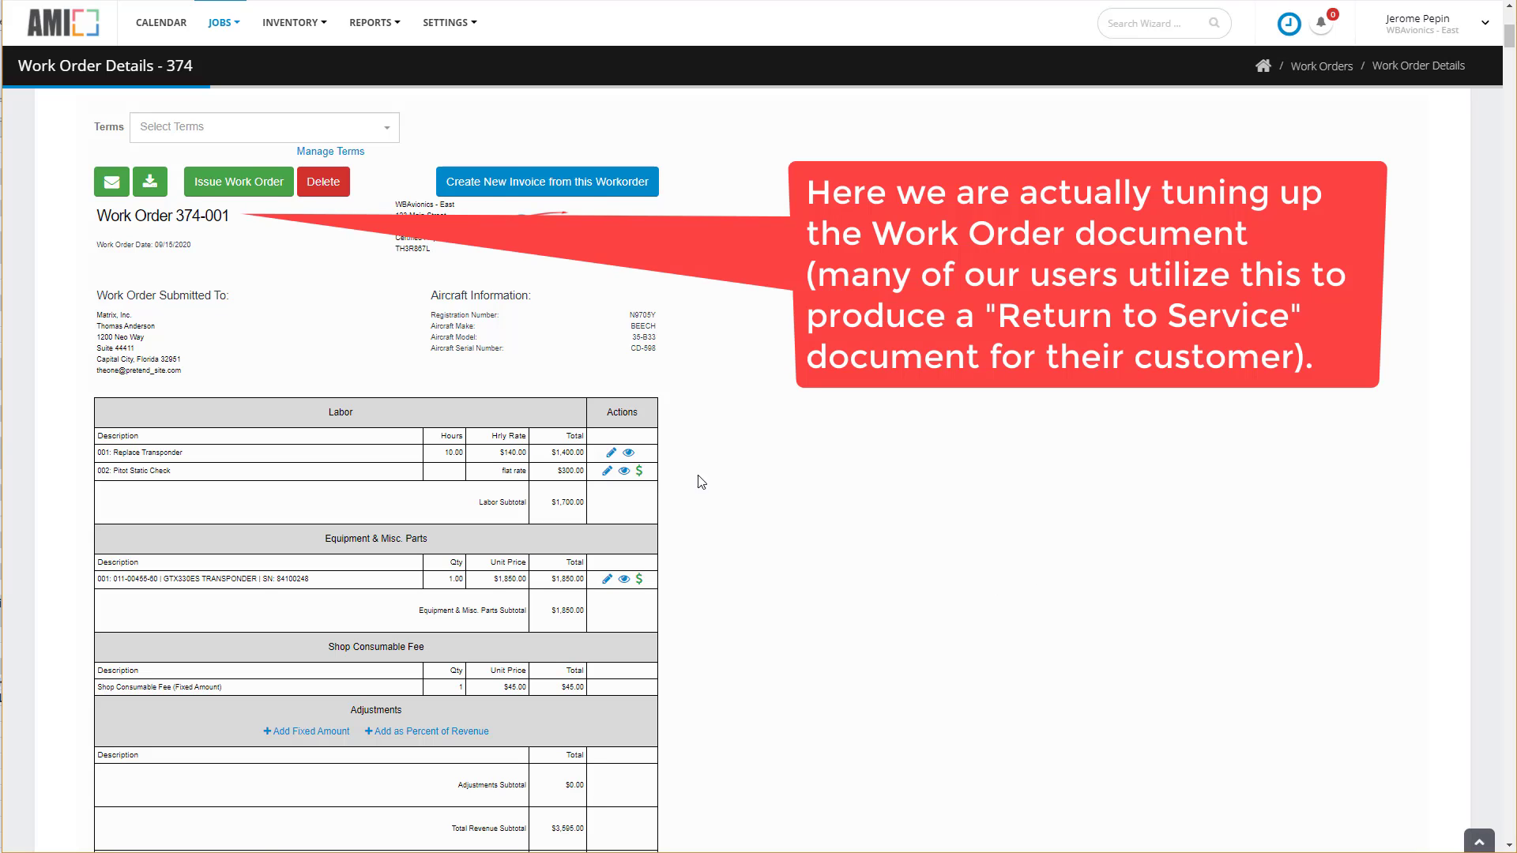
click(613, 455)
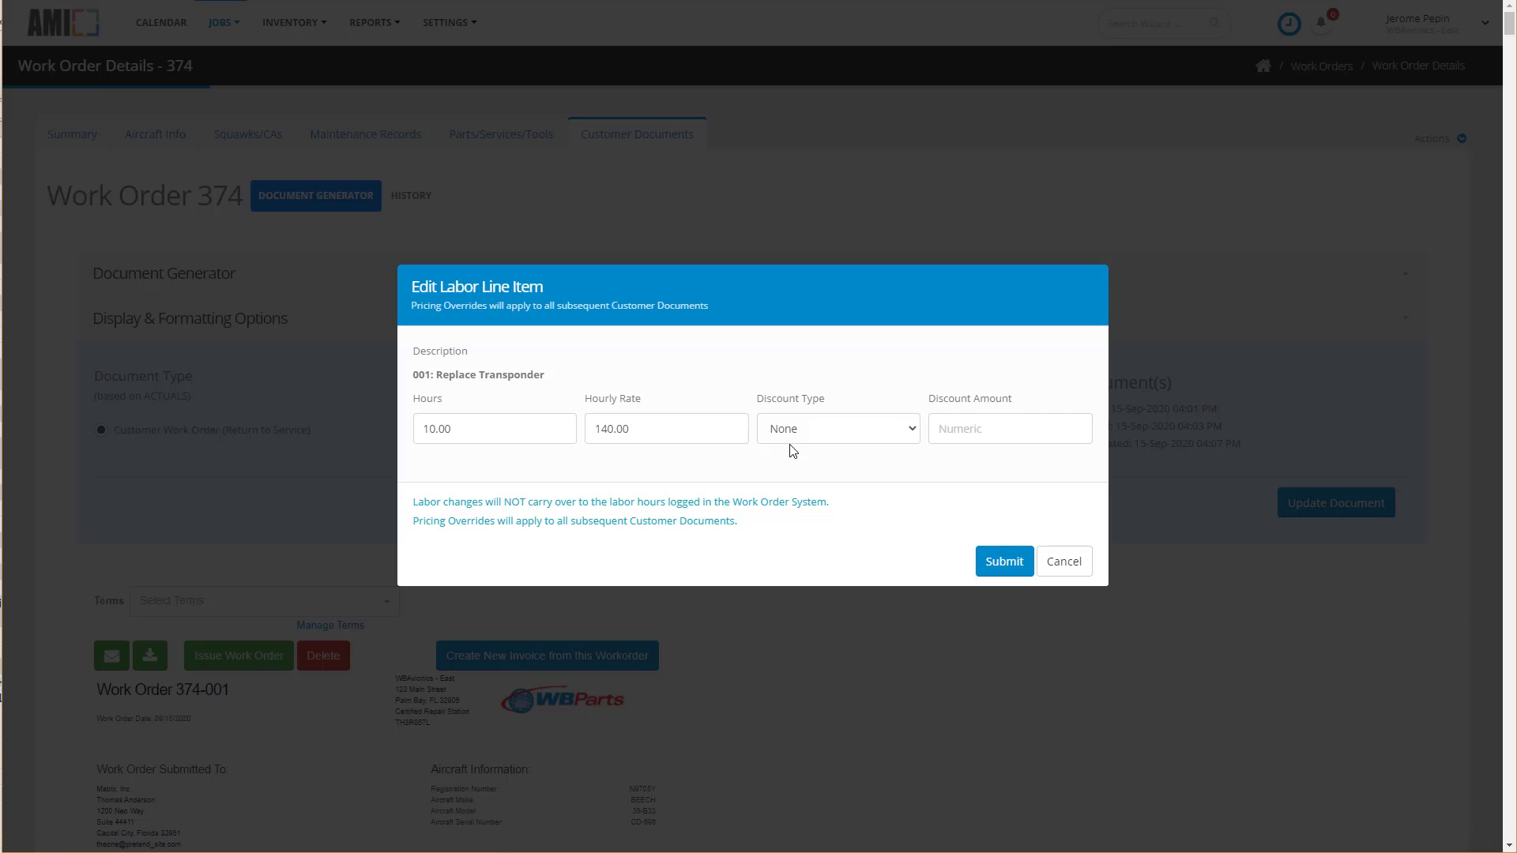
click(803, 436)
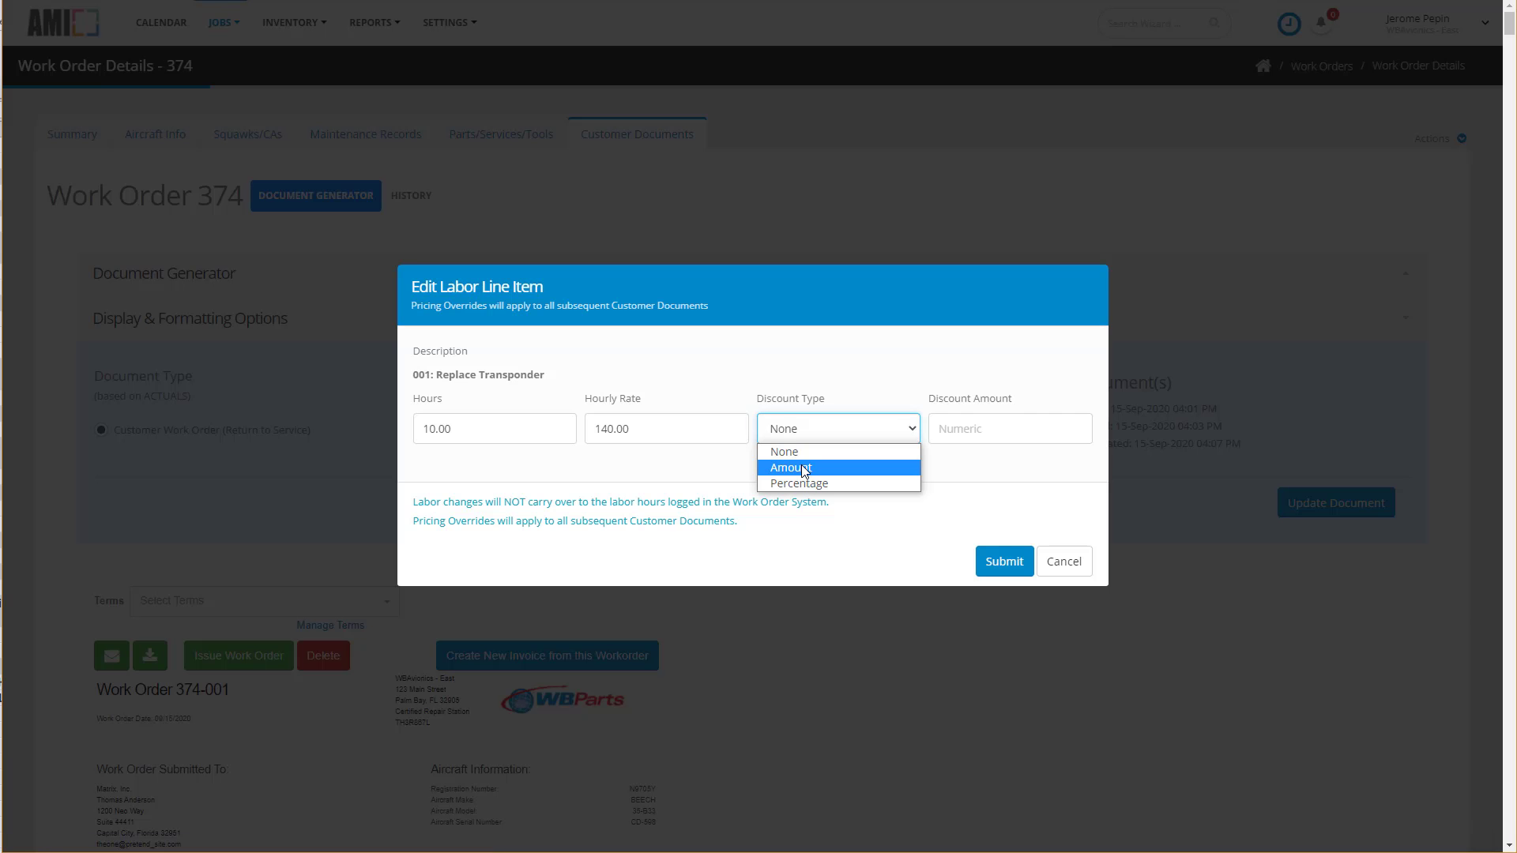
click(801, 465)
click(989, 433)
text(100)
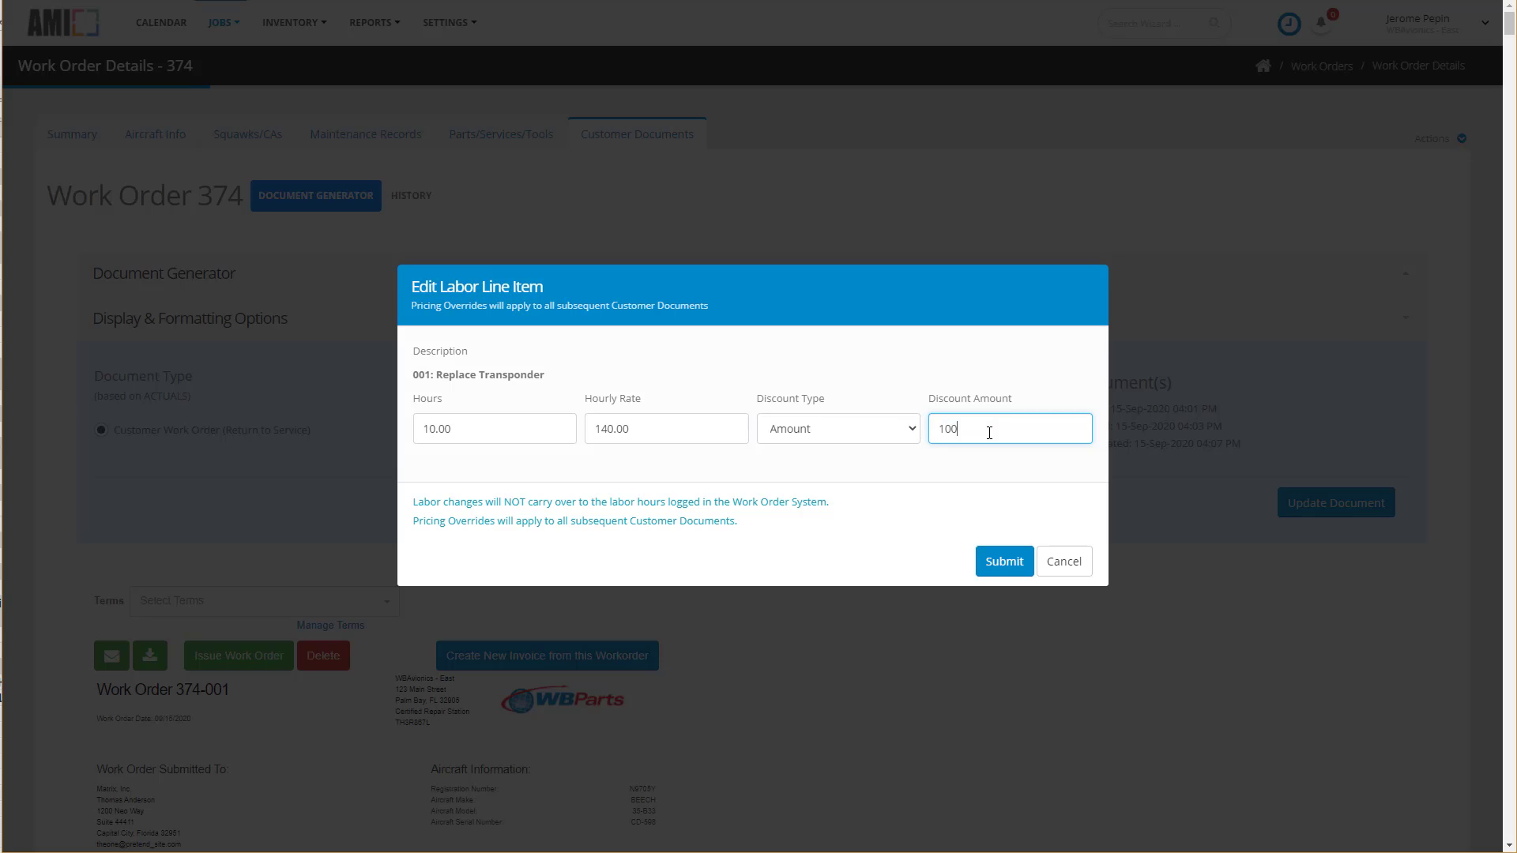
click(1007, 561)
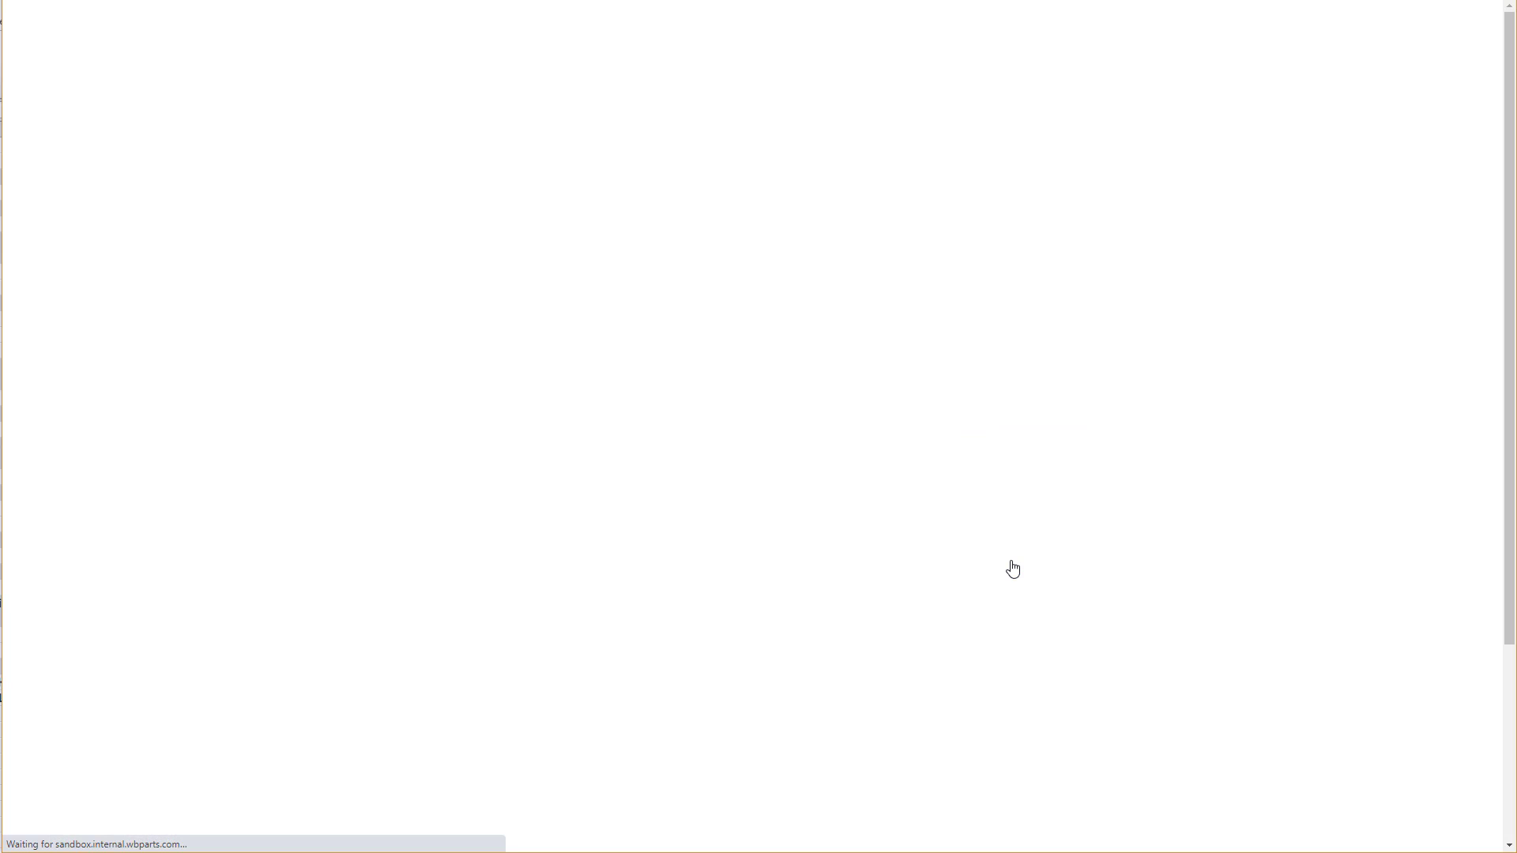
Create a new invoice from this work order document and select the prior equipment payment to cascade.
scroll(1012, 593, down, 1)
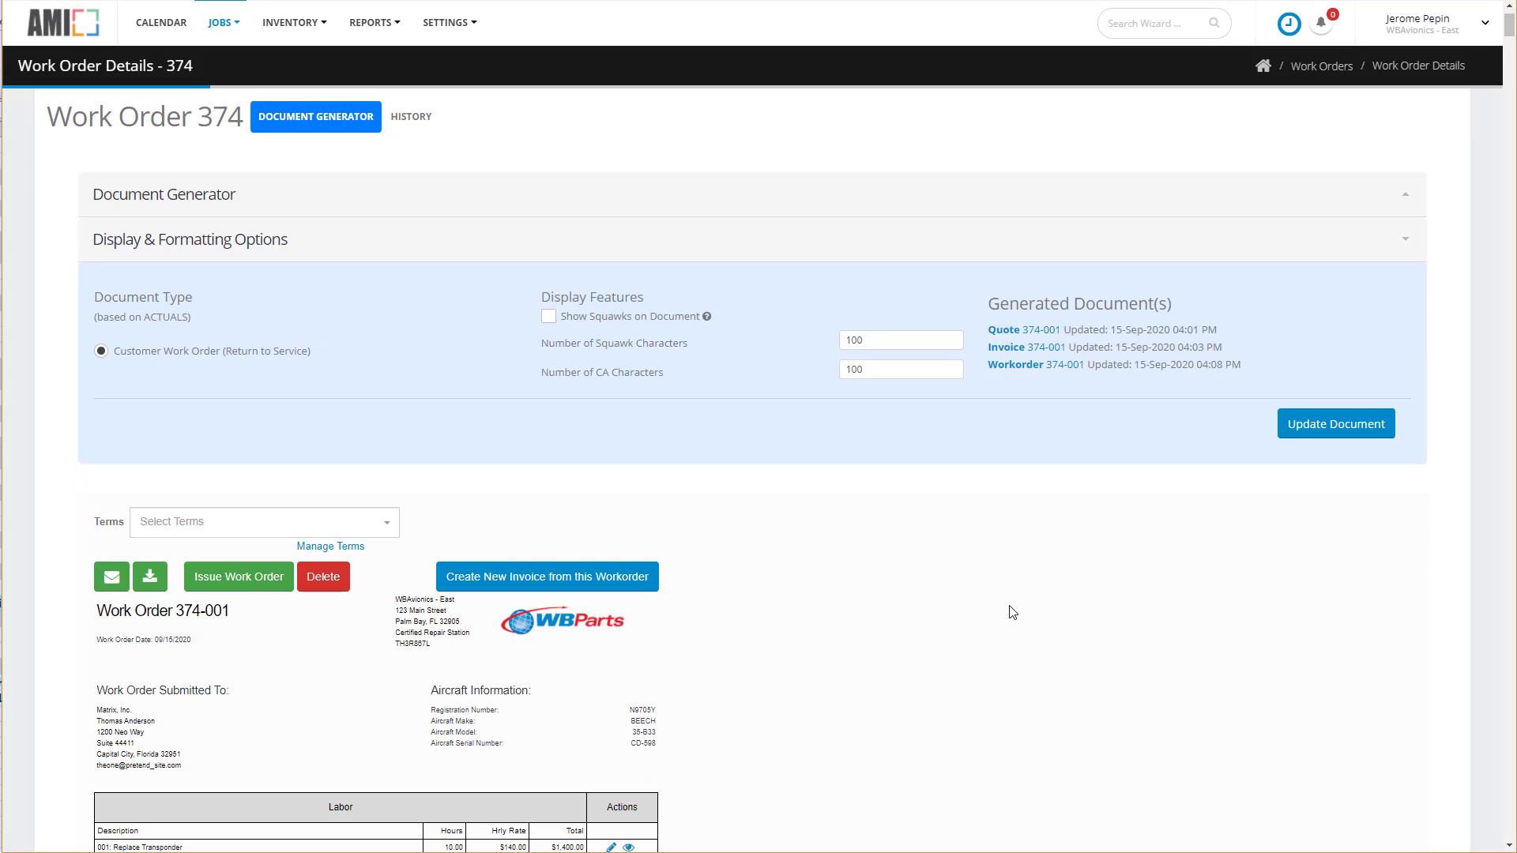
click(533, 577)
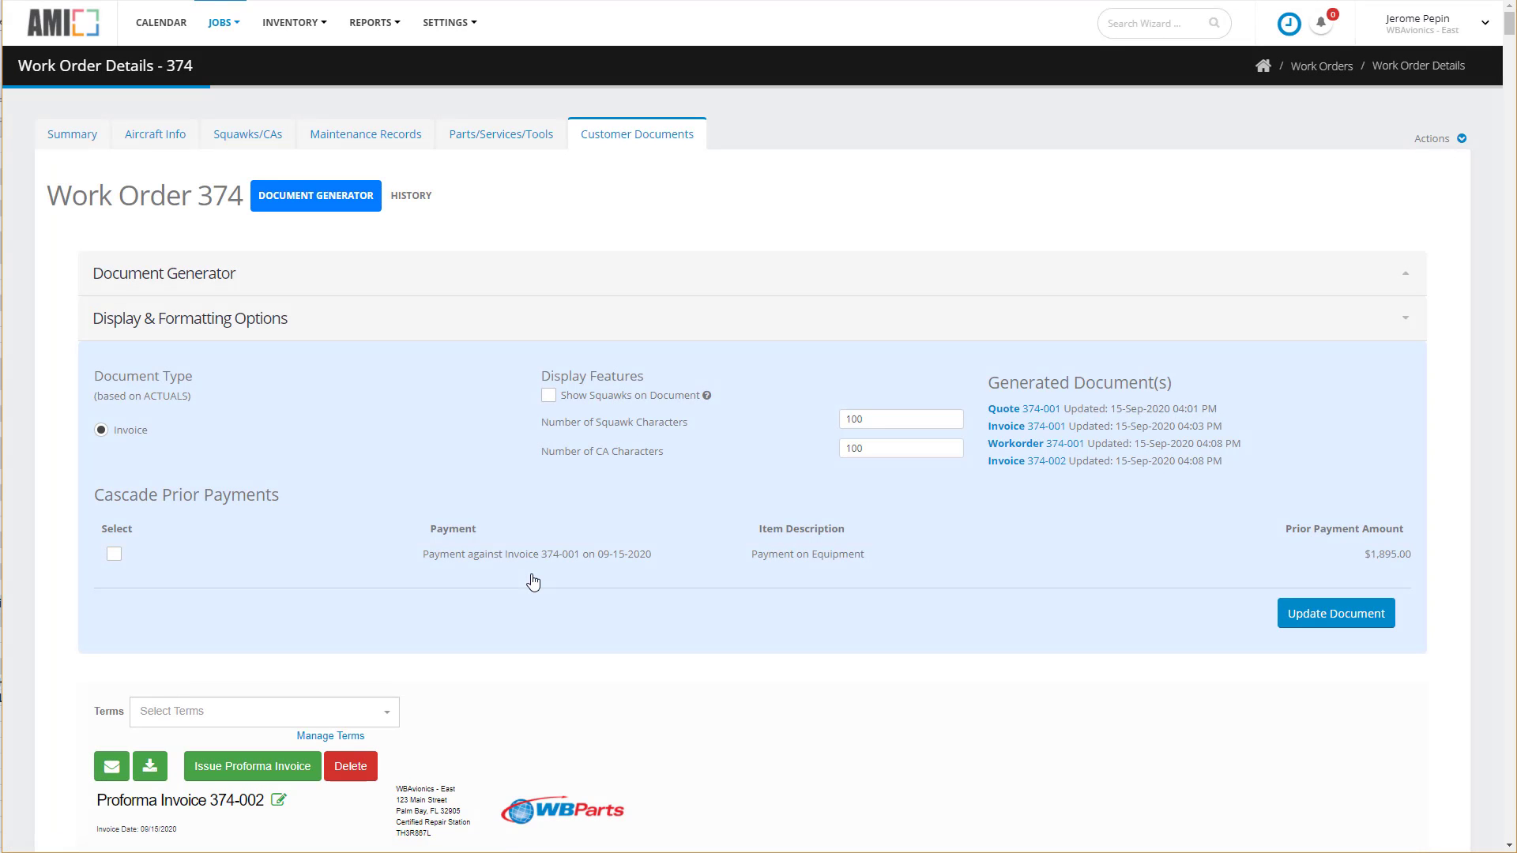
click(114, 554)
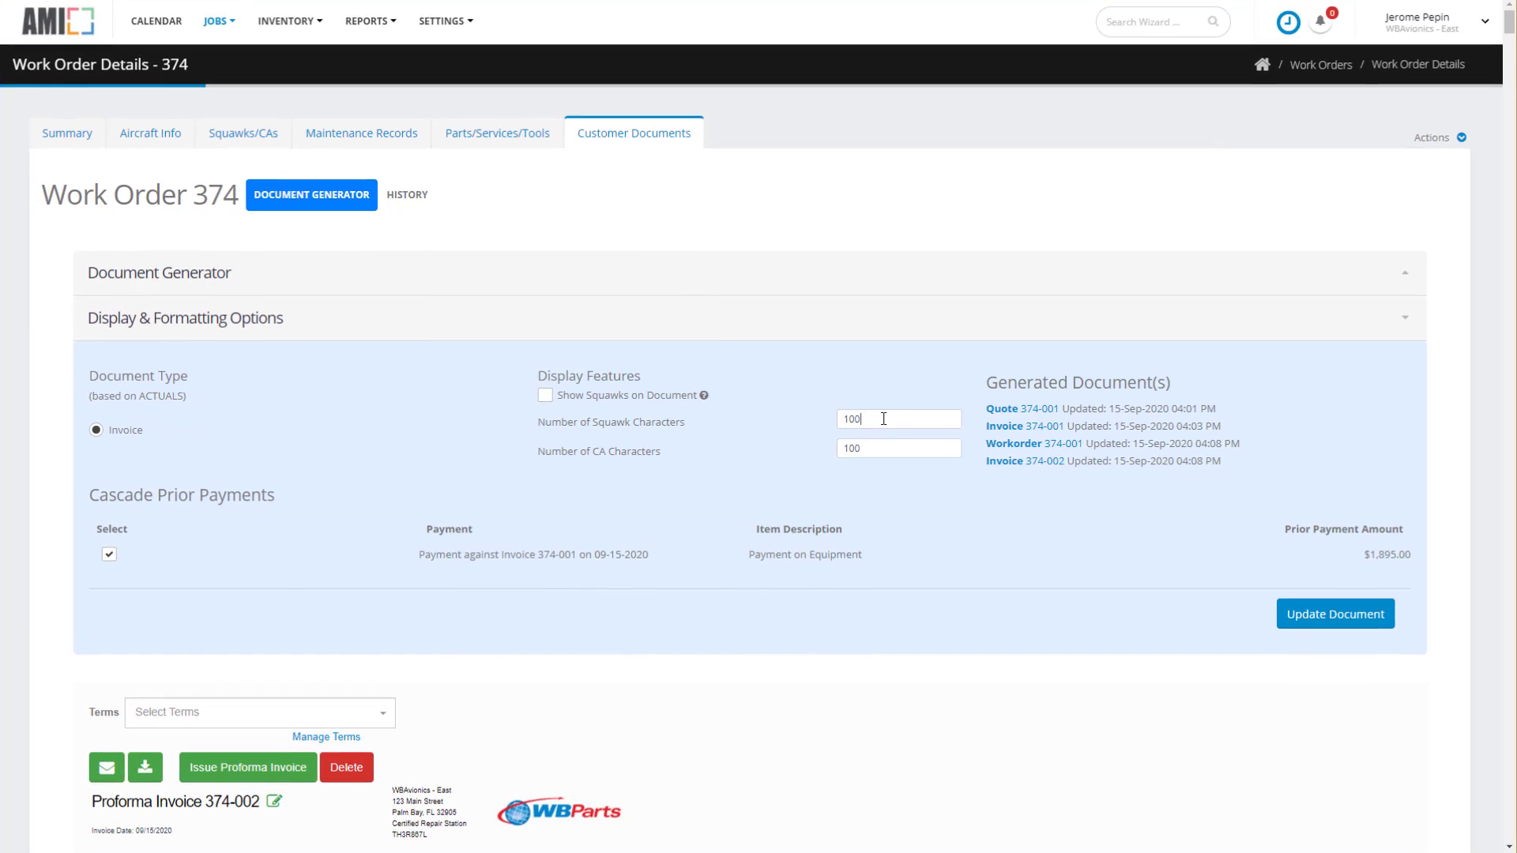
Set the invoice's squawk and CA character limits to 1000, show squawks on the document, and update it.
click(1341, 314)
text(0)
click(1385, 359)
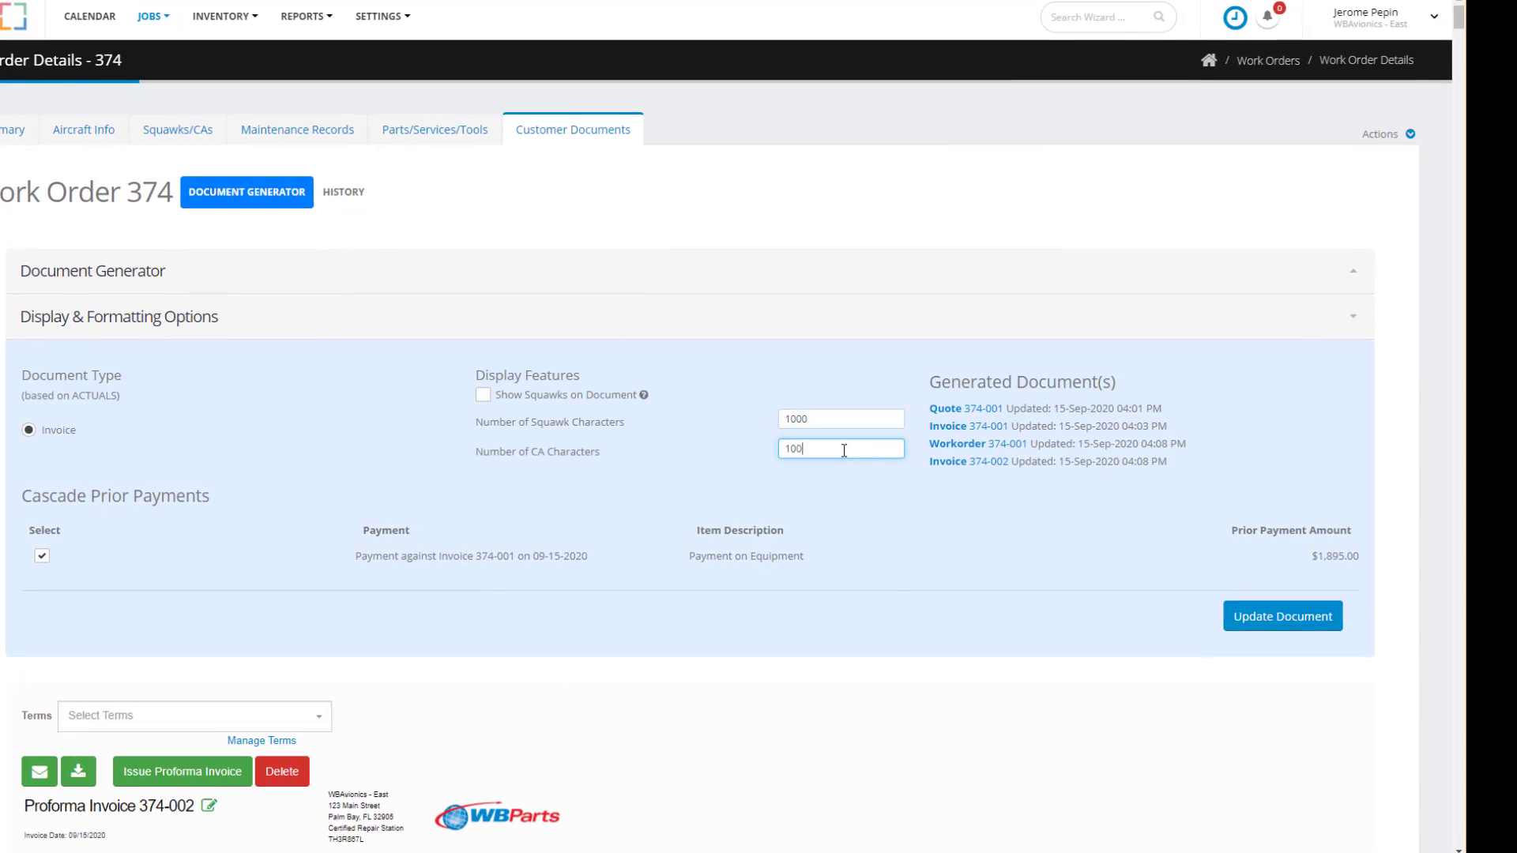
text(0)
click(482, 394)
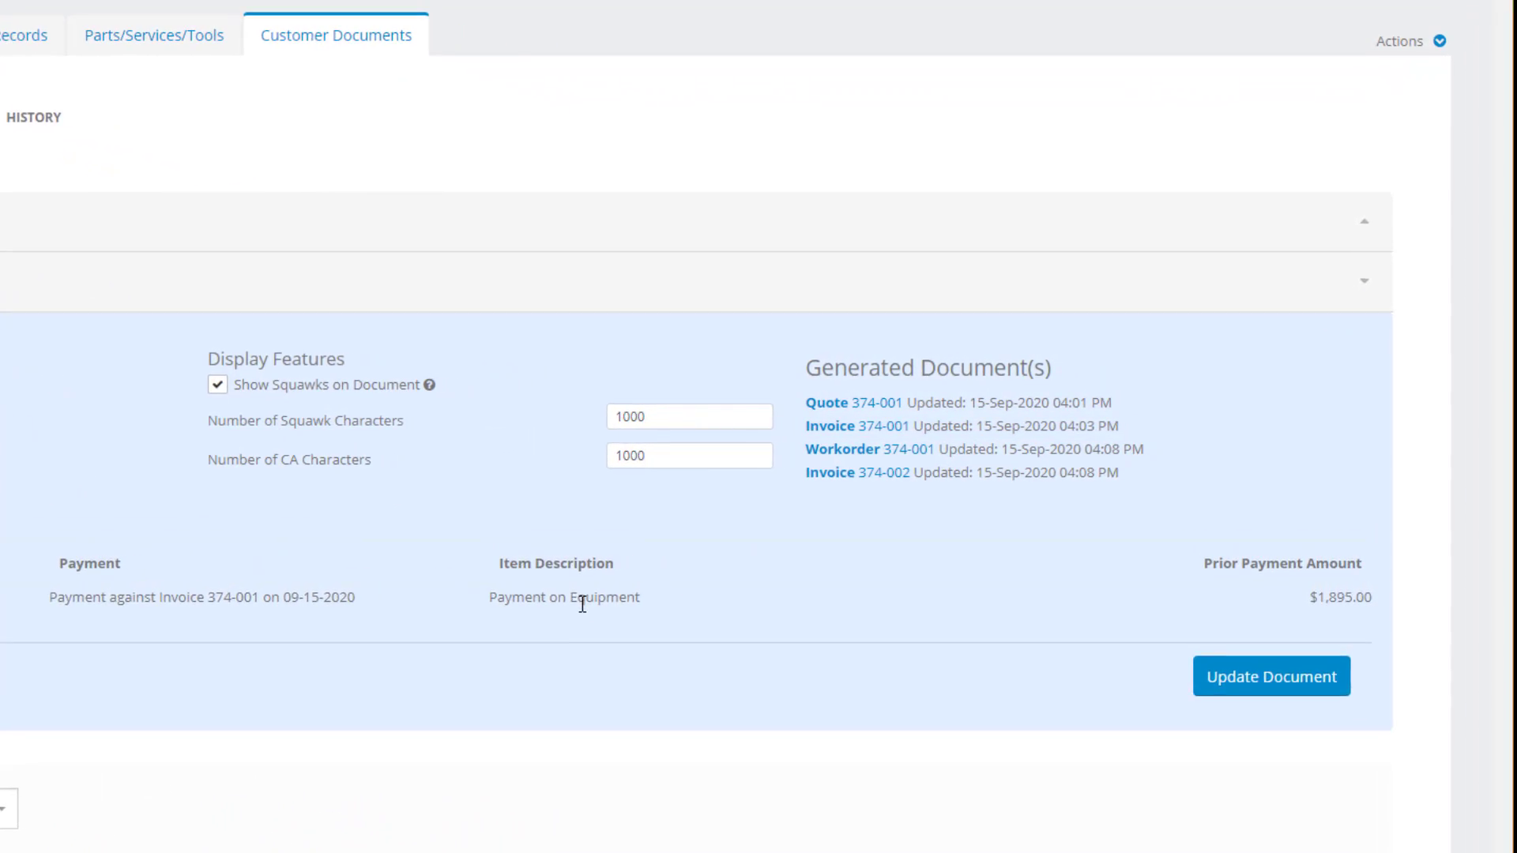
click(1230, 685)
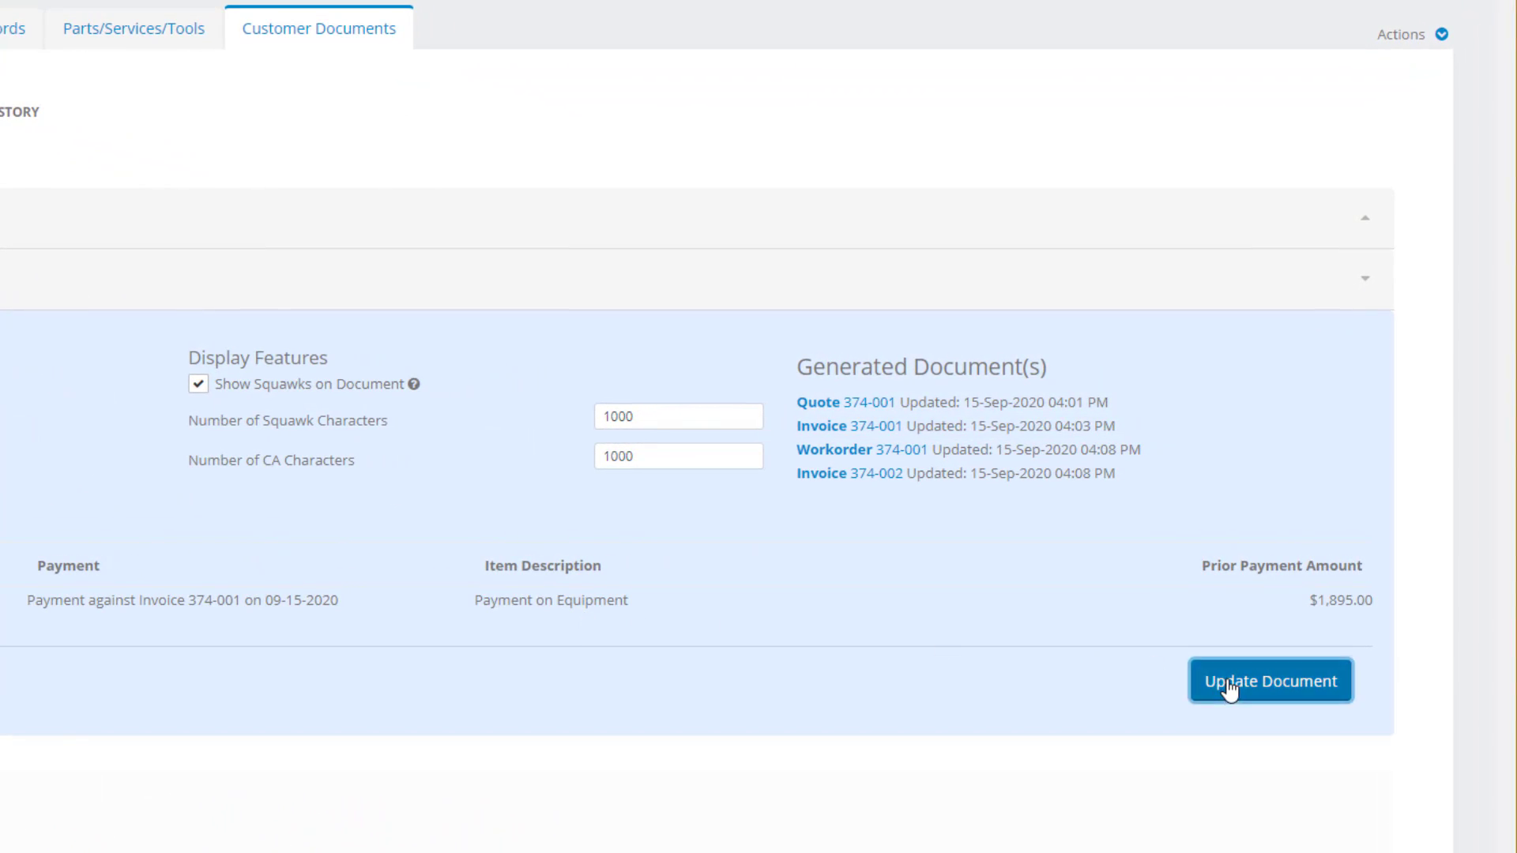
Set the proforma invoice's terms to DUE UPON RECEIPT and issue the invoice.
click(387, 555)
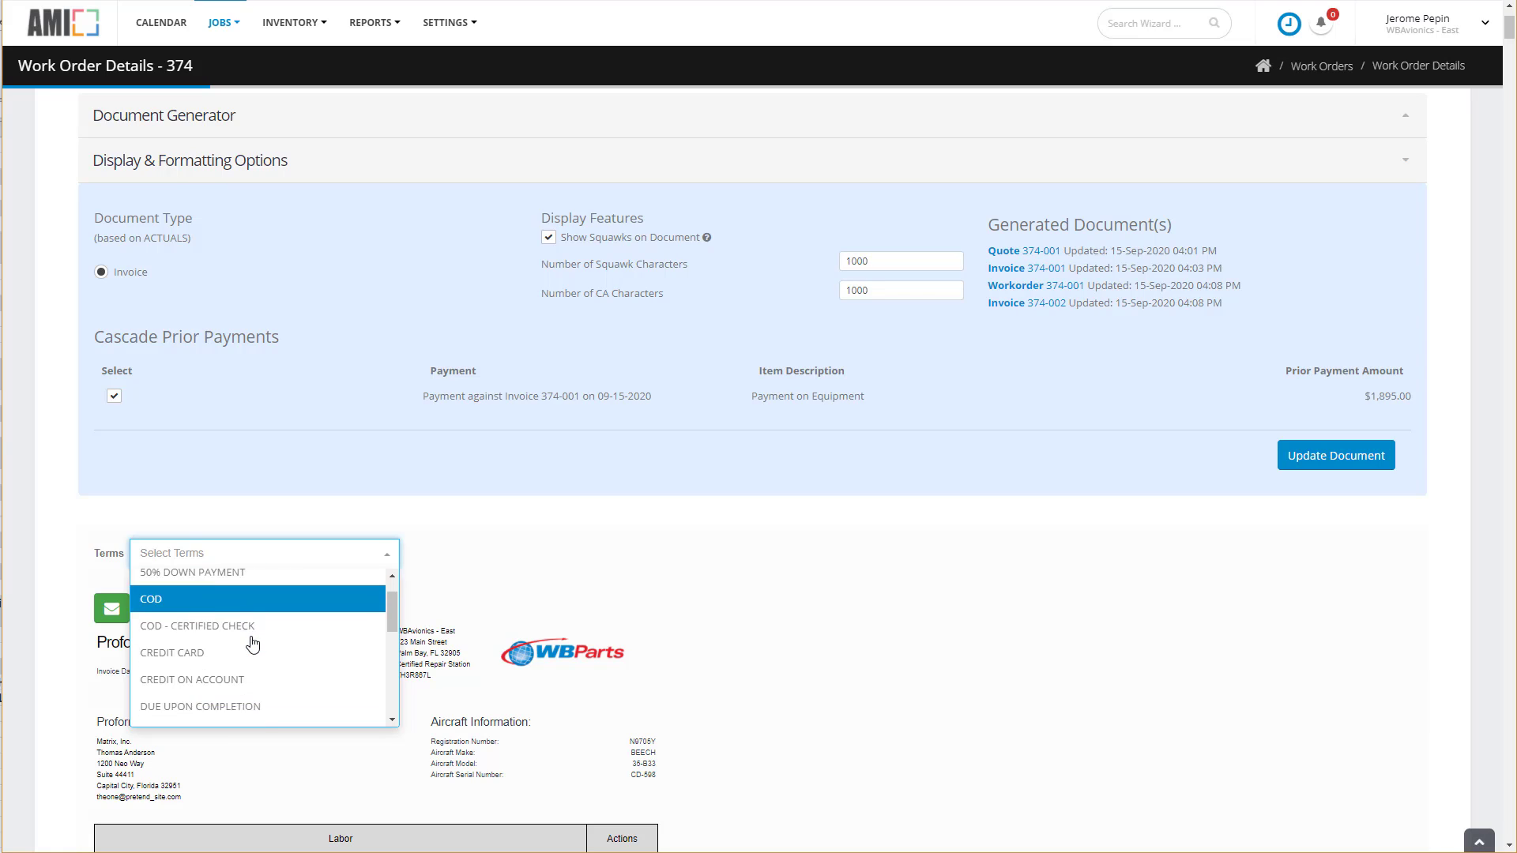
scroll(253, 644, down, 2)
click(250, 635)
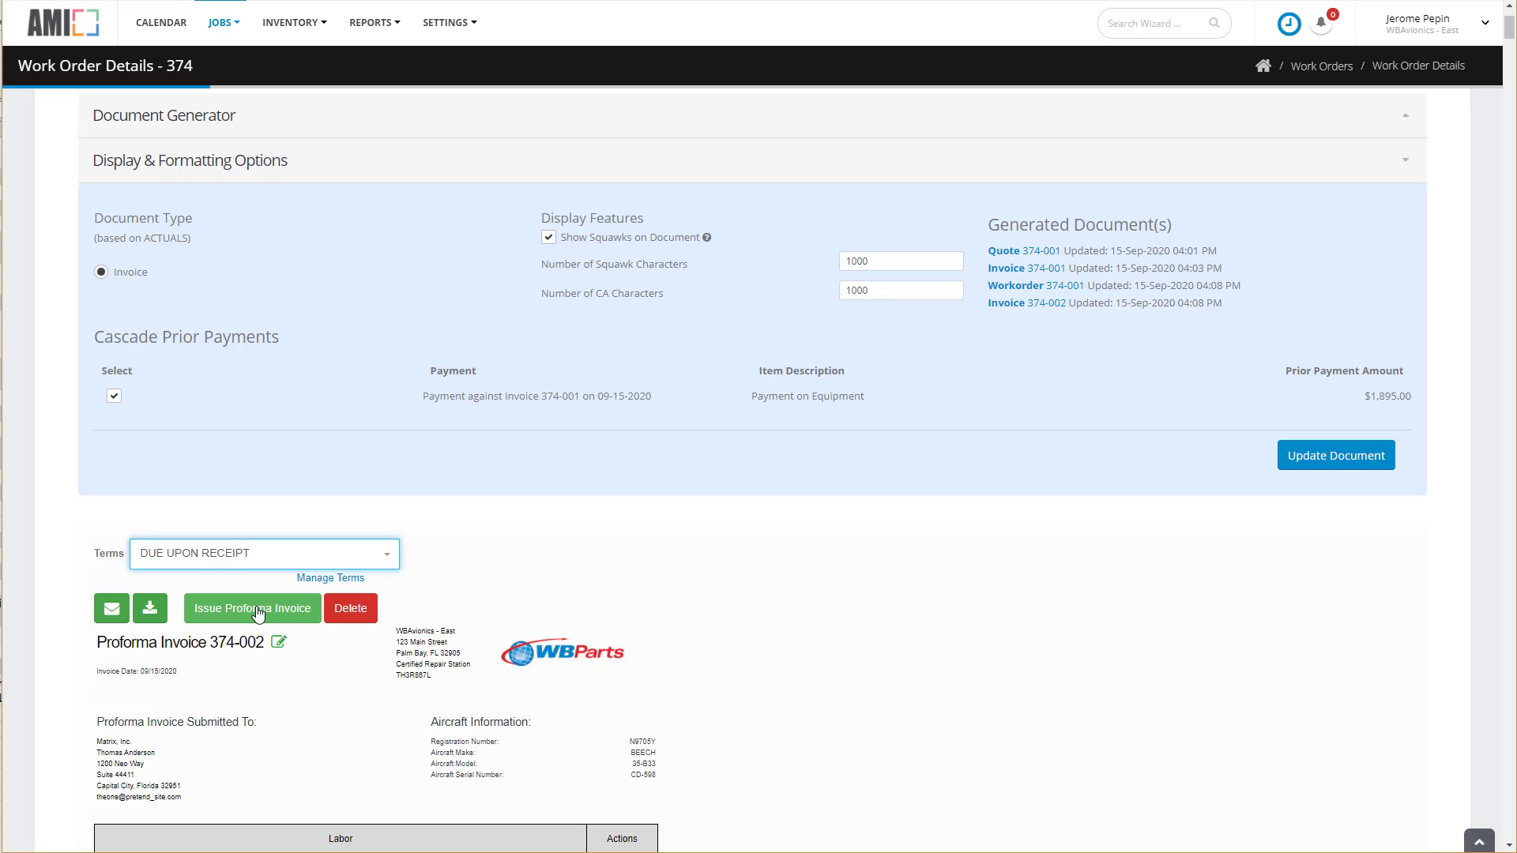
click(257, 614)
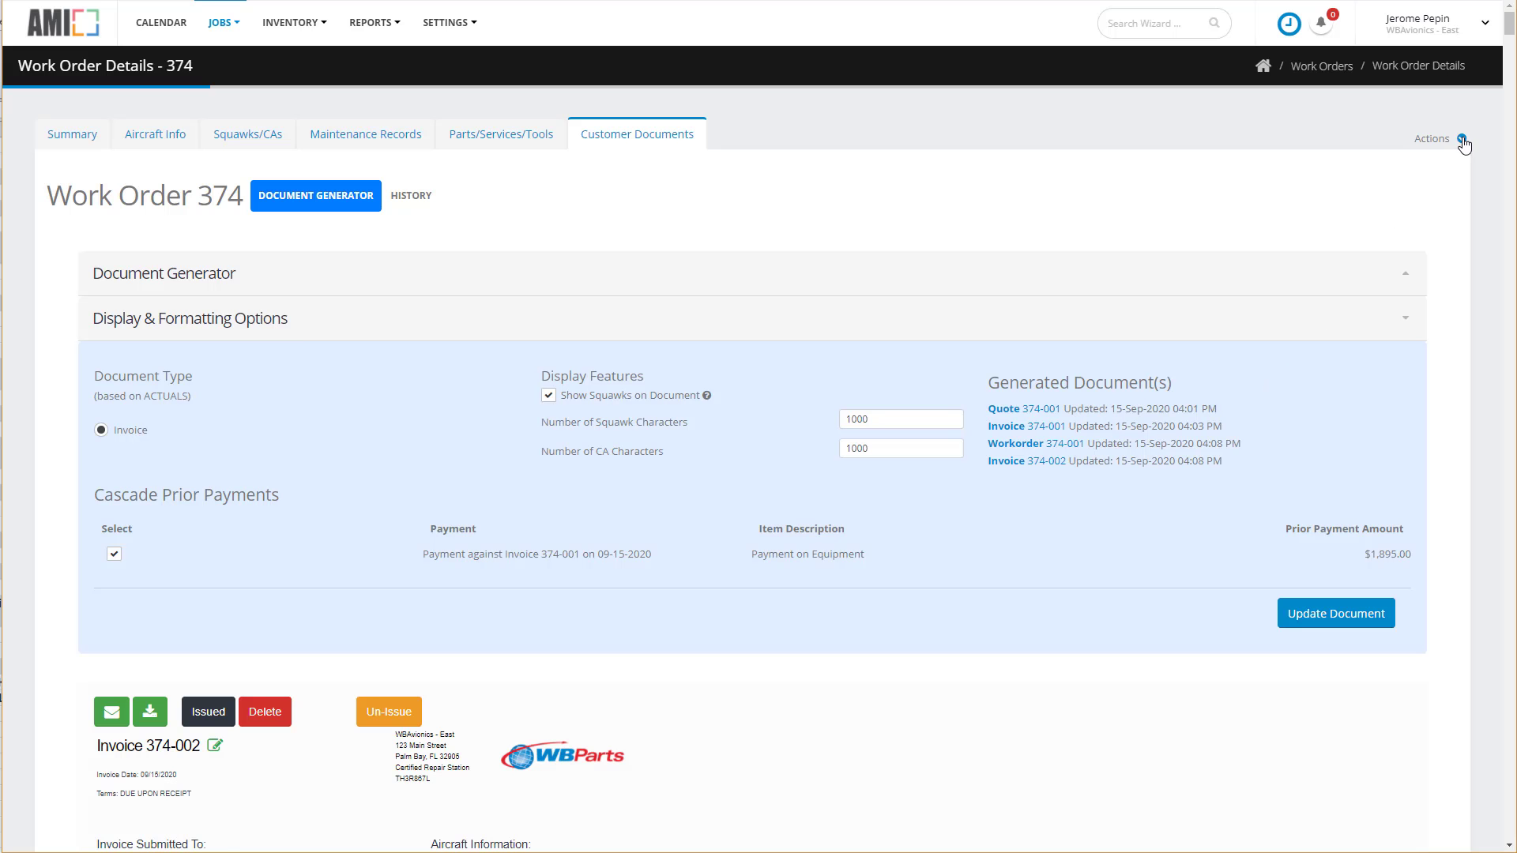
Receive a payment of 5000 against the issued invoice with reference number # 22 and payment method CHECK.
click(1459, 141)
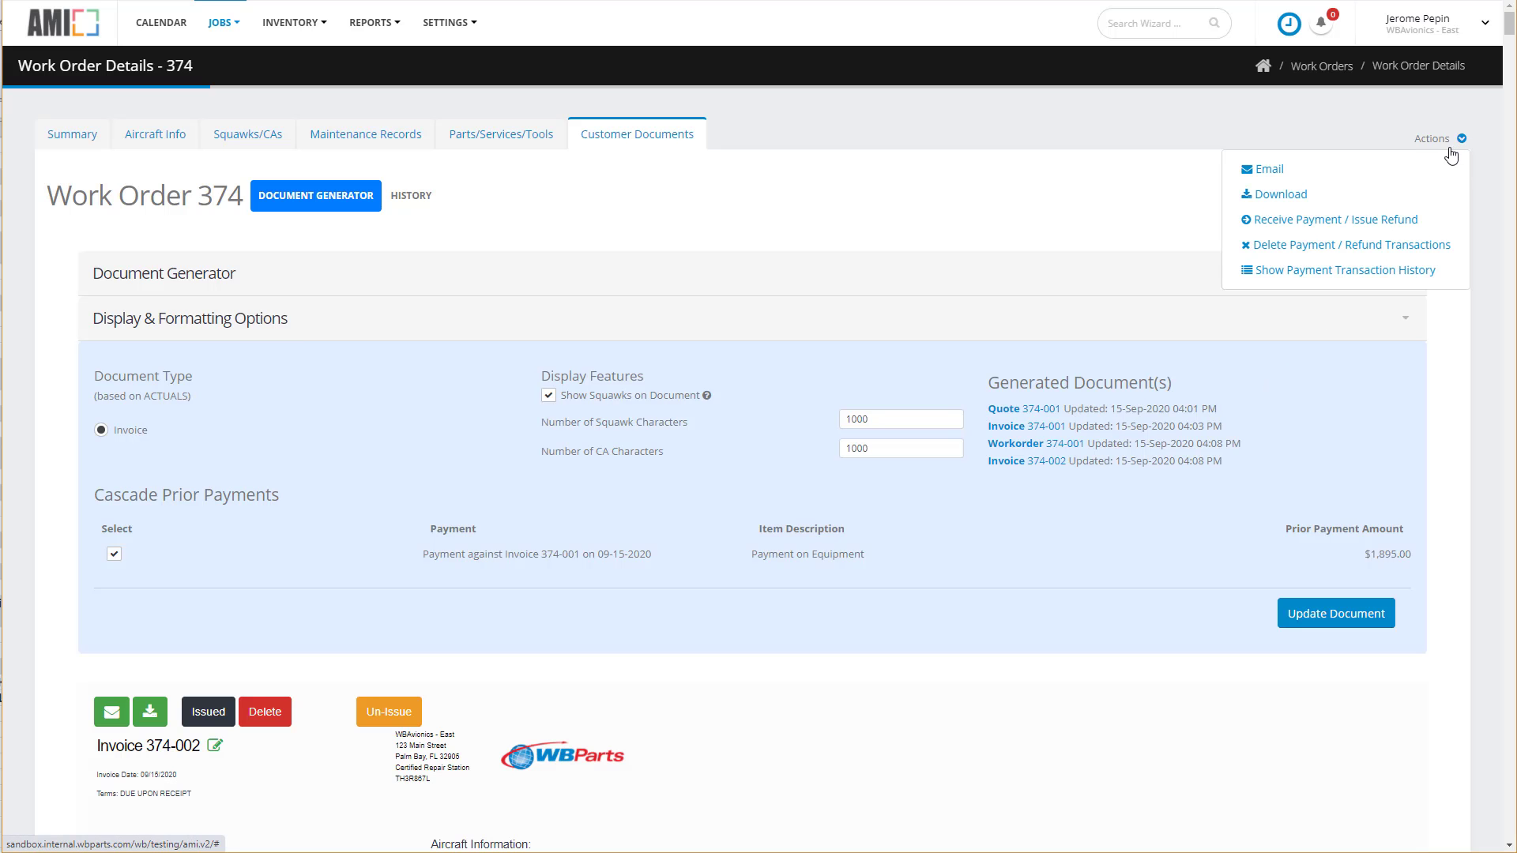
click(1335, 219)
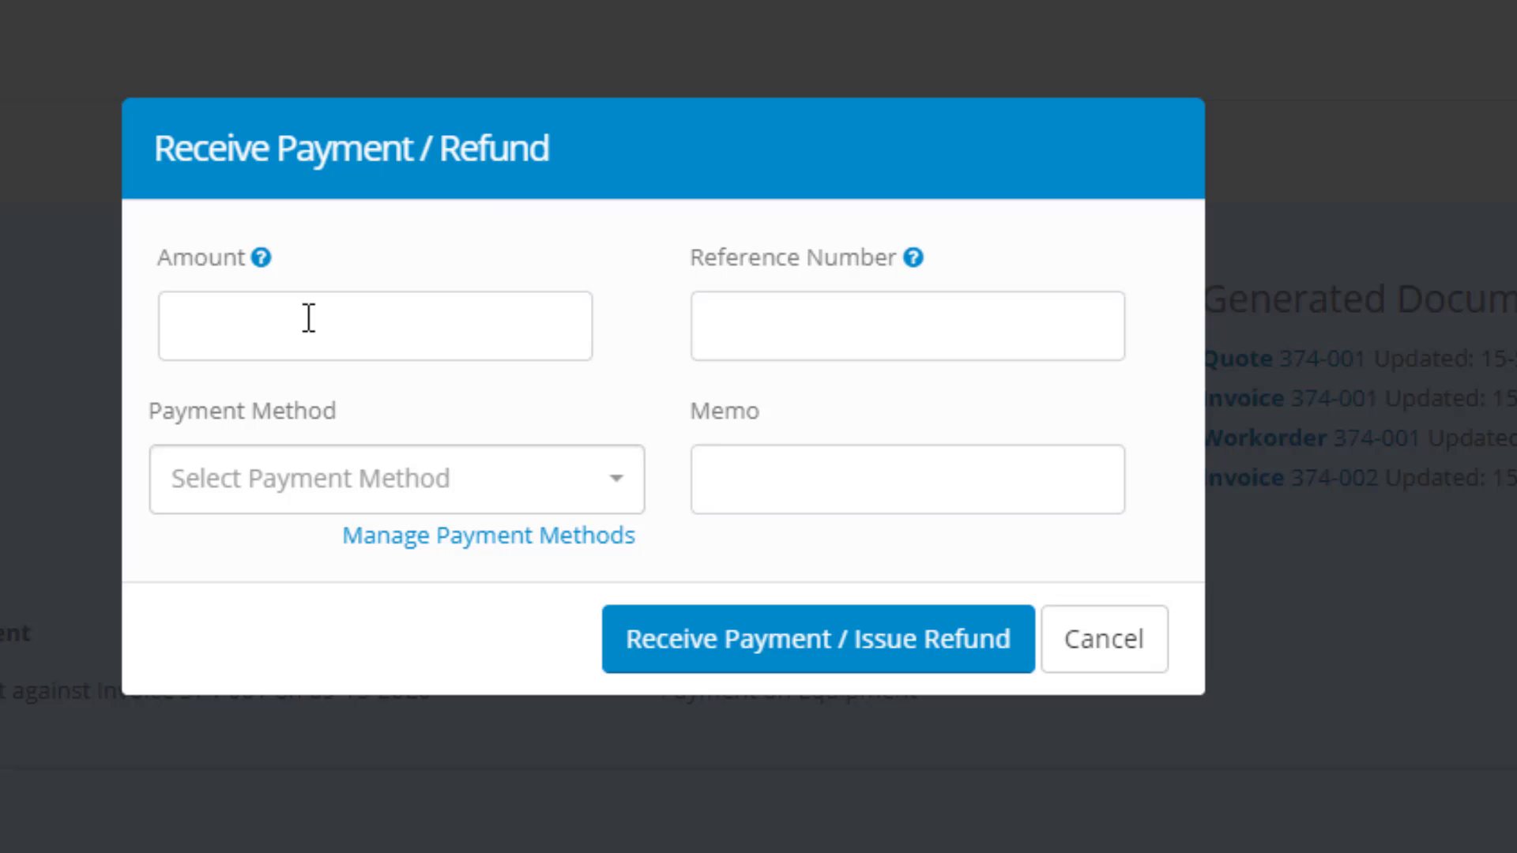
click(309, 319)
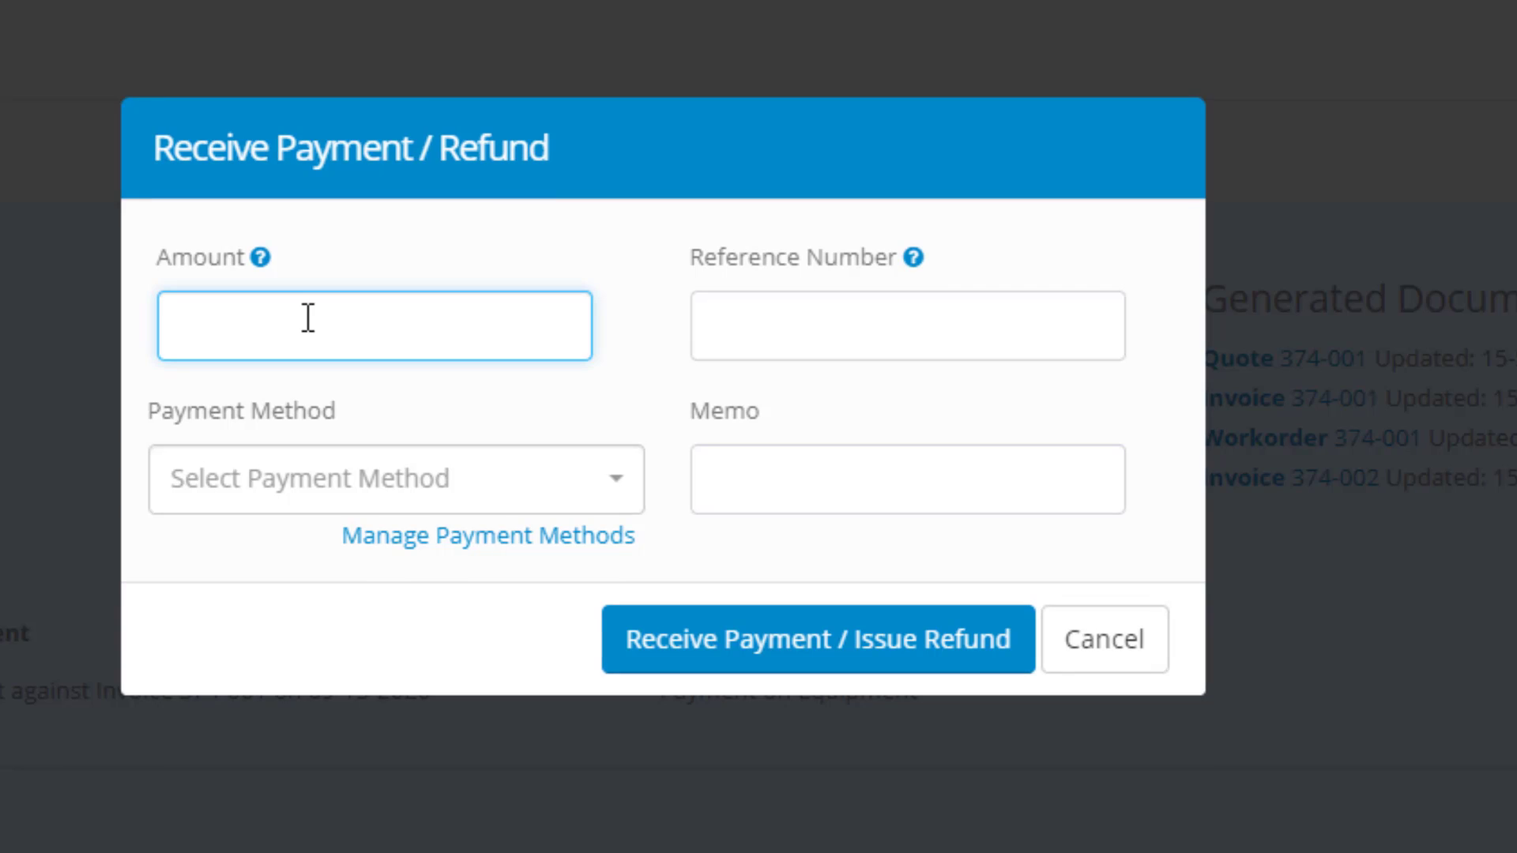
text(5000)
click(806, 324)
text(# 22)
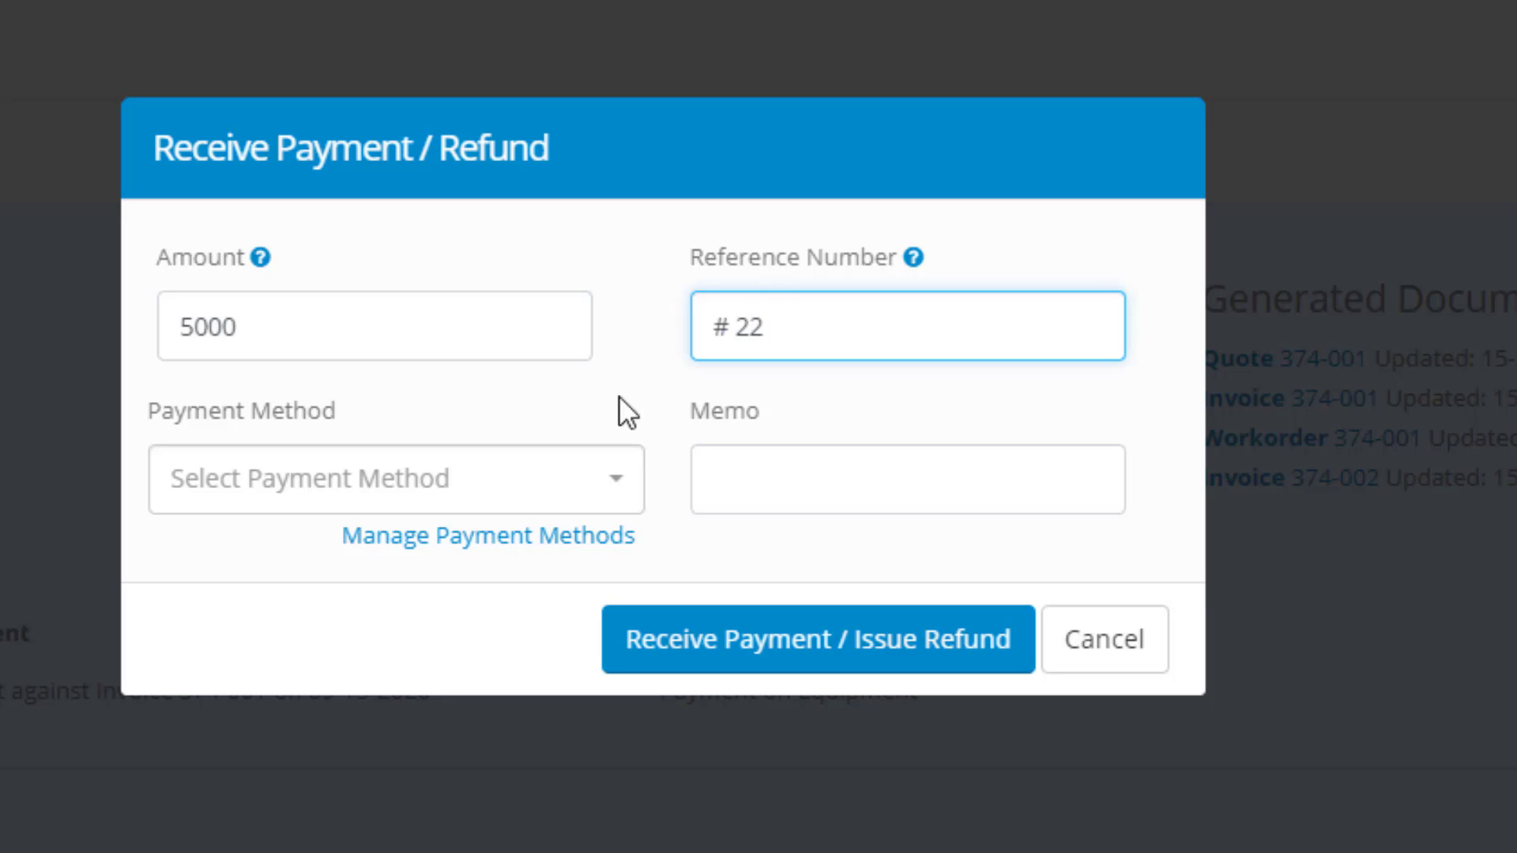
click(444, 478)
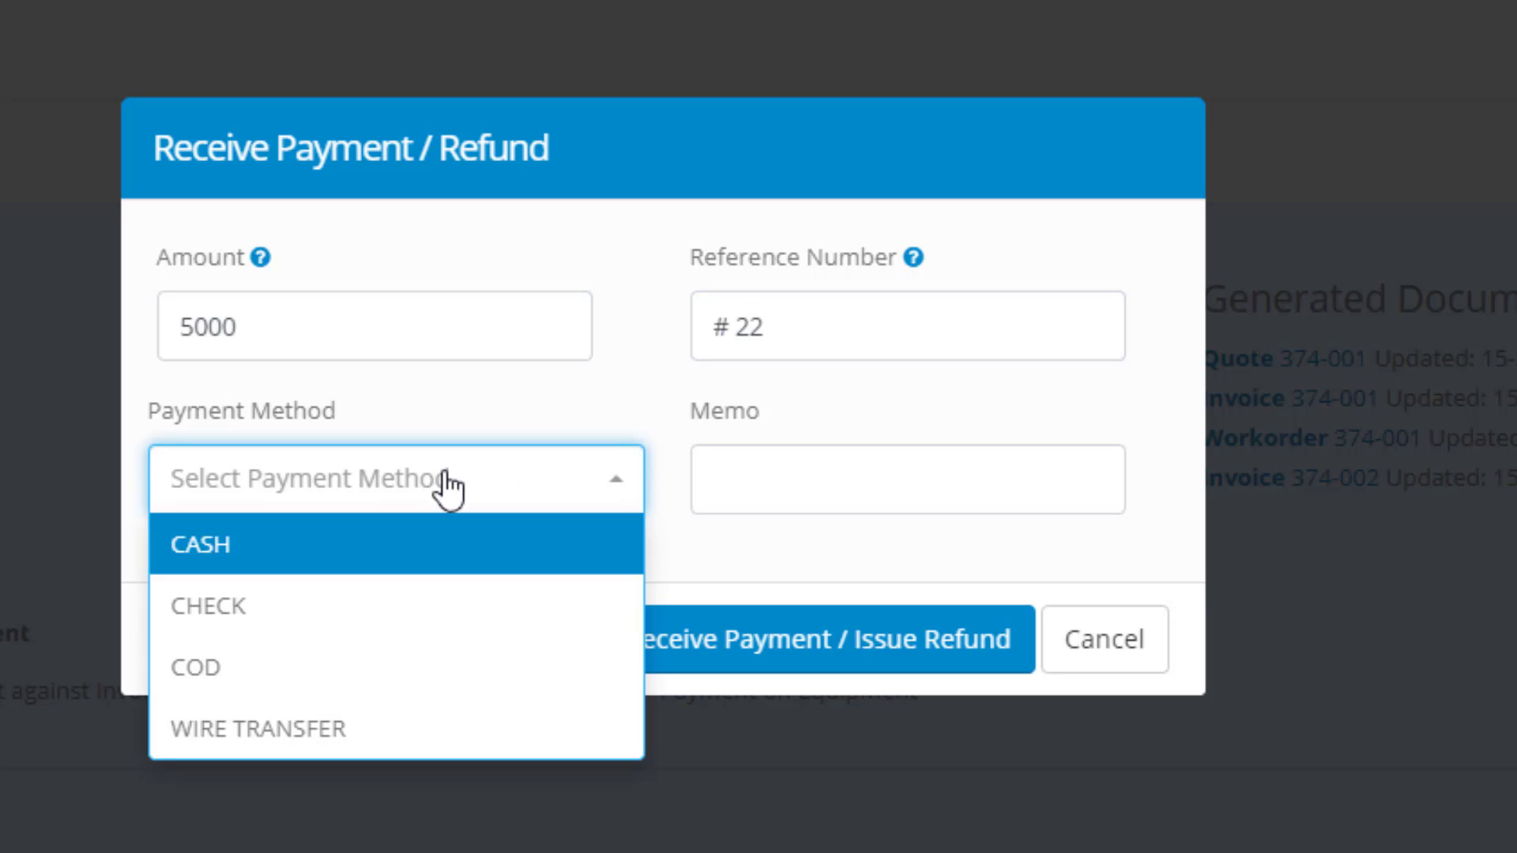
click(254, 613)
click(749, 470)
click(806, 664)
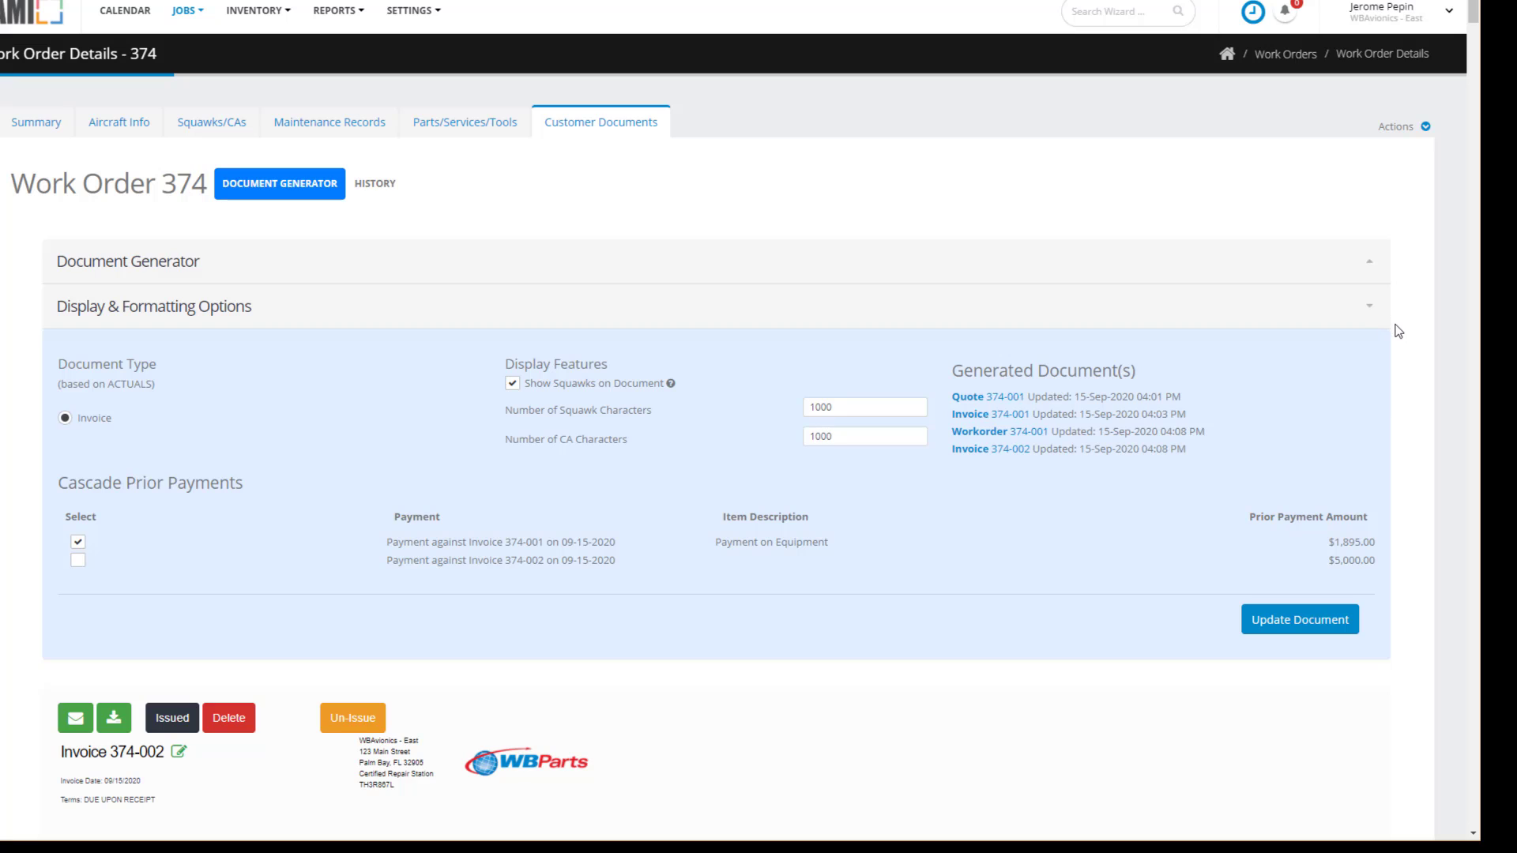
Delete the $5,000.00 payment transaction, giving the reason "Applied to wrong account".
click(1425, 126)
click(1330, 234)
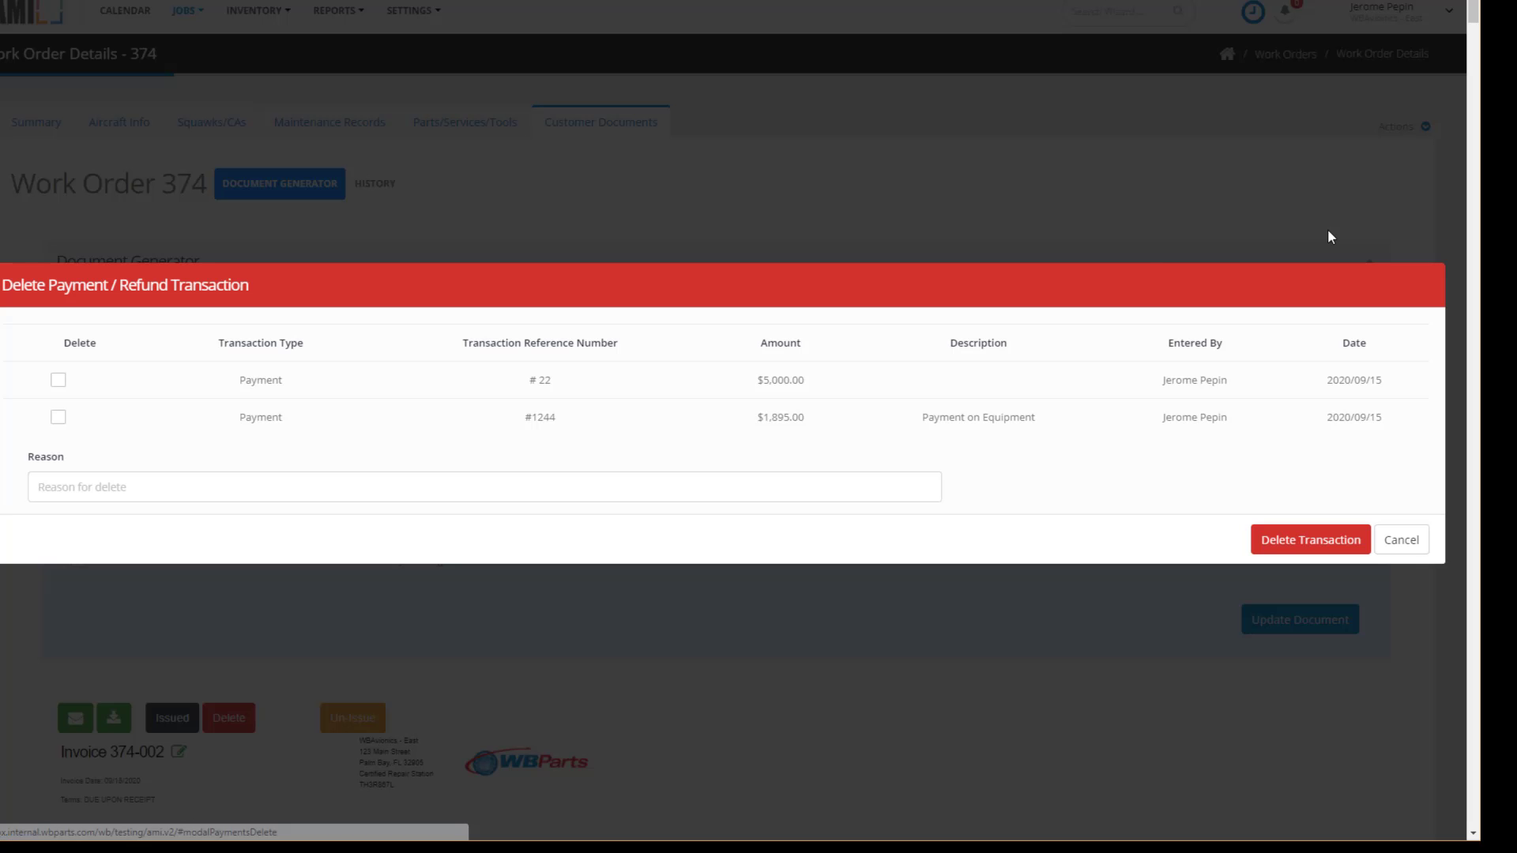
click(57, 380)
click(660, 486)
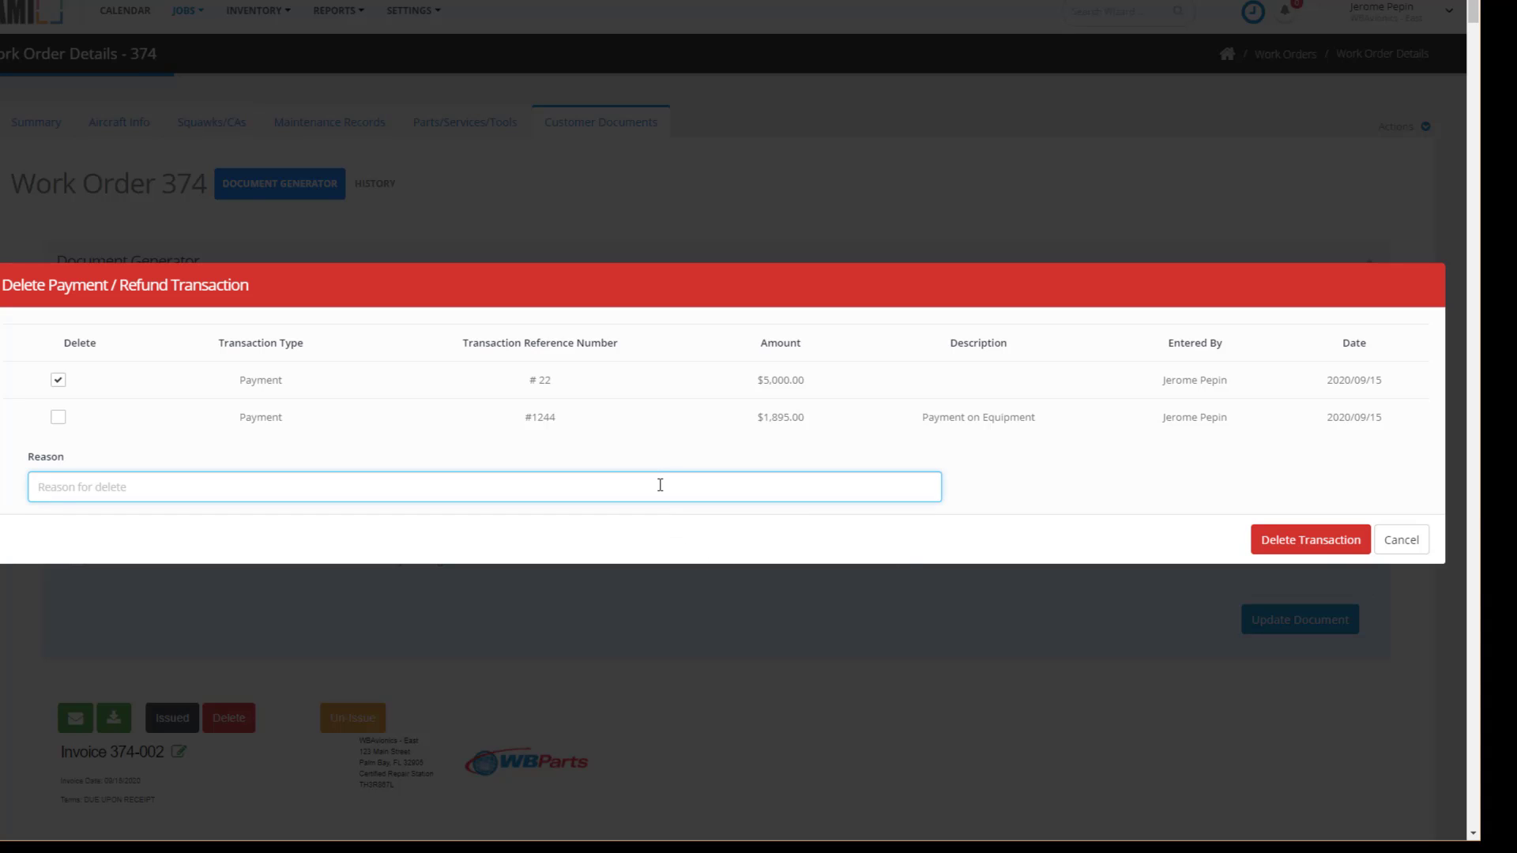
text(Applied to wrong account)
click(1310, 541)
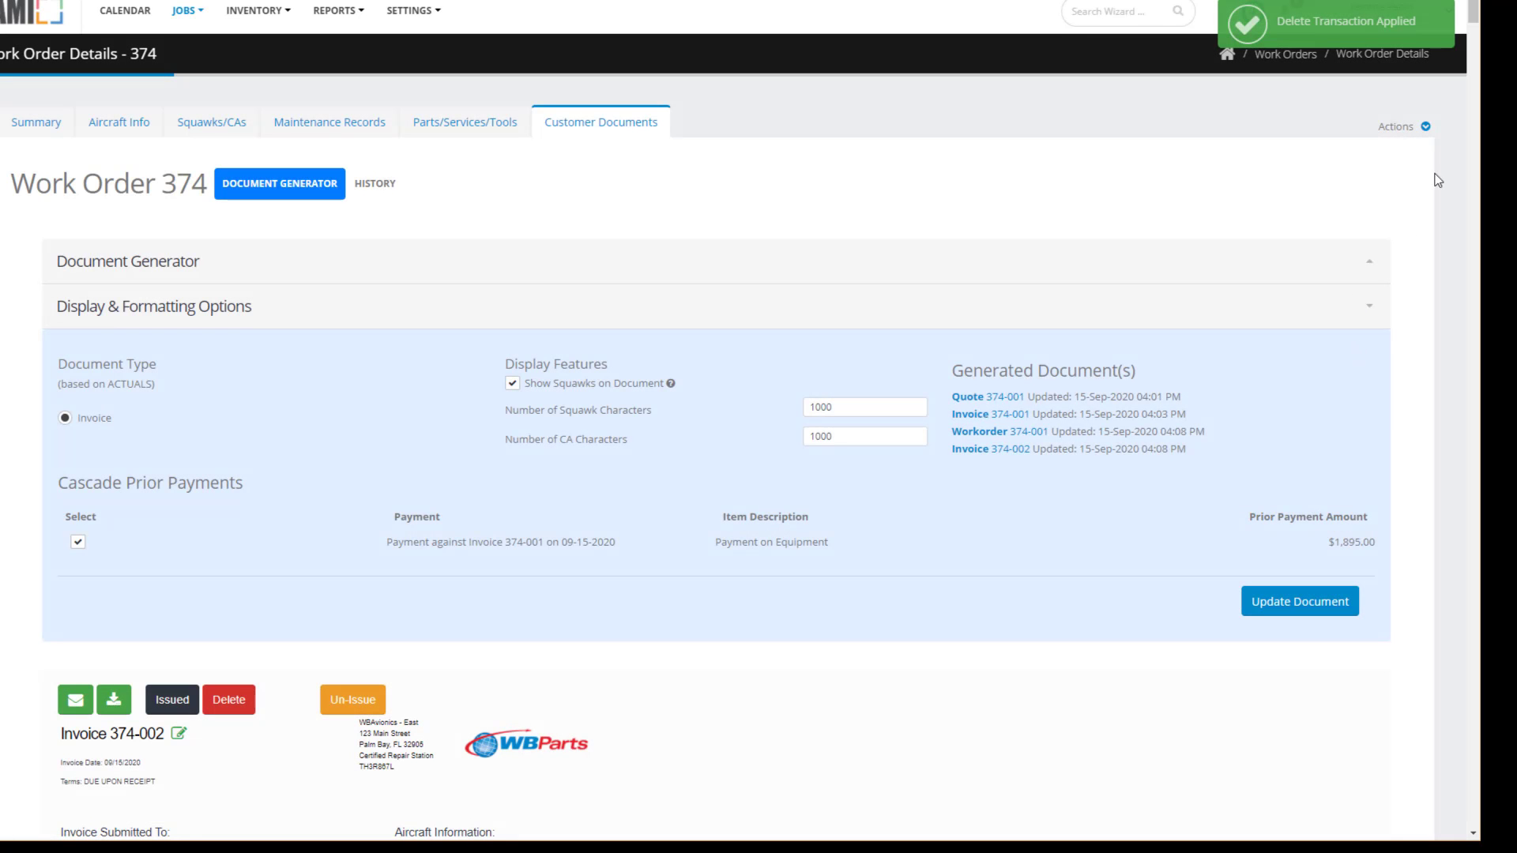
Check the payment transaction history, close it, and review the issued invoice's line items, totals and applied payment.
click(1425, 127)
click(1355, 258)
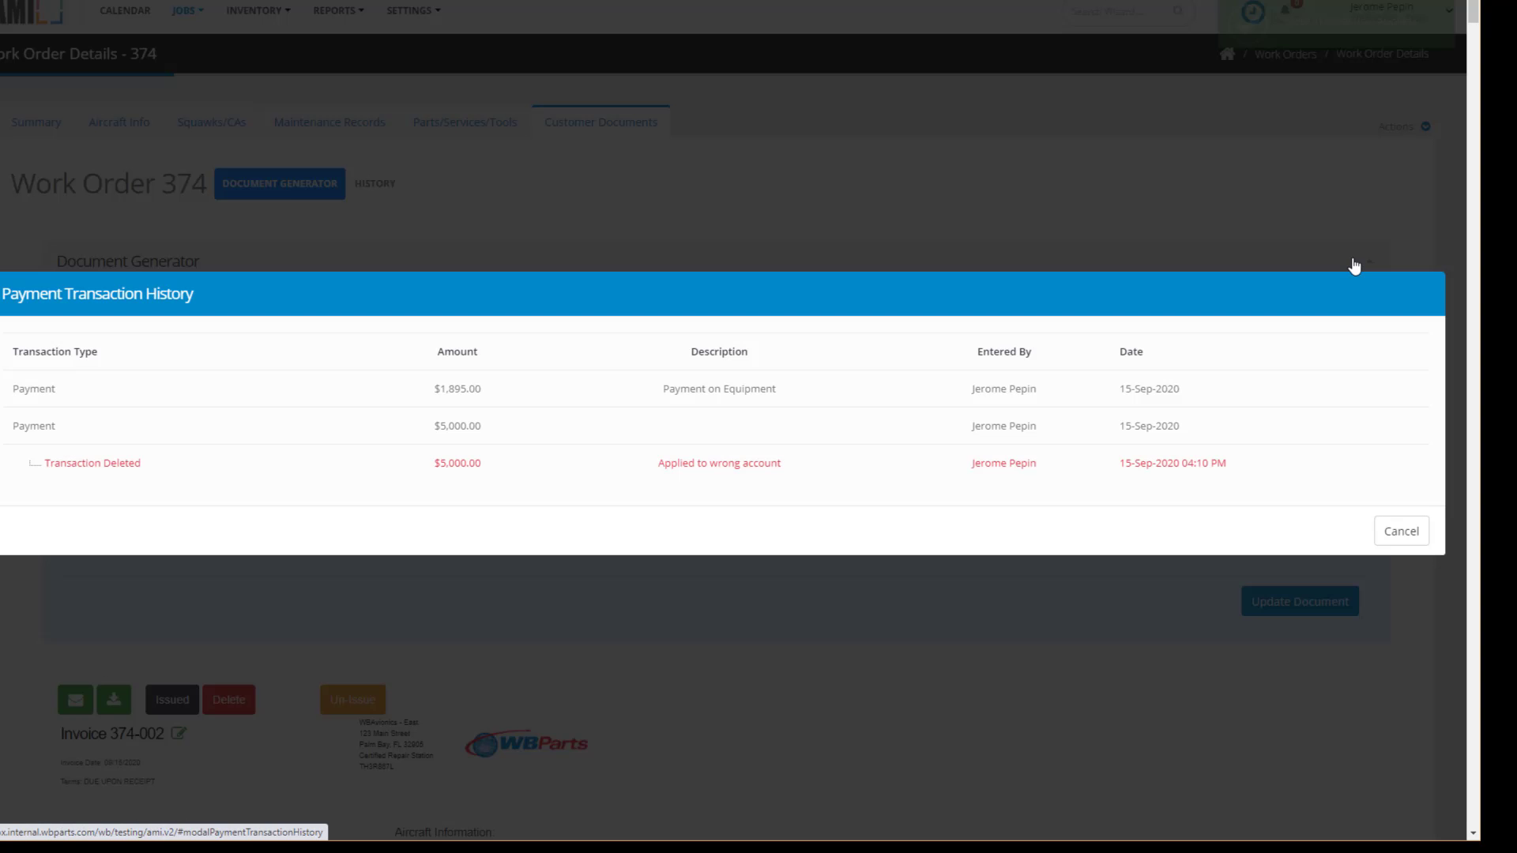
click(1408, 534)
scroll(975, 613, down, 8)
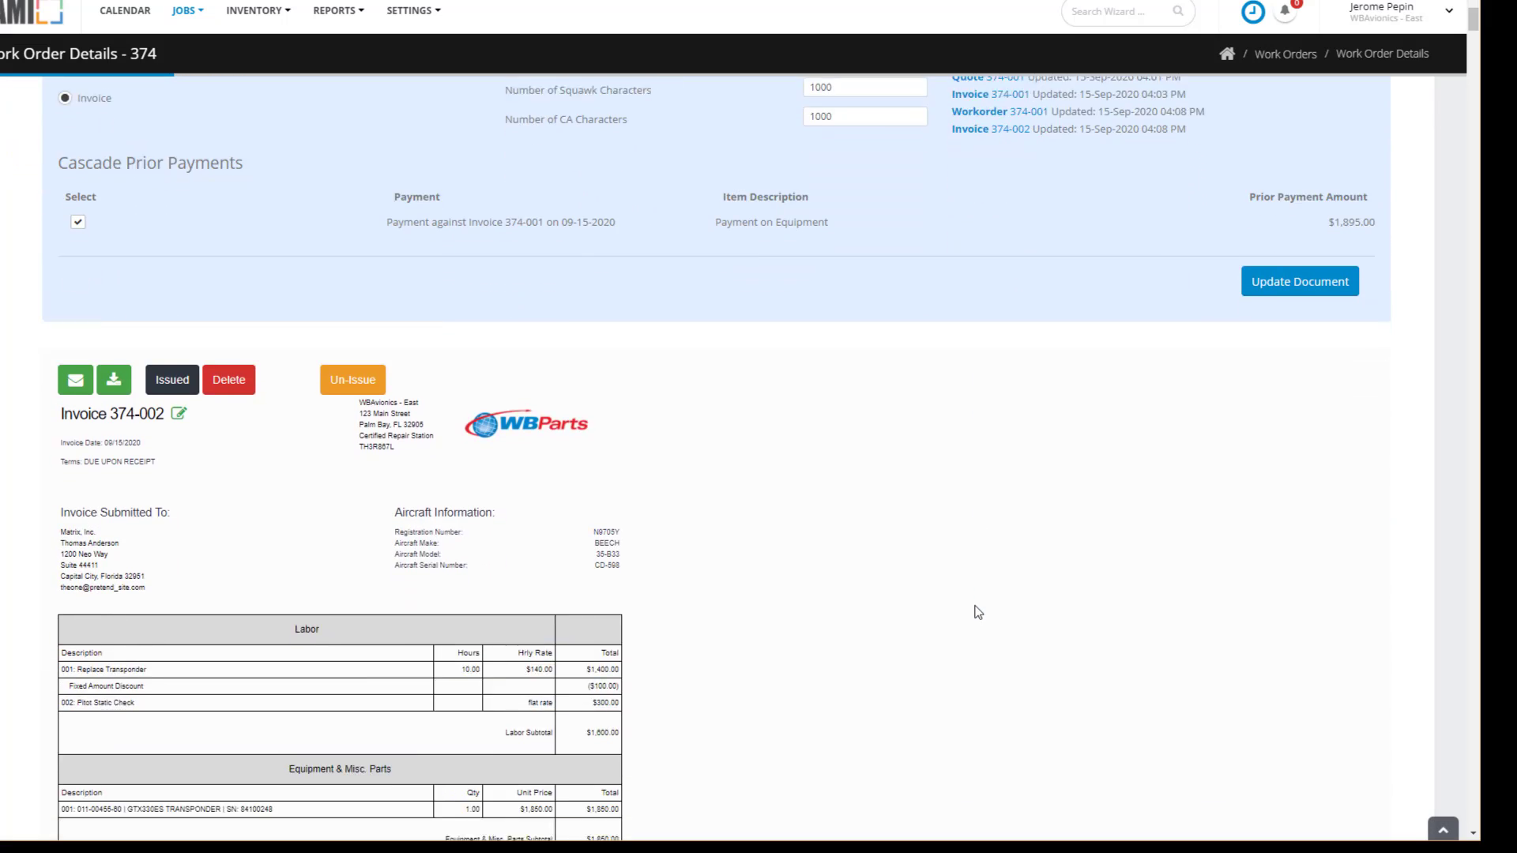
scroll(977, 613, down, 2)
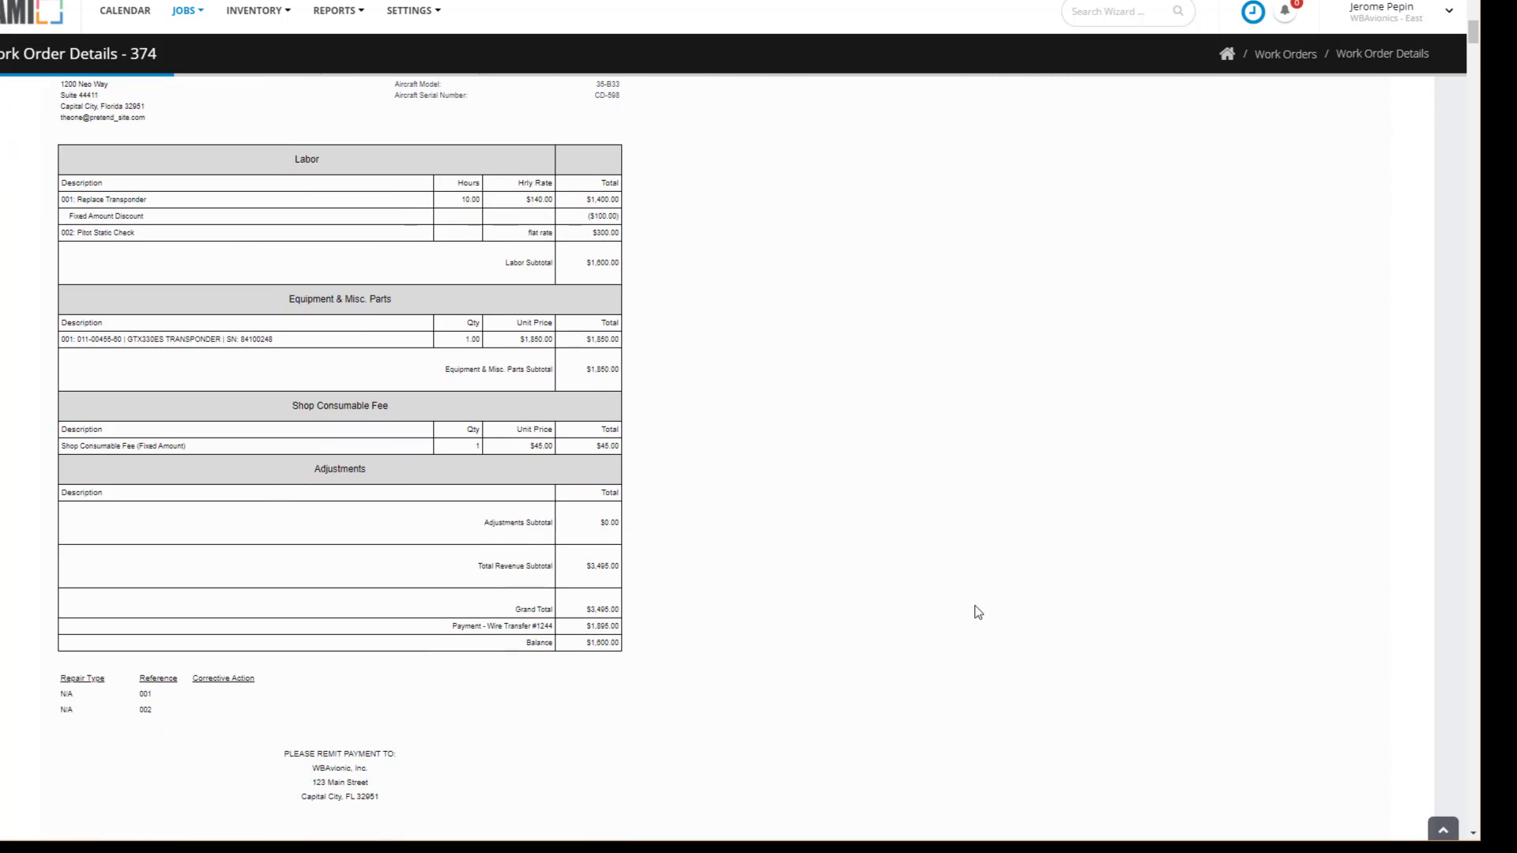